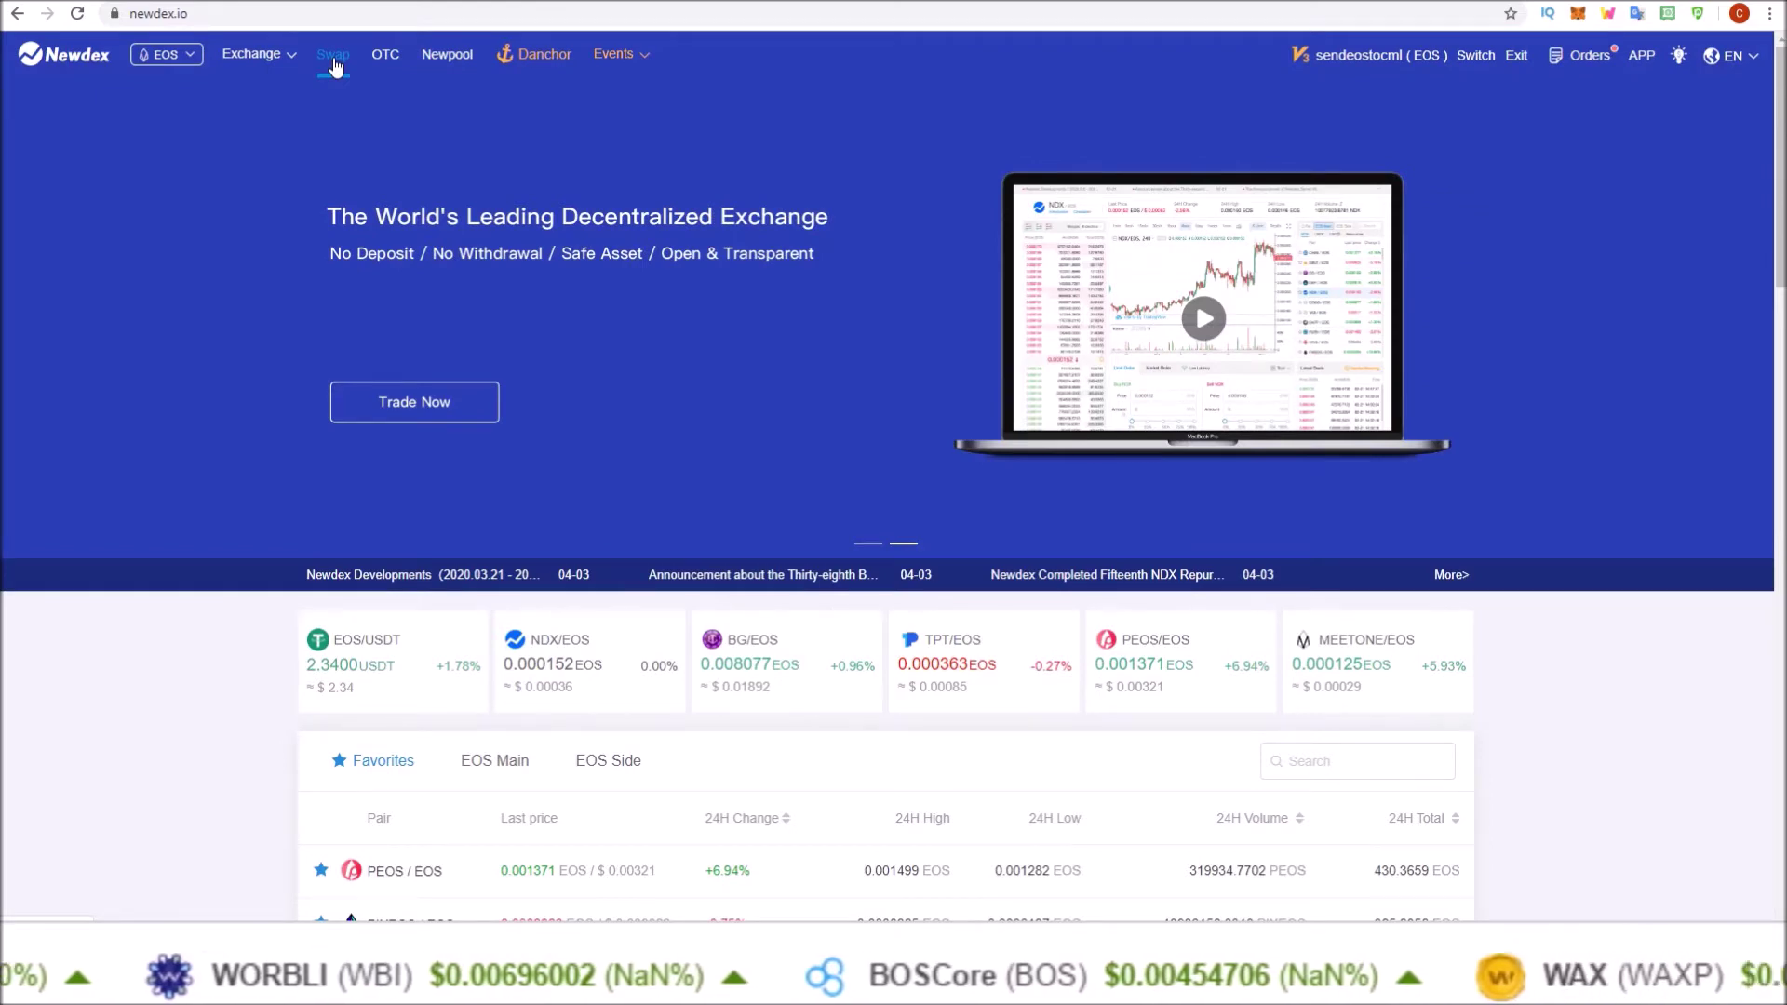
- Open the Swap page and browse the payment and received token lists
{"action": "left_click", "coordinate": [333, 60]}
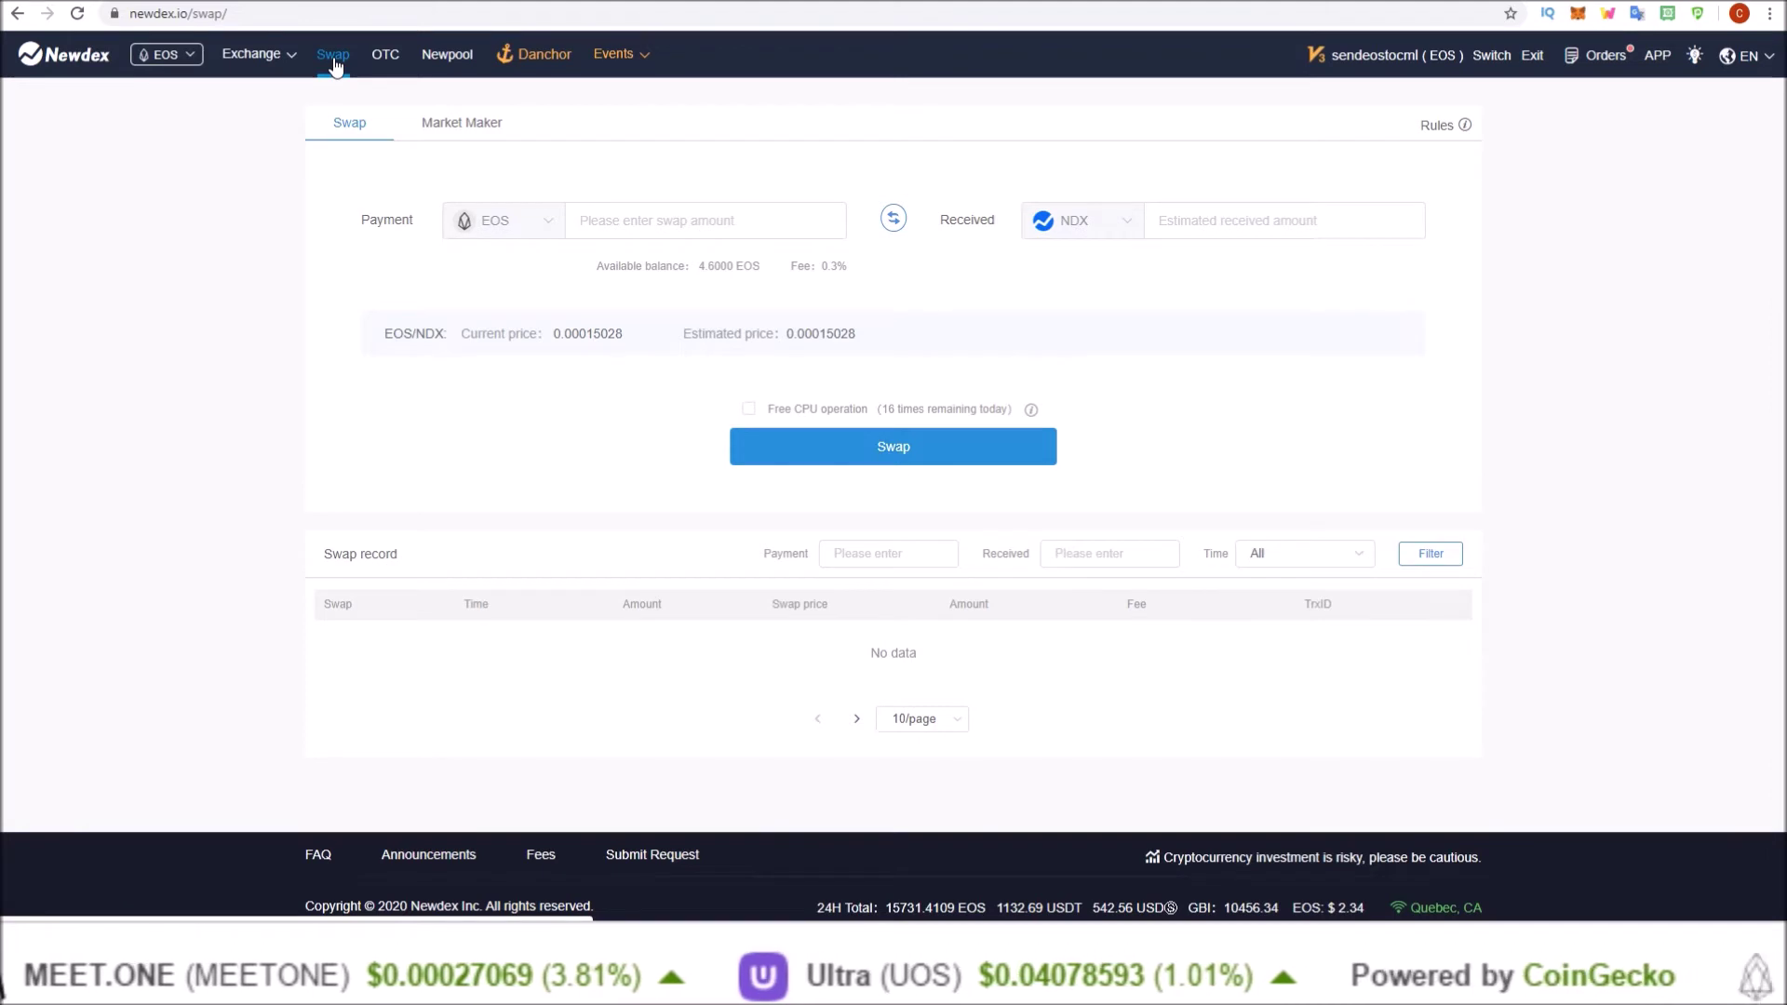
{"action": "left_click", "coordinate": [501, 221]}
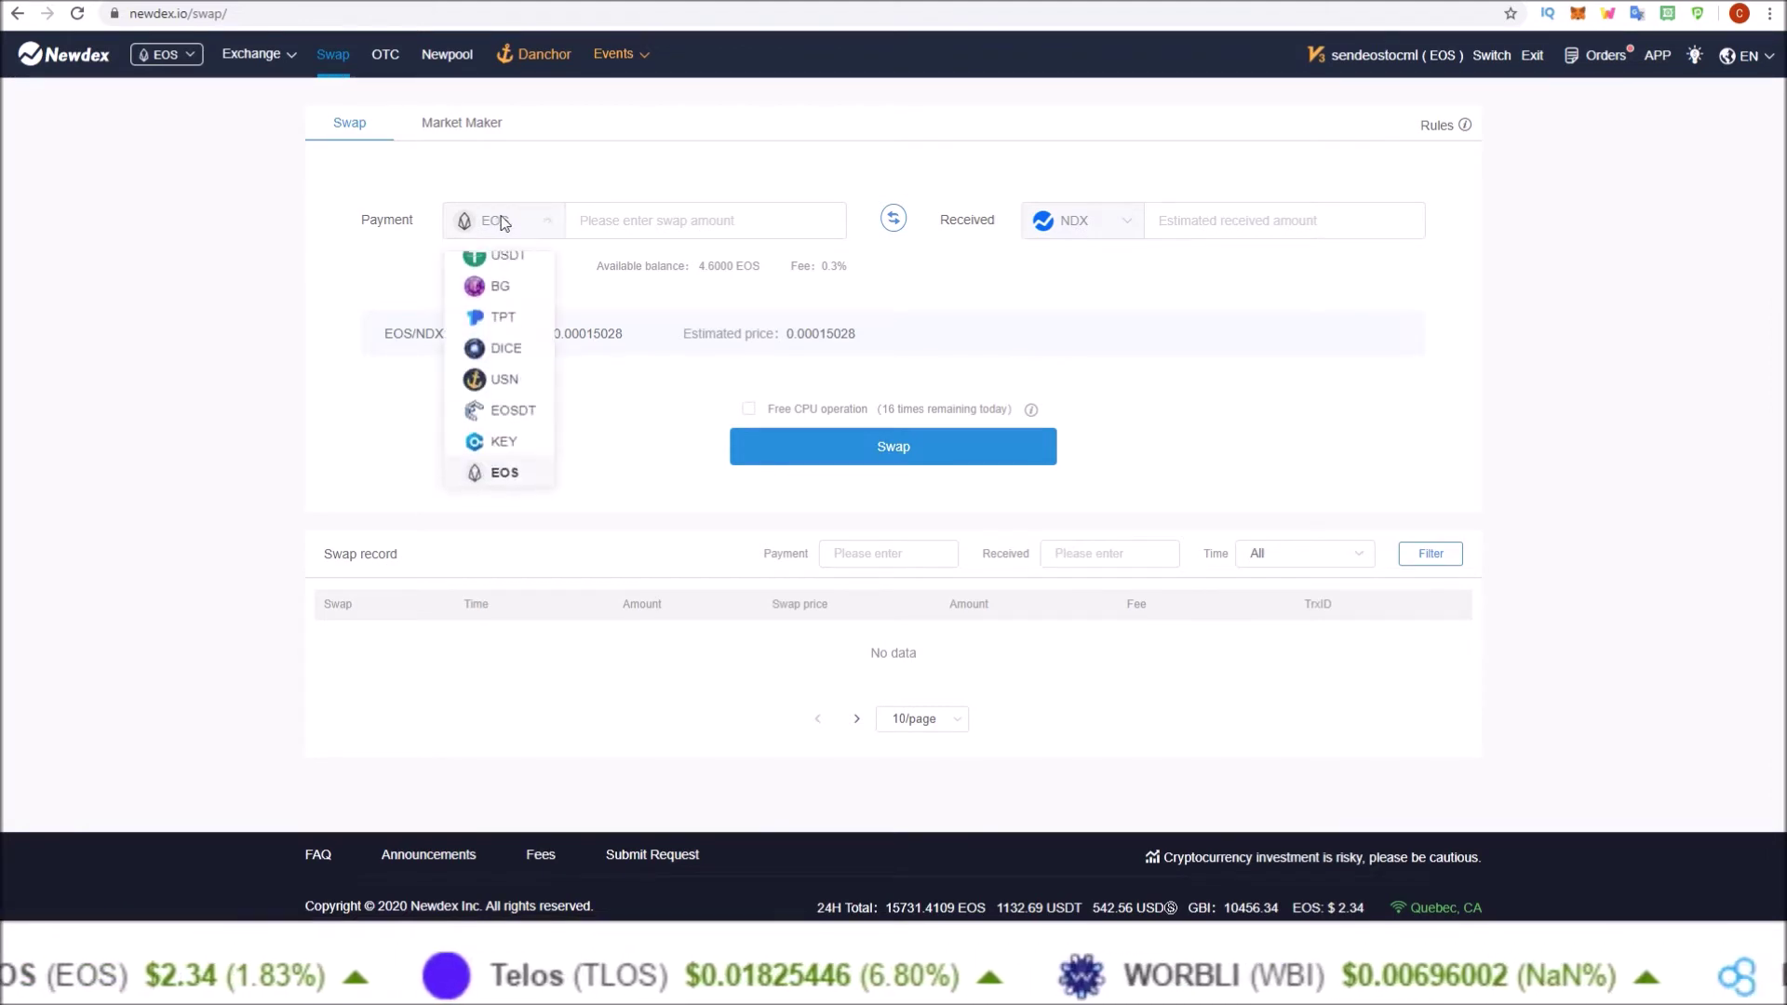
{"action": "left_click", "coordinate": [502, 224]}
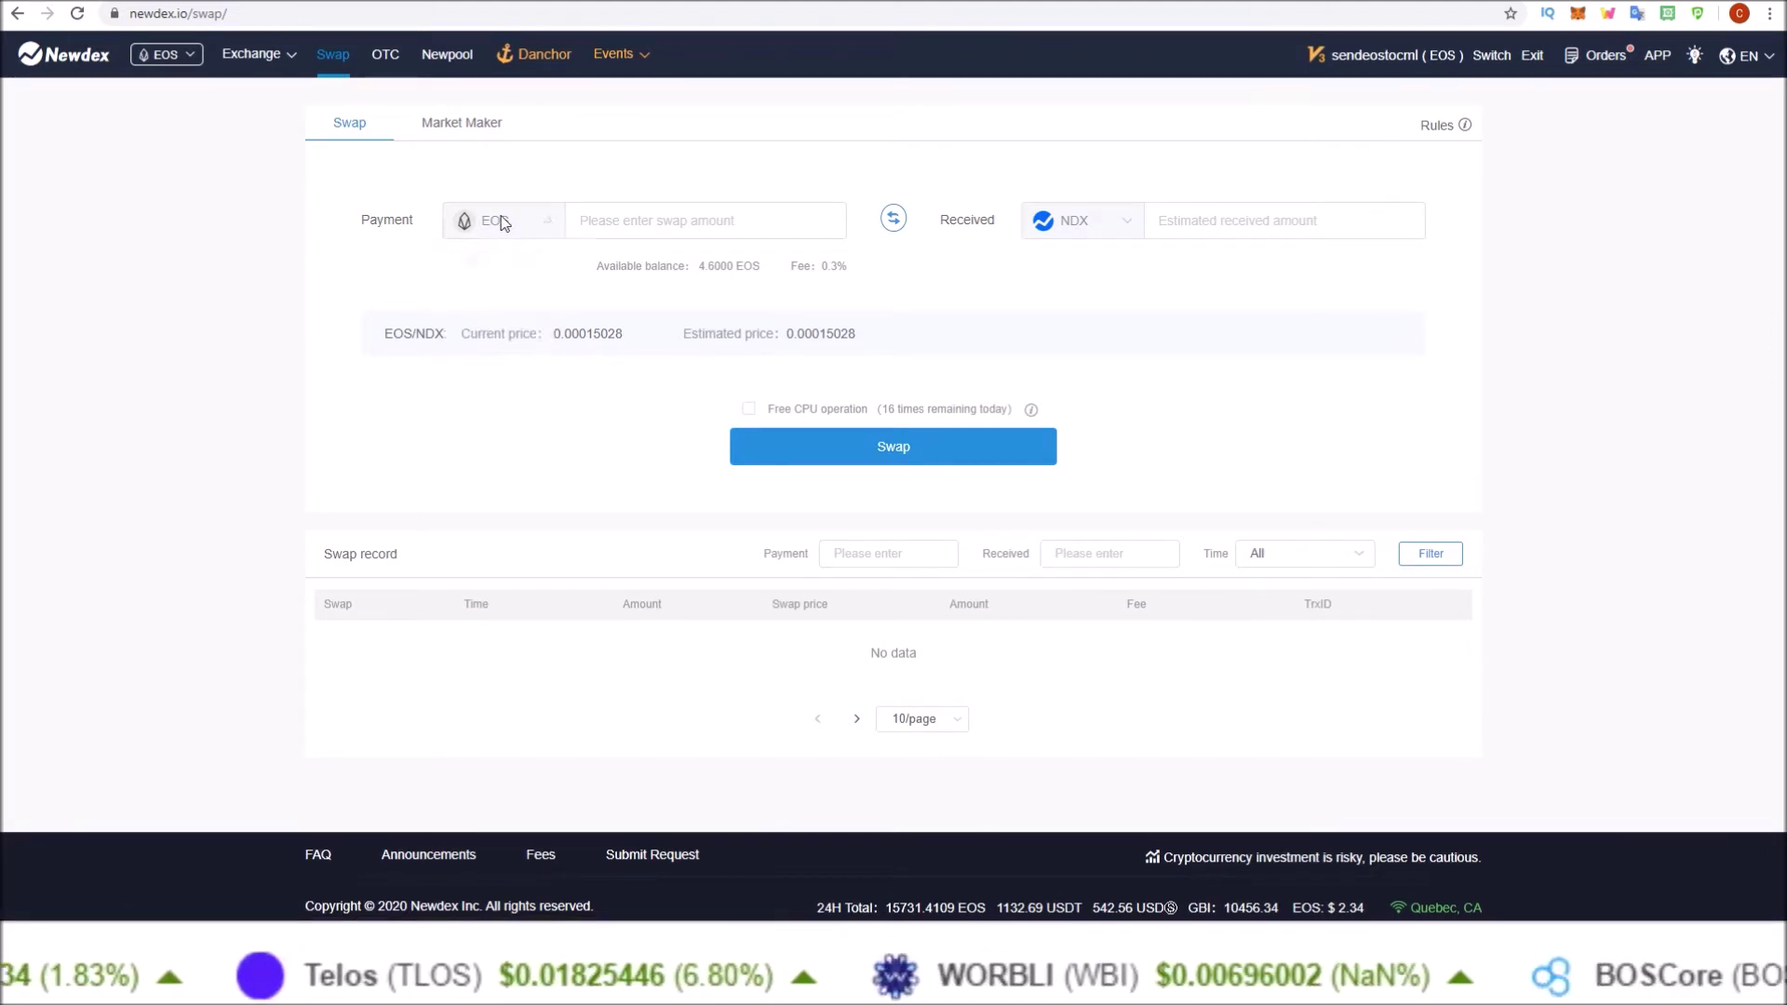
{"action": "left_click", "coordinate": [1070, 228]}
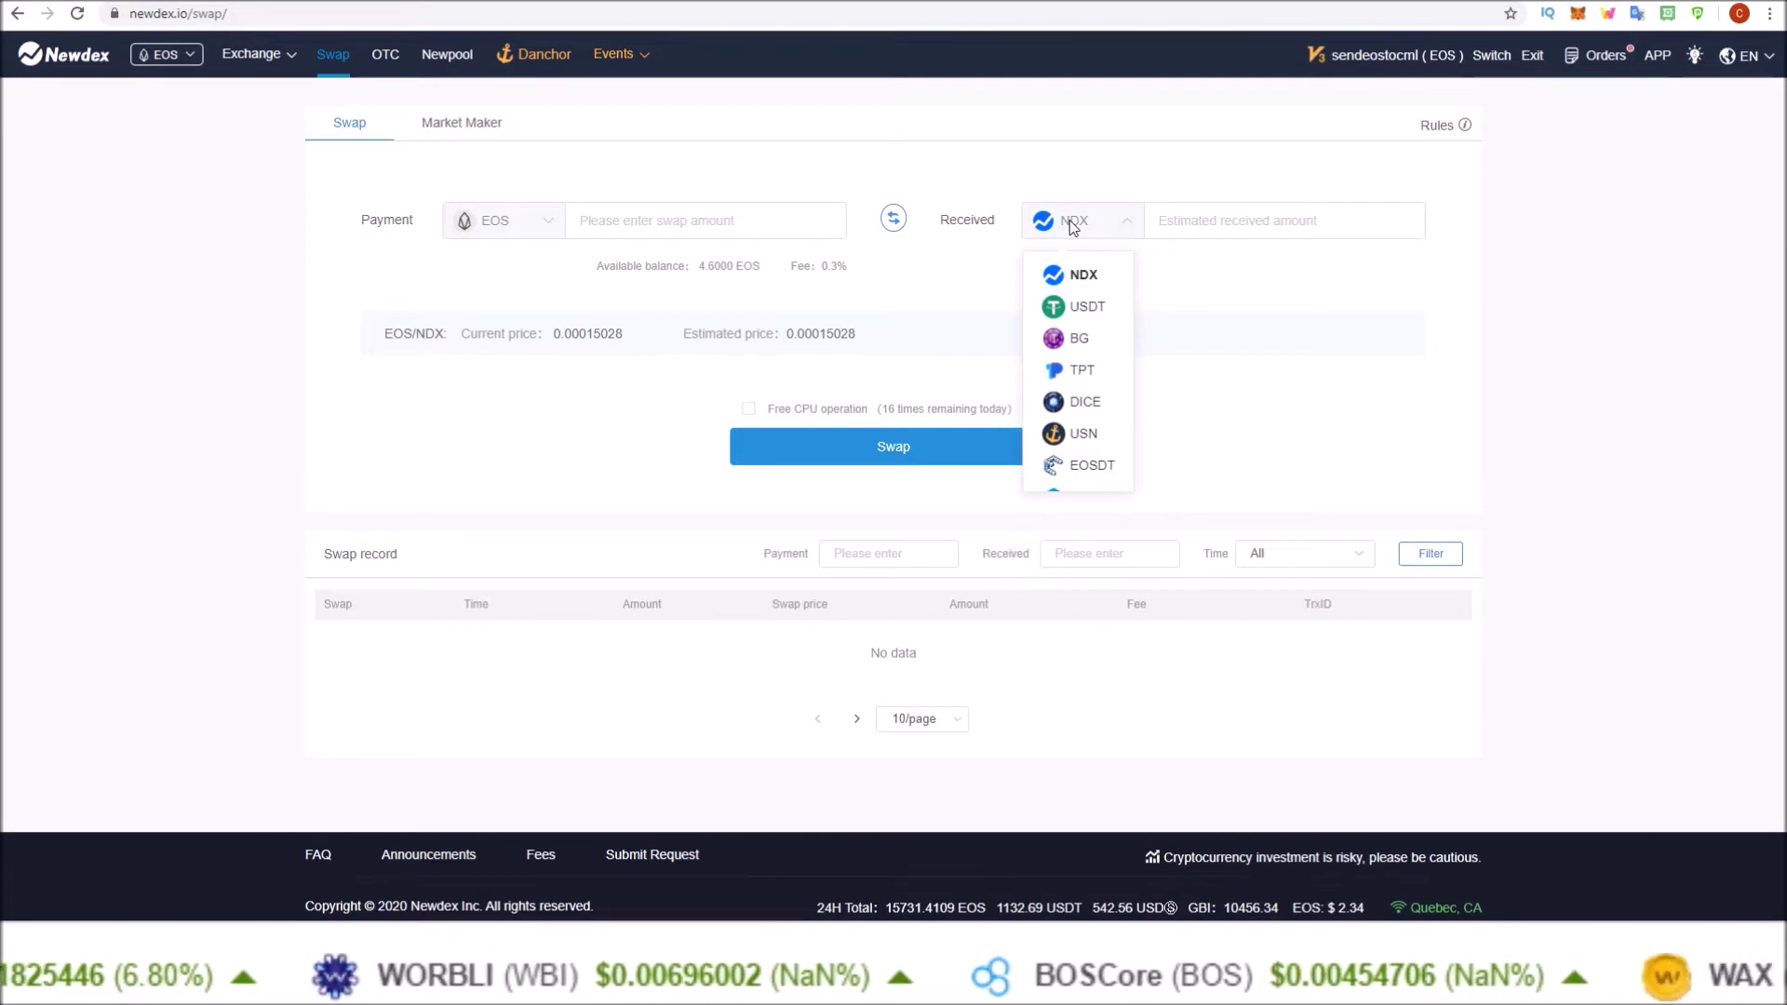
- Choose DICE as the payment token instead of EOS
{"action": "left_click", "coordinate": [503, 221]}
{"action": "scroll", "coordinate": [555, 265], "scroll_direction": "up", "scroll_amount": 1}
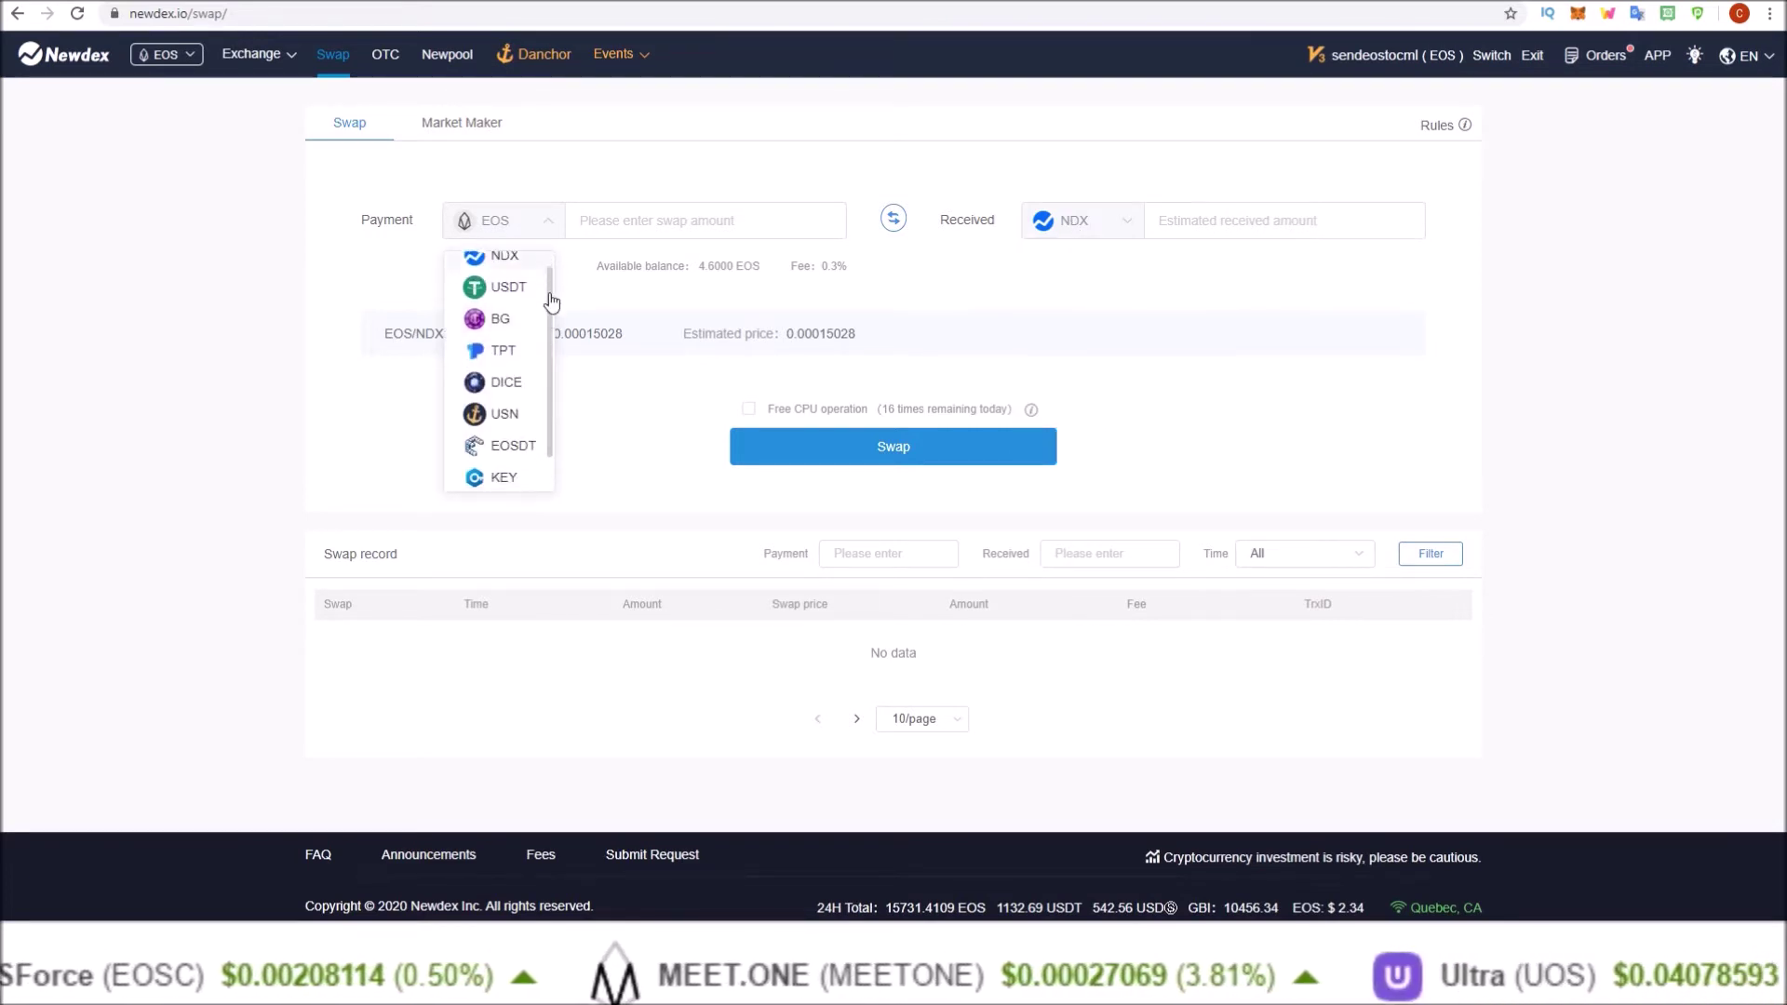
{"action": "scroll", "coordinate": [550, 322], "scroll_direction": "down", "scroll_amount": 2}
{"action": "left_click_drag", "start_coordinate": [549, 322], "coordinate": [549, 331]}
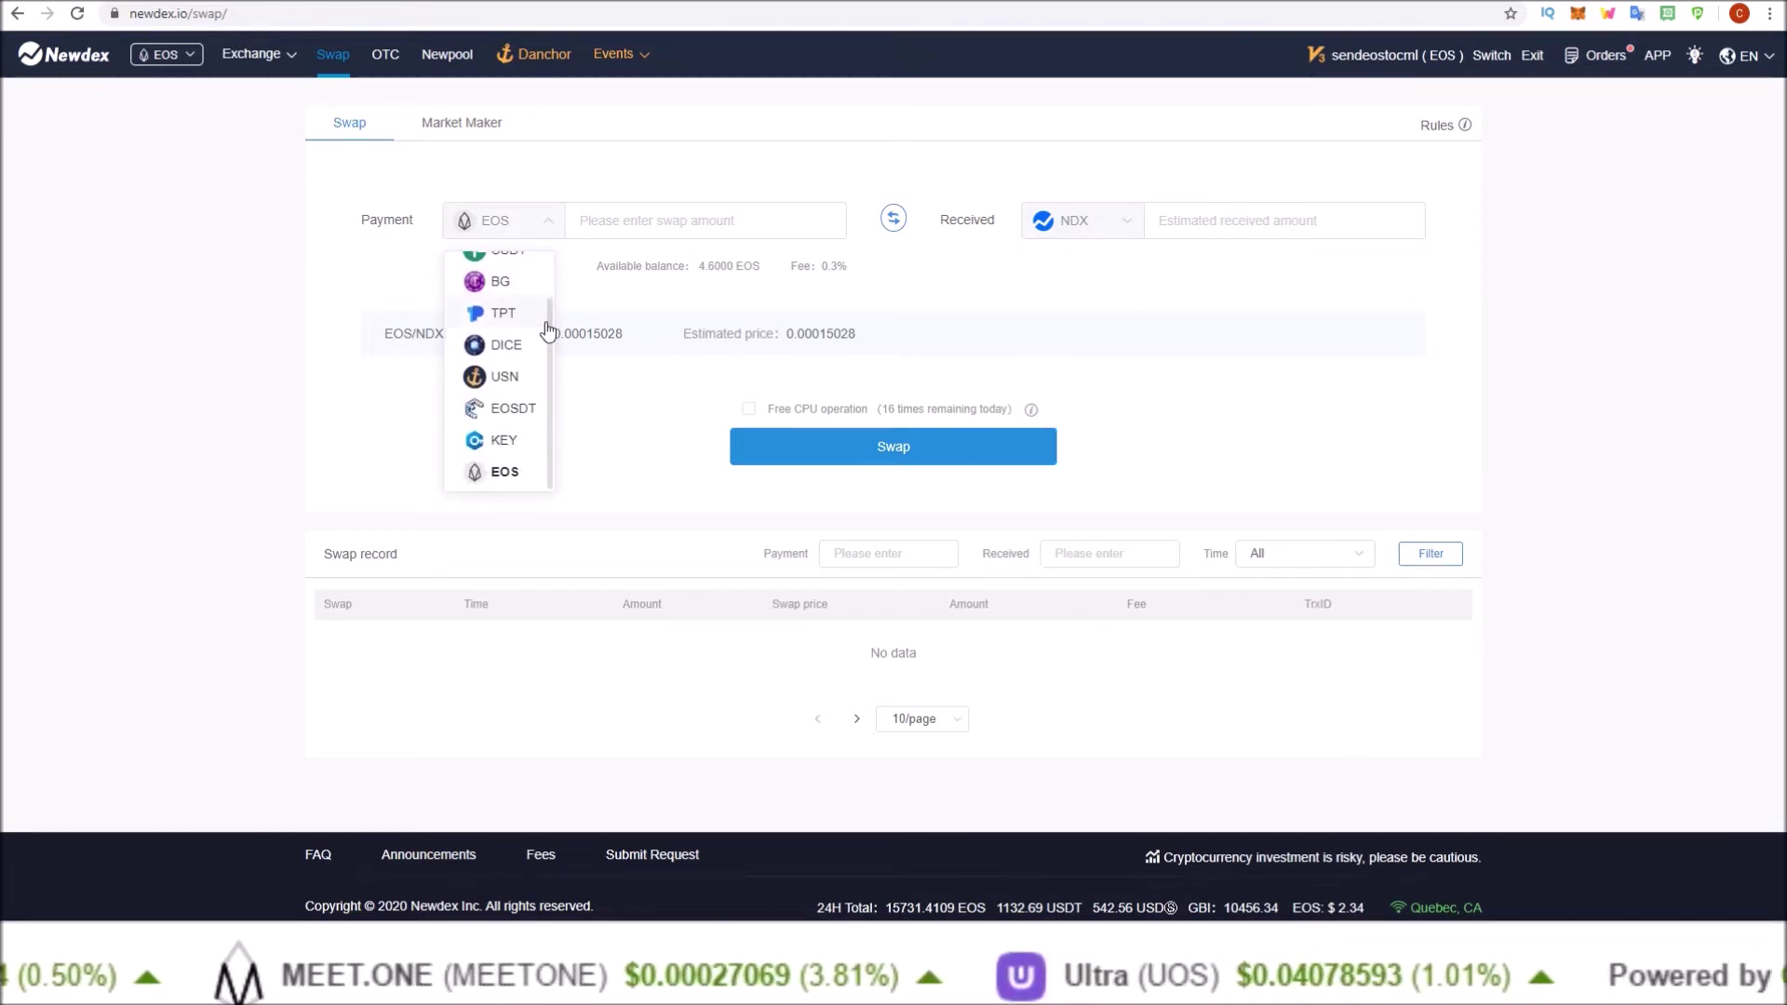
{"action": "left_click_drag", "start_coordinate": [549, 331], "coordinate": [537, 230]}
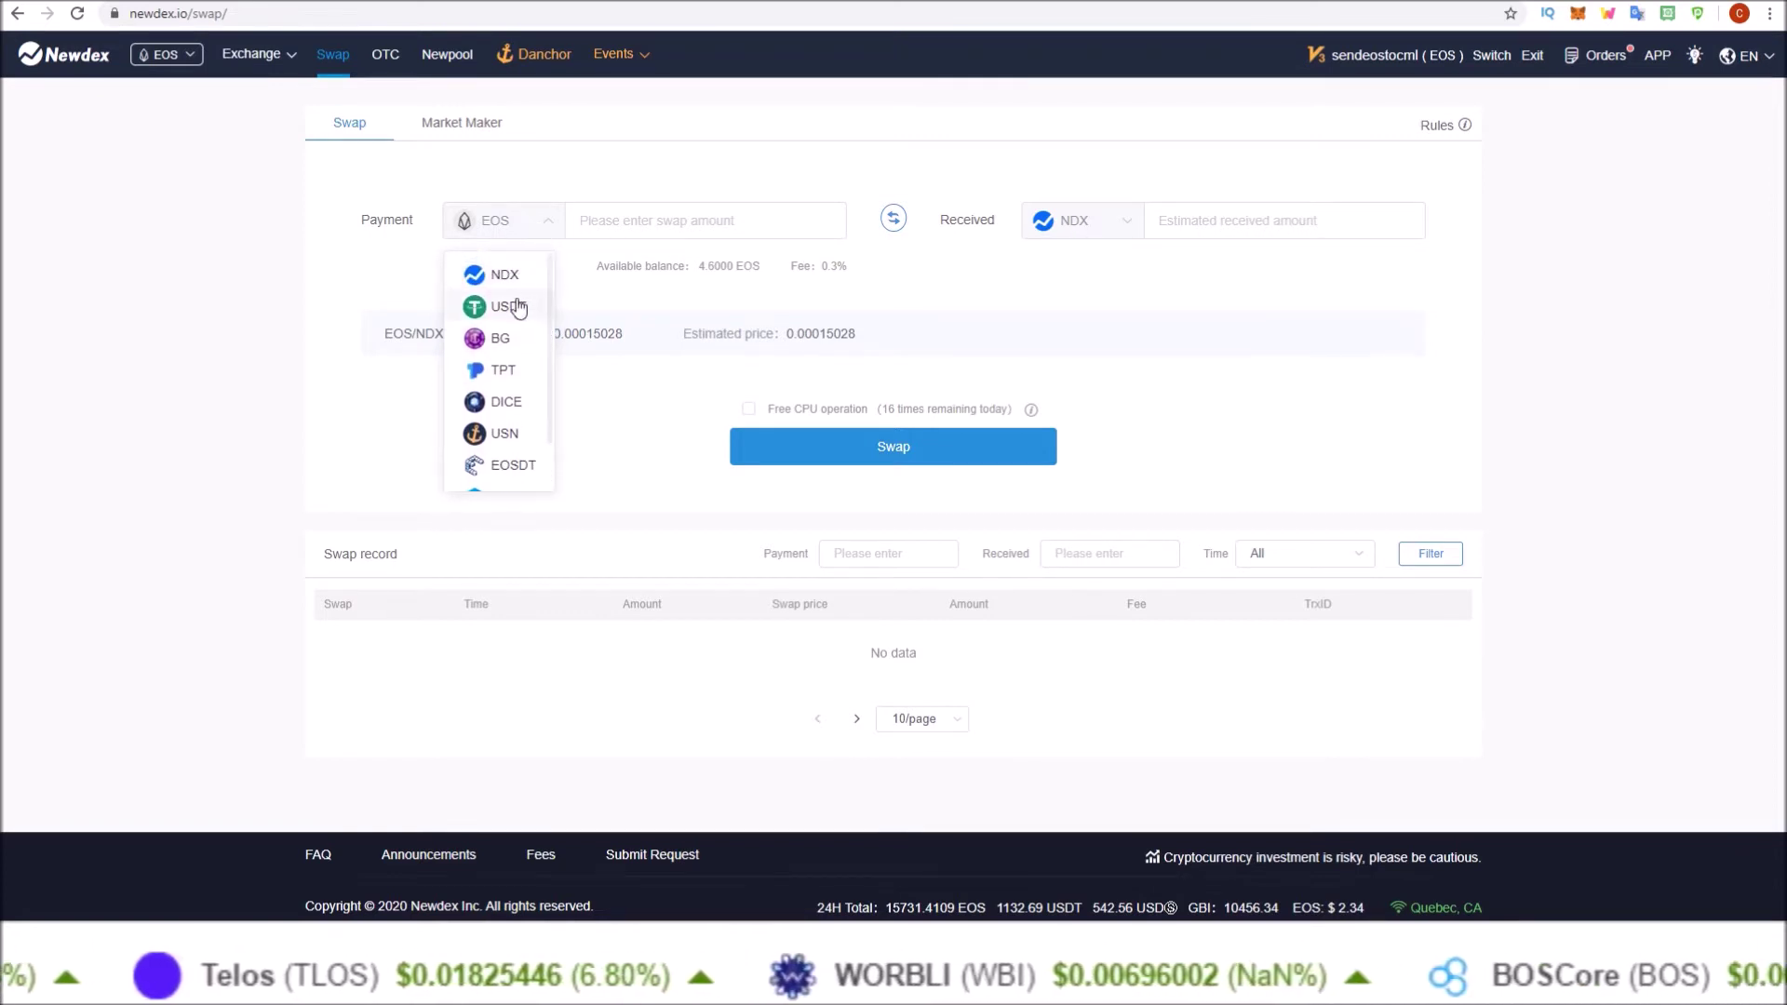
{"action": "left_click", "coordinate": [519, 403]}
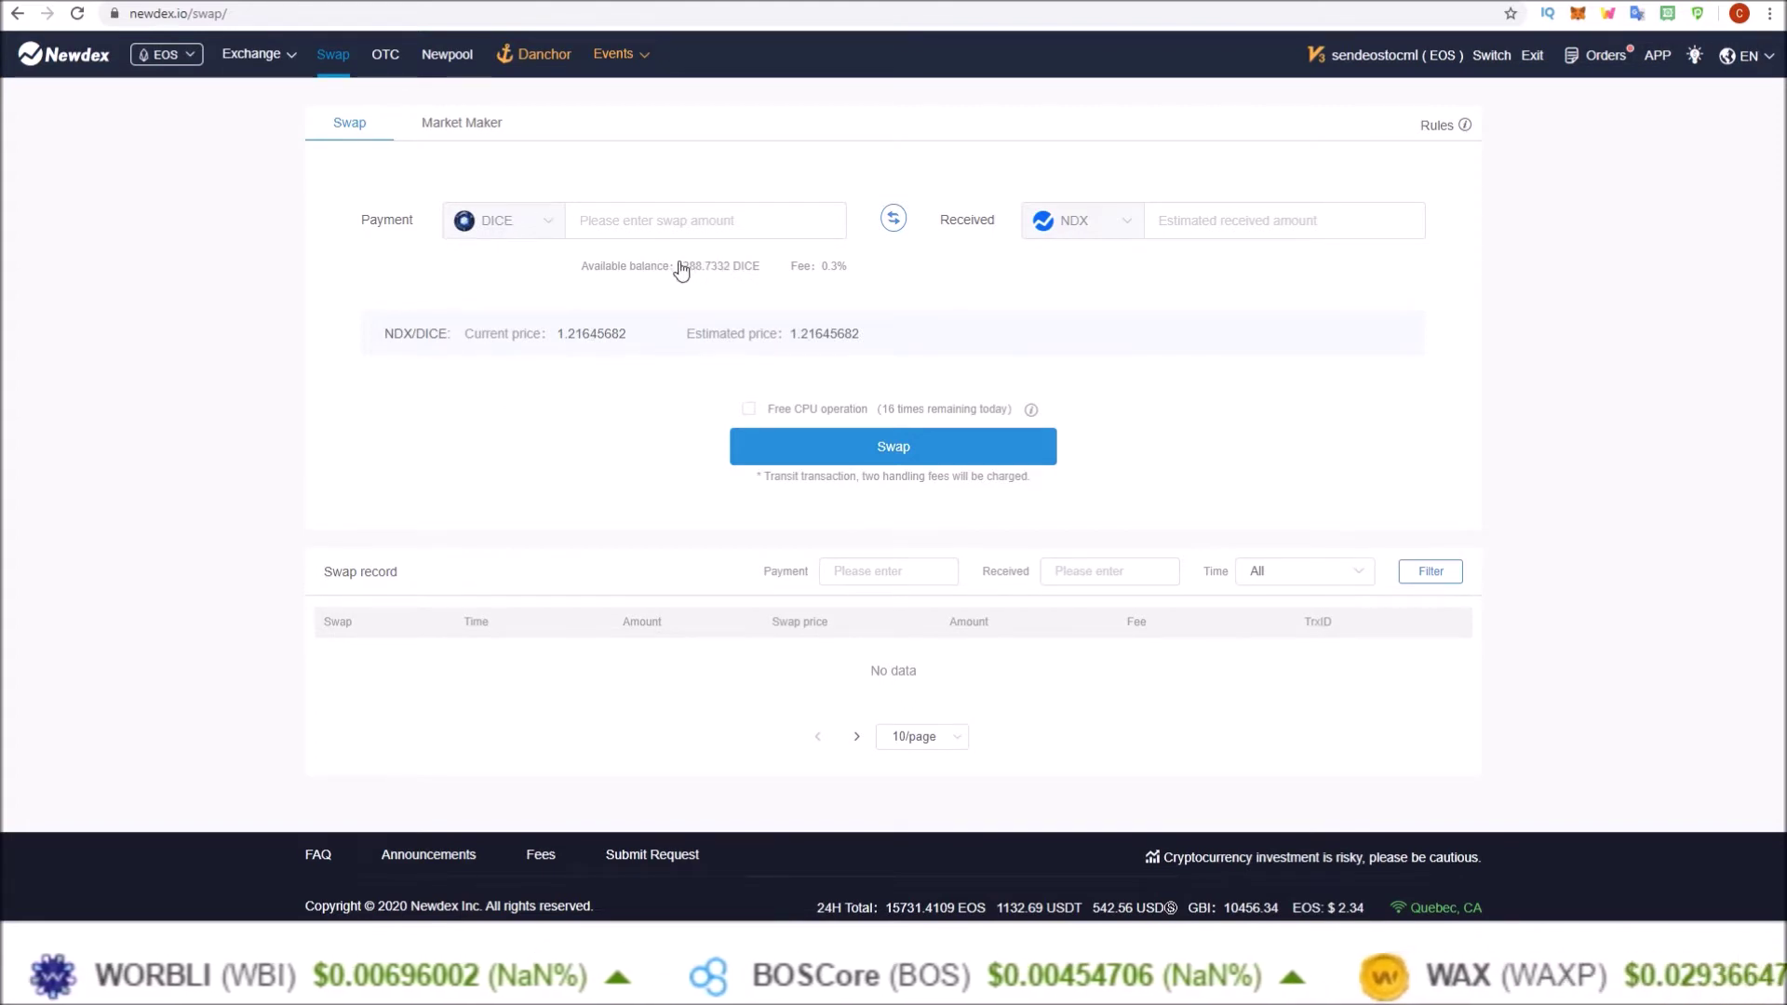
- Fill the payment with the full 288.7332 DICE balance and receive BG instead of NDX
{"action": "left_click_drag", "start_coordinate": [681, 270], "coordinate": [755, 279]}
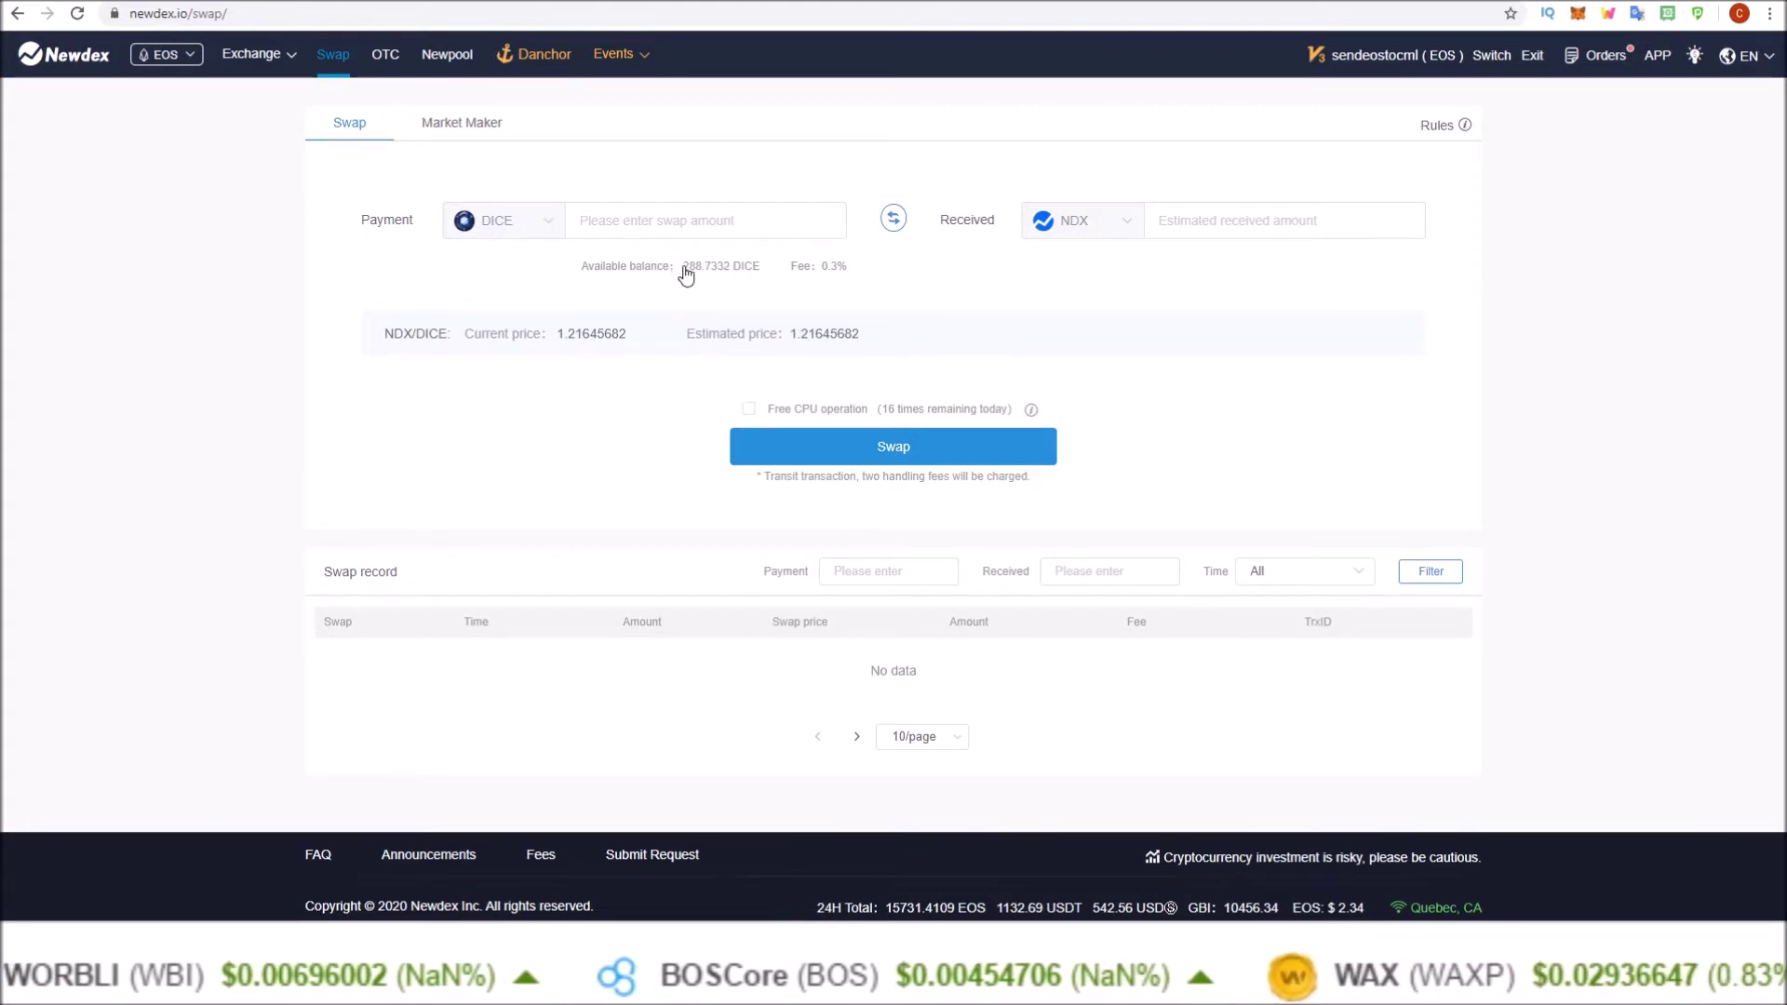
{"action": "left_click", "coordinate": [755, 277]}
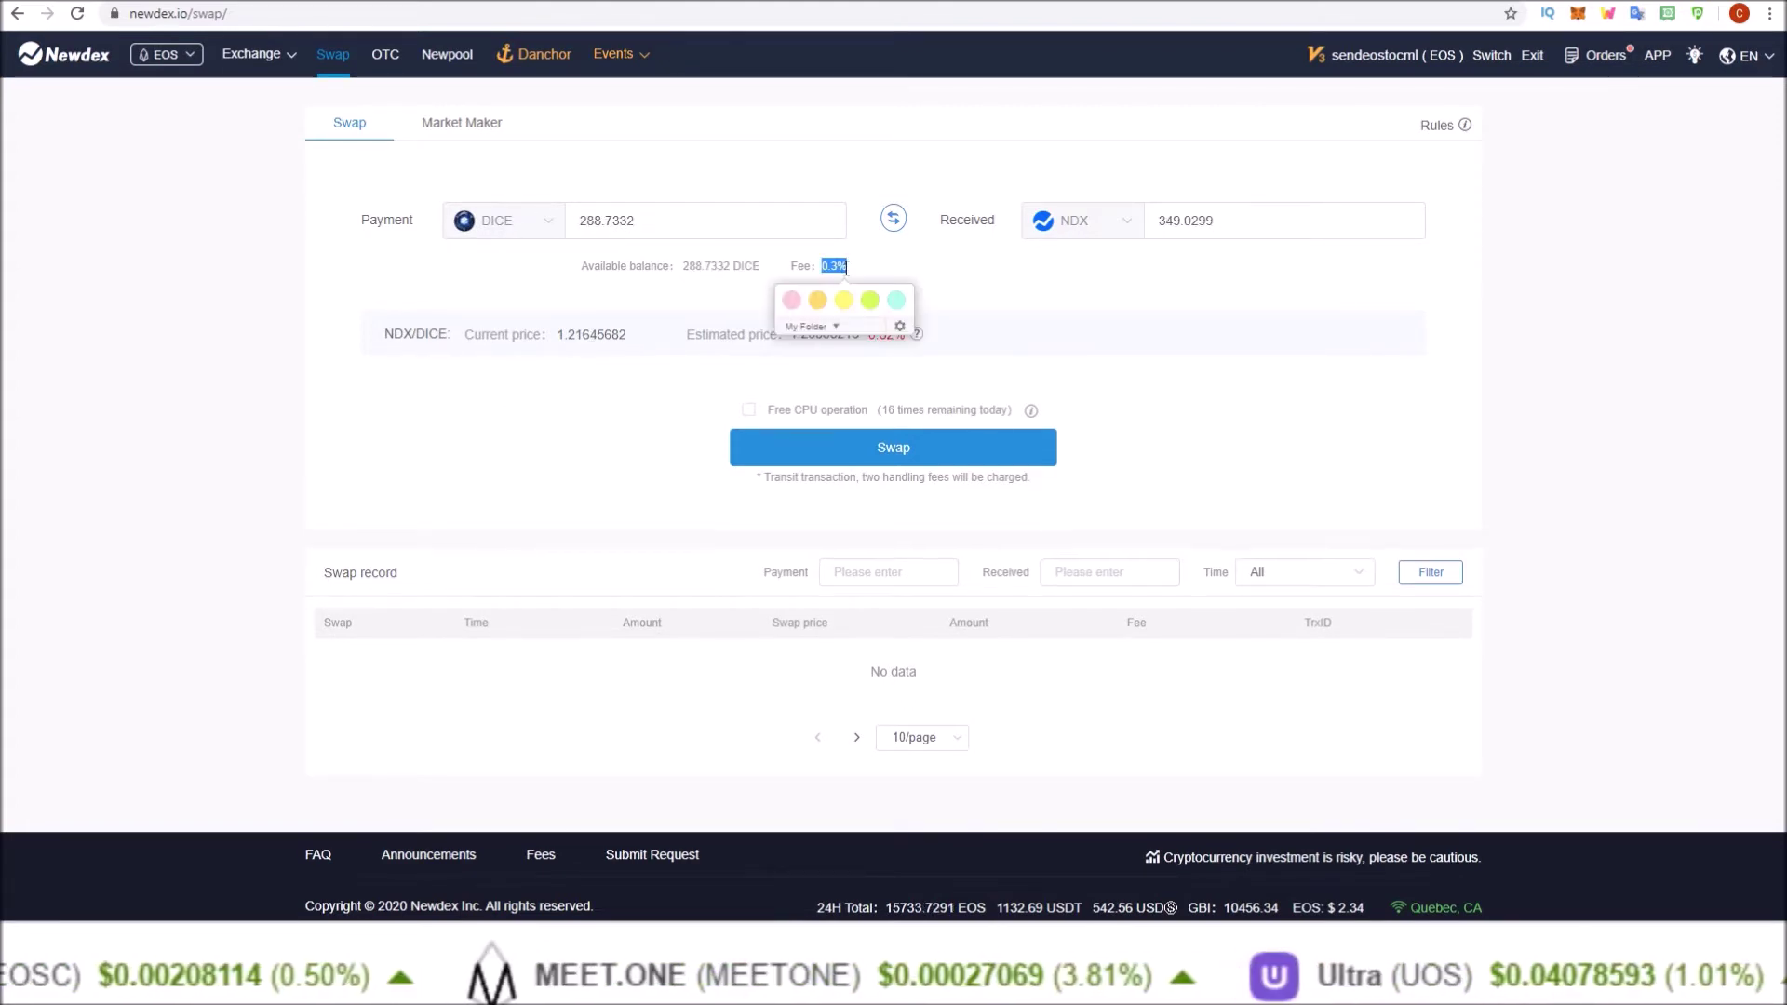
{"action": "left_click", "coordinate": [1103, 228]}
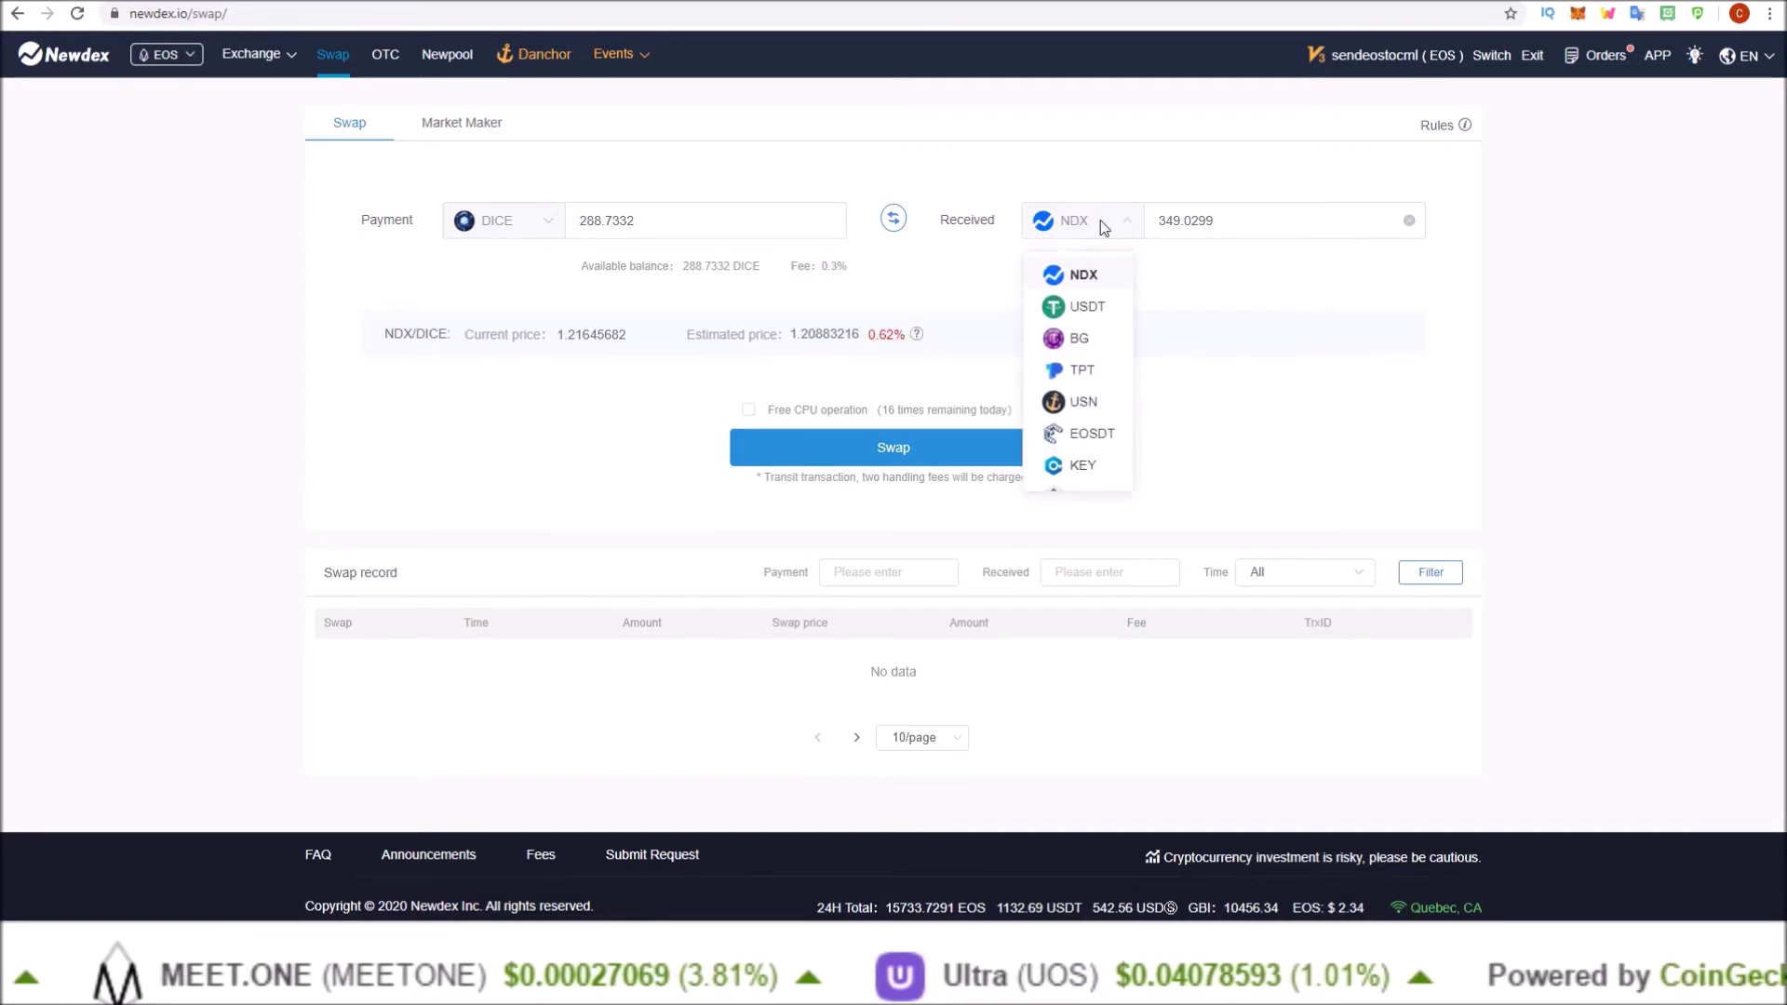
{"action": "left_click", "coordinate": [1089, 343]}
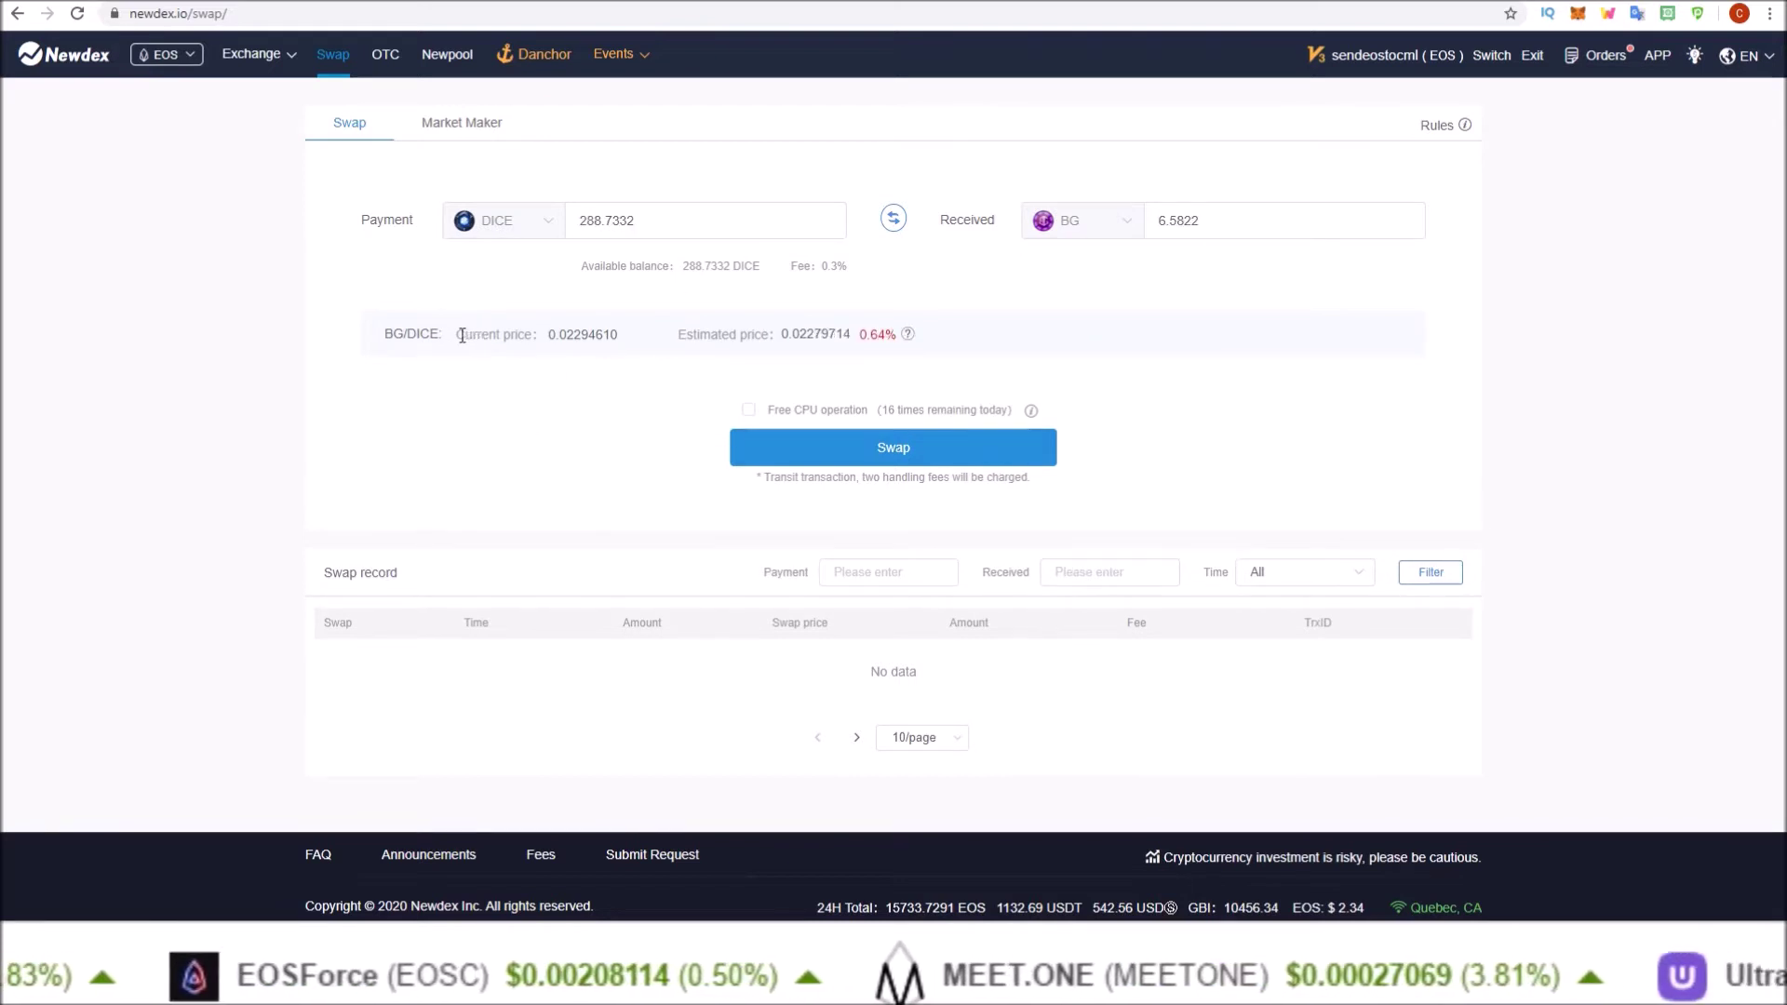
- Highlight the BG/DICE current price row, then select the payment amount for editing
{"action": "left_click_drag", "start_coordinate": [459, 334], "coordinate": [617, 335]}
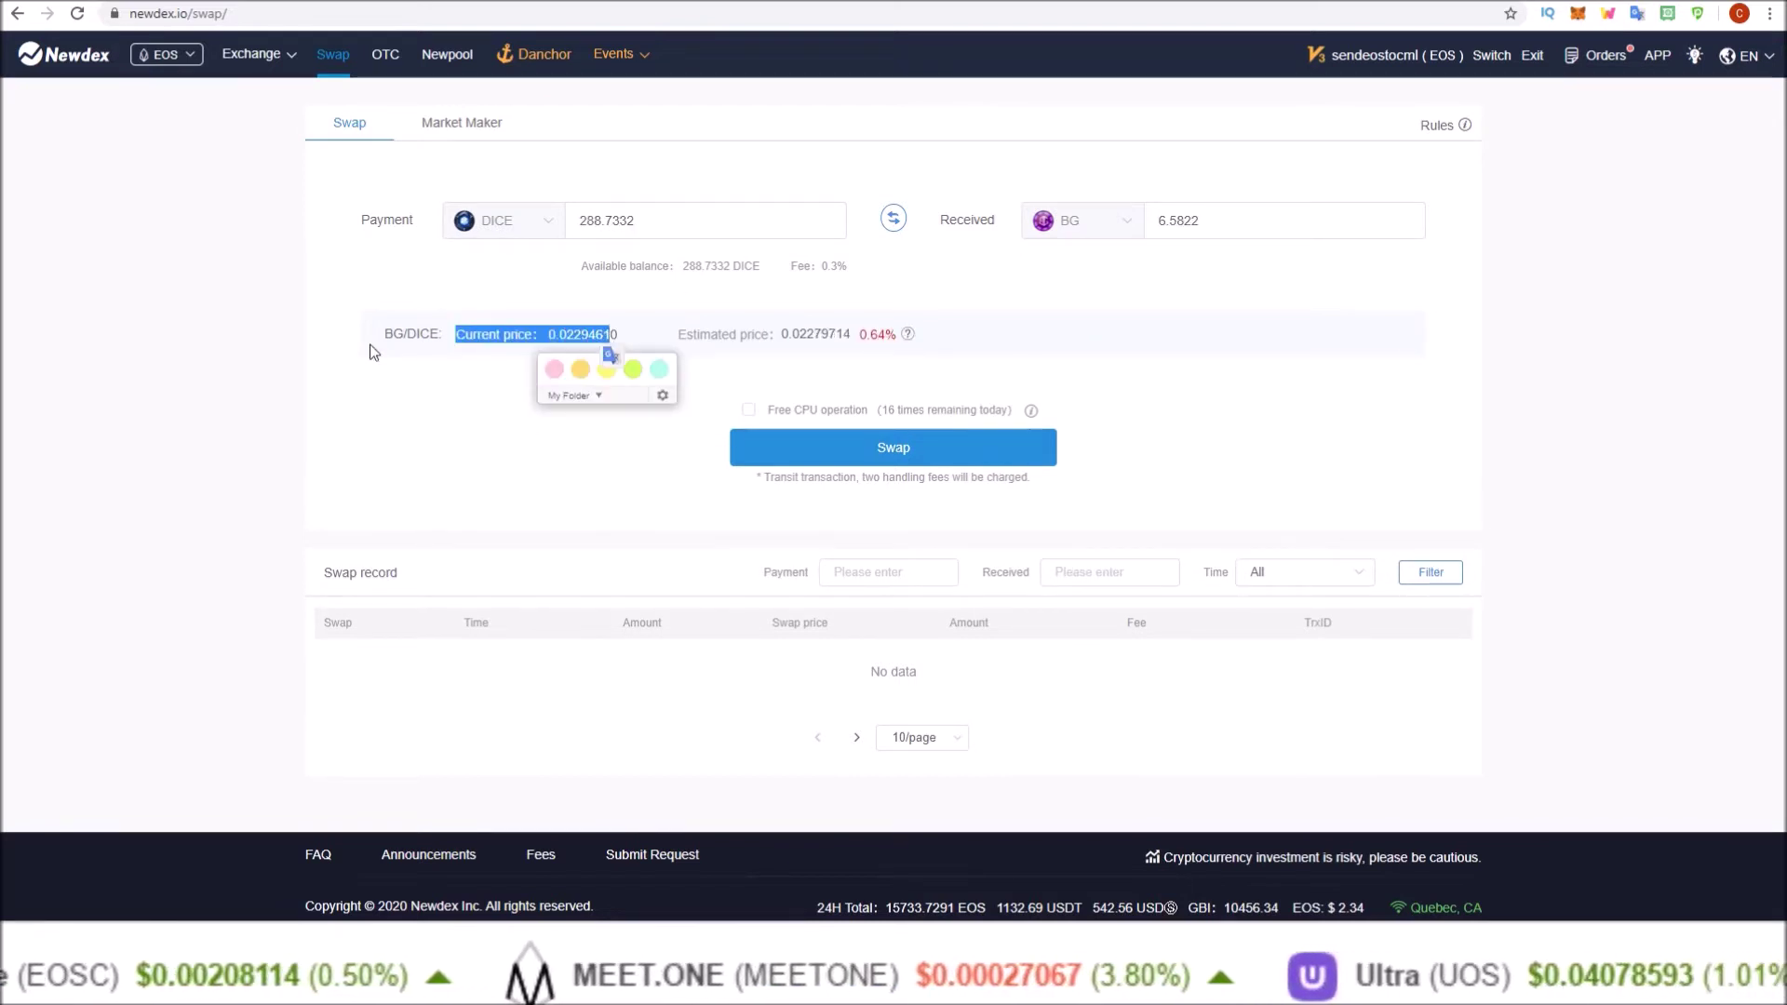
{"action": "left_click", "coordinate": [389, 330]}
{"action": "triple_click", "coordinate": [390, 330]}
{"action": "left_click", "coordinate": [535, 331]}
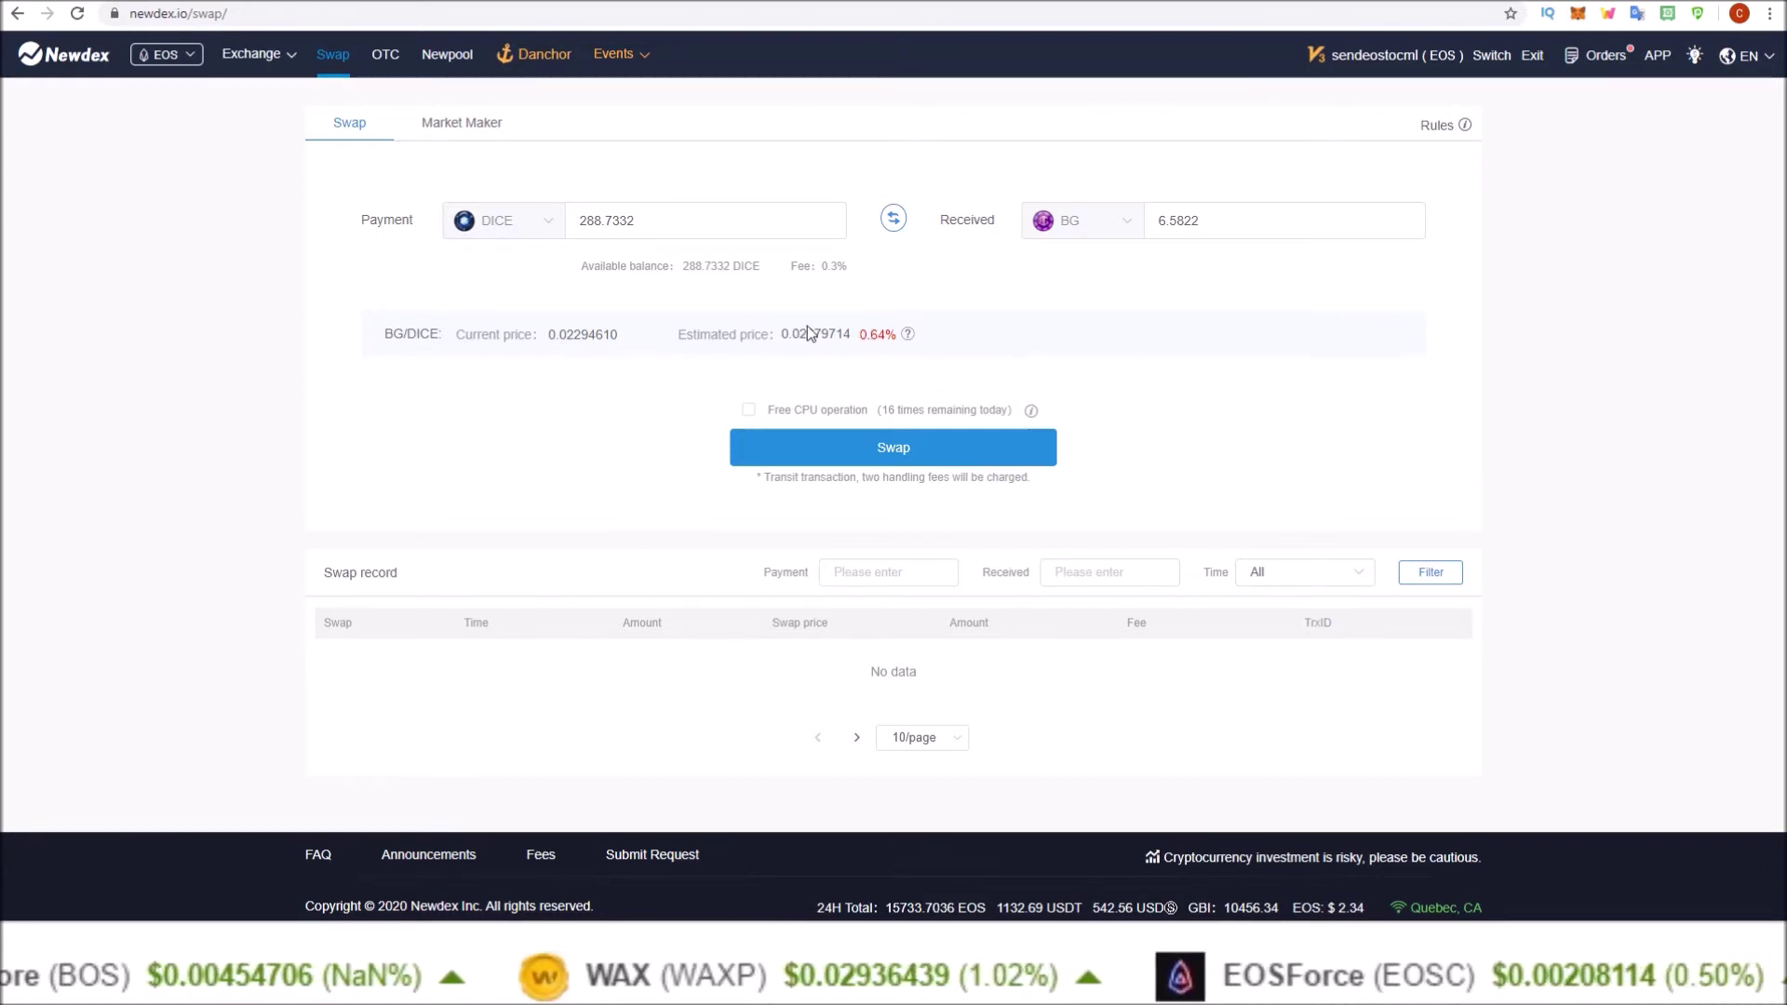
{"action": "double_click", "coordinate": [595, 219]}
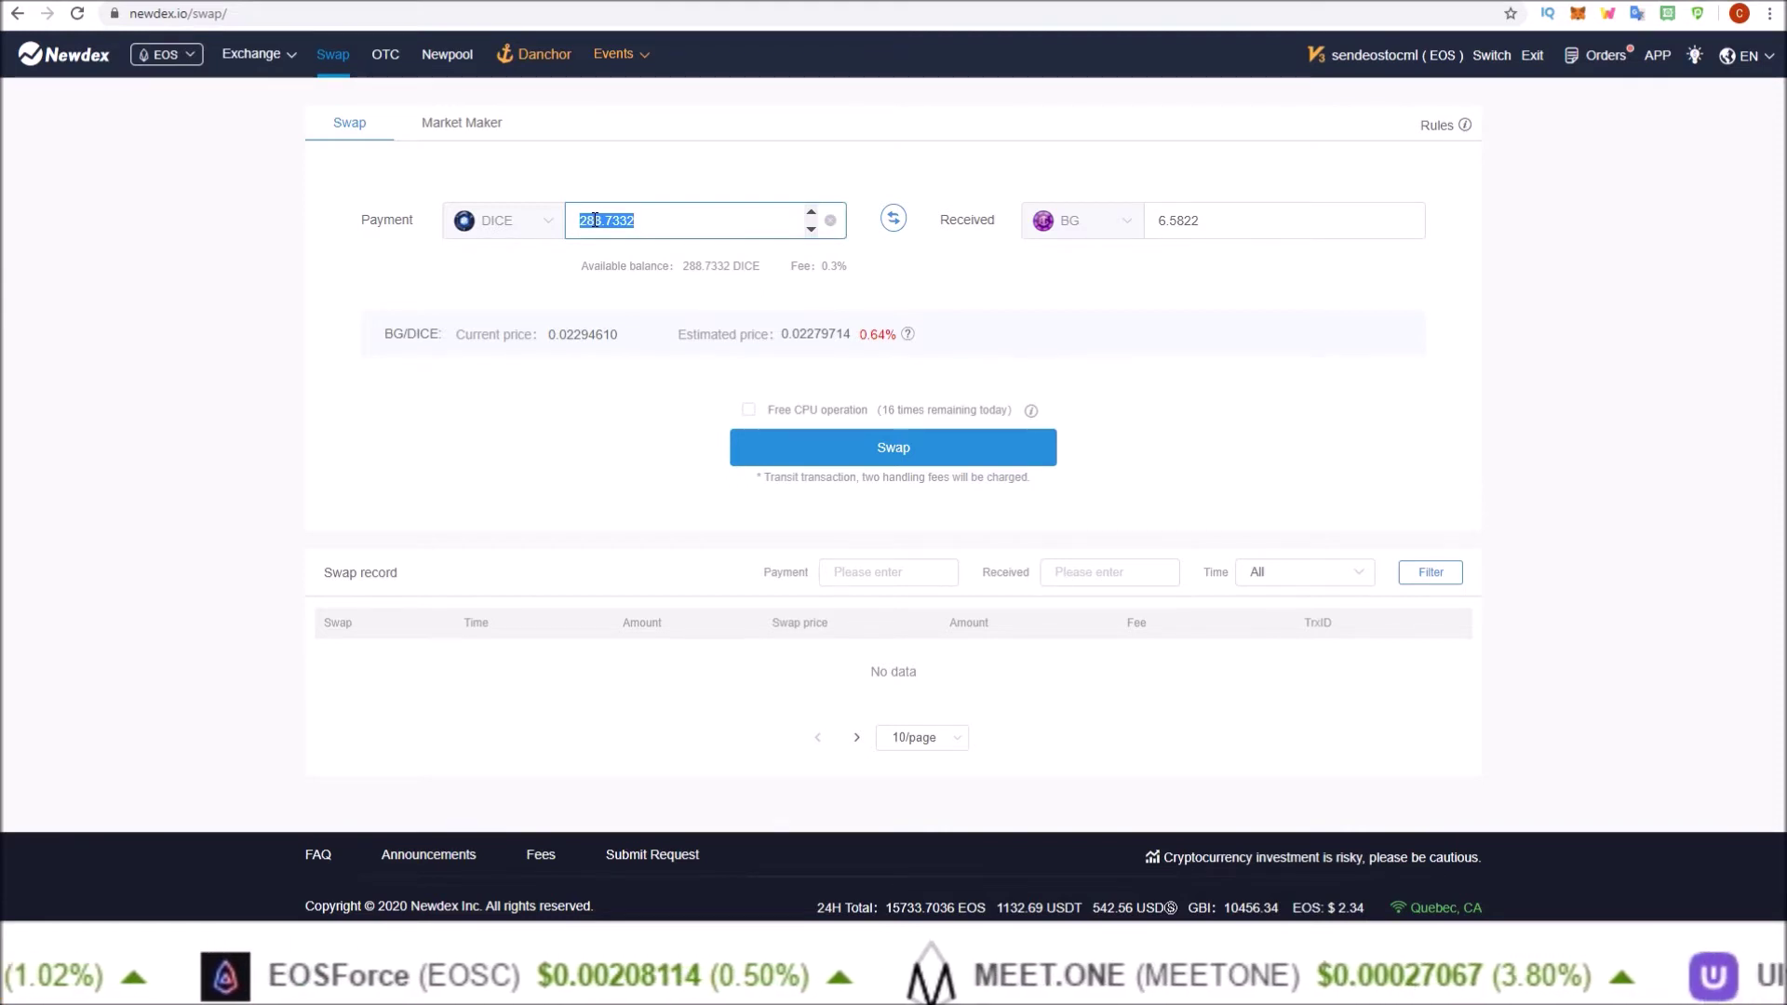
- Try payment amounts of 100 and 200 DICE, noting the 0.61% price difference
{"action": "type", "text": "100"}
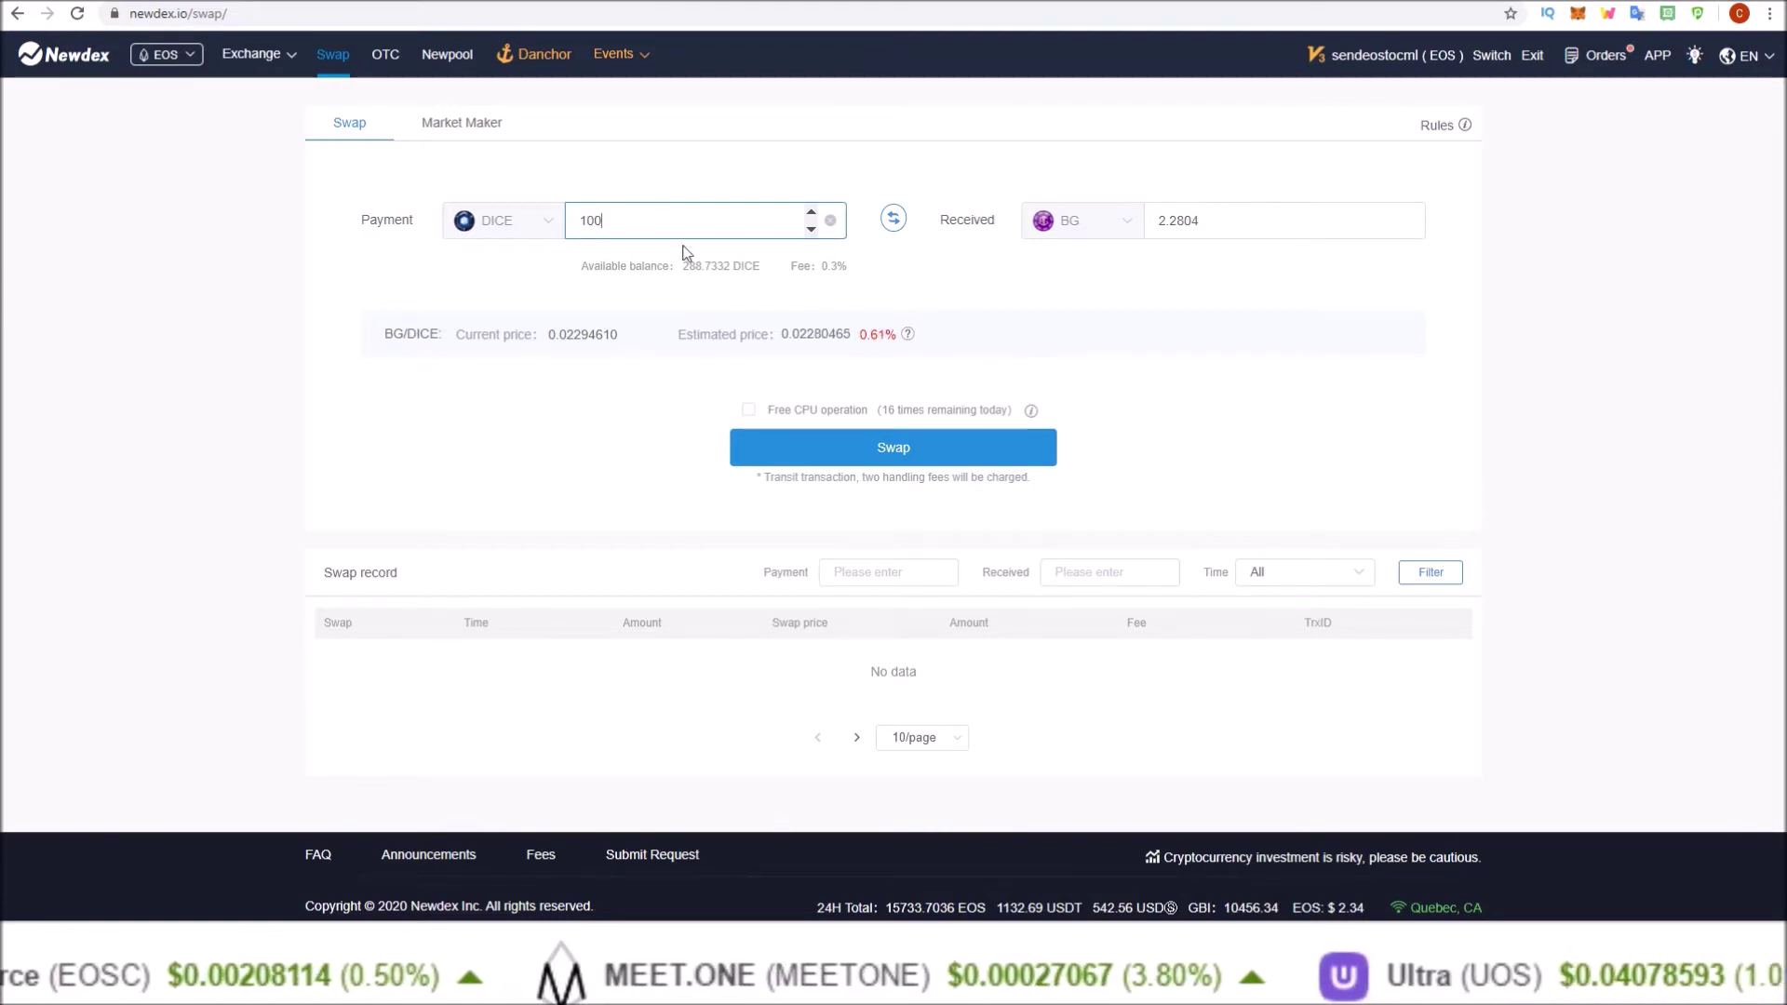
{"action": "left_click_drag", "start_coordinate": [866, 334], "coordinate": [896, 335]}
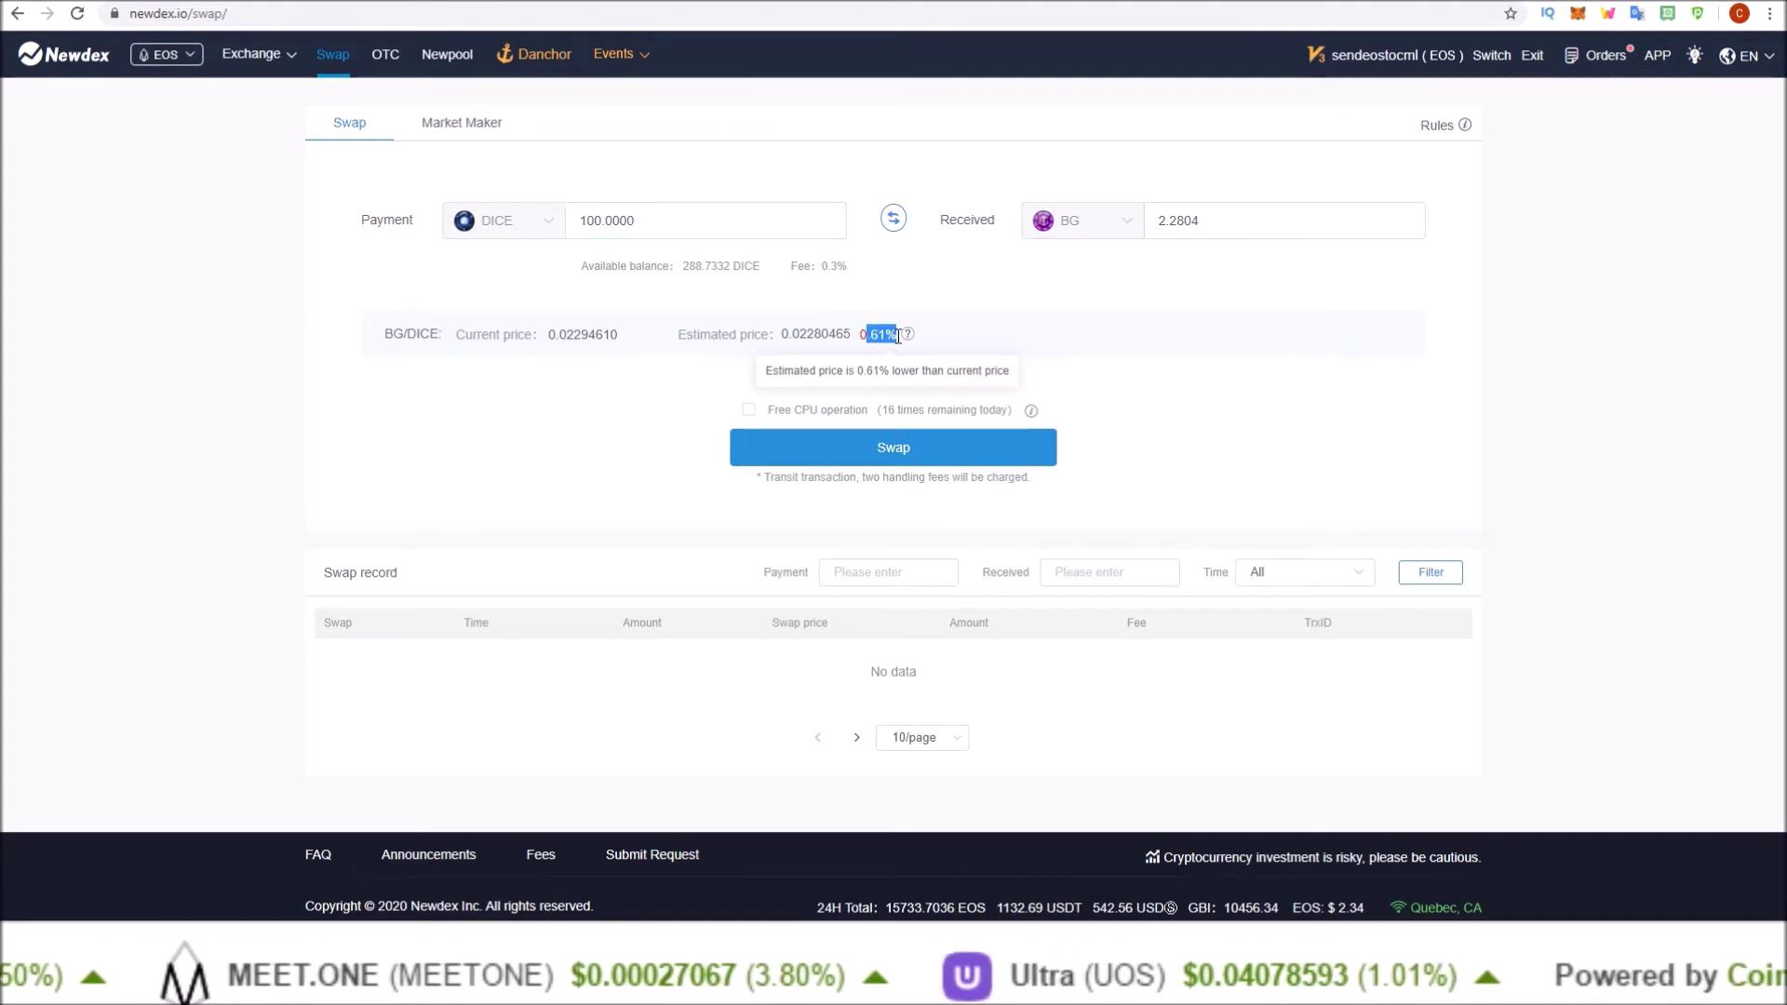
{"action": "double_click", "coordinate": [600, 222]}
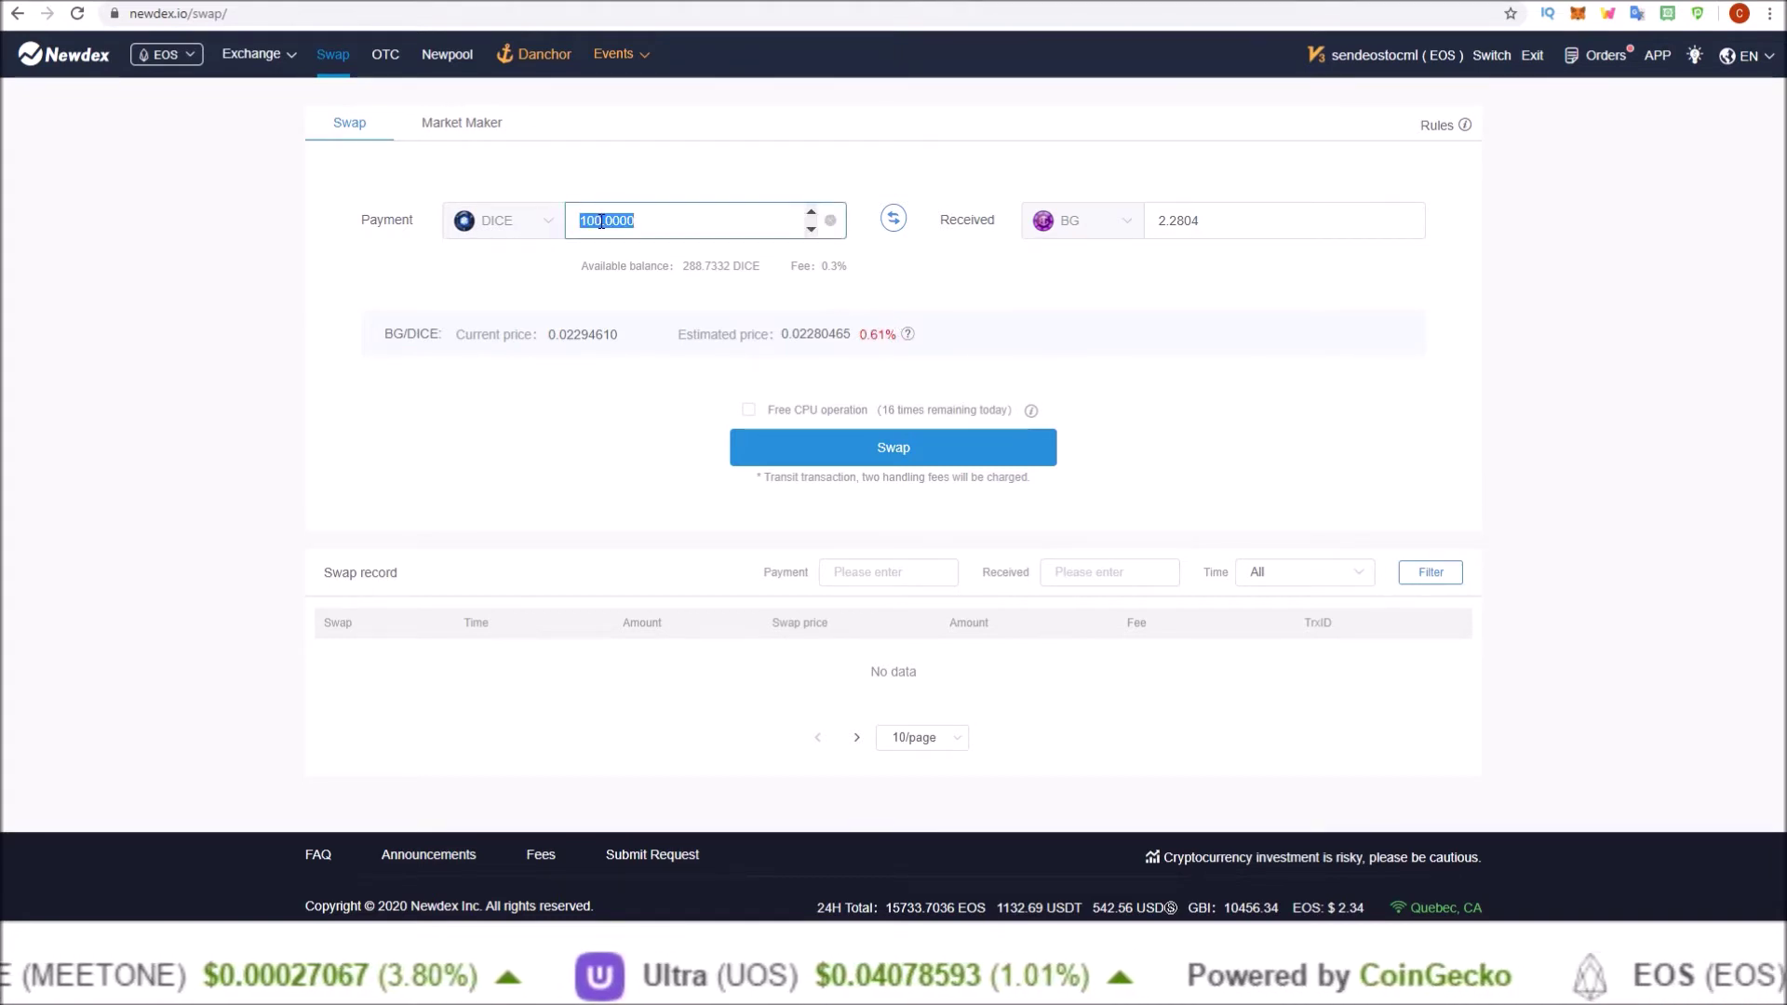
{"action": "type", "text": "10"}
{"action": "type", "text": "200"}
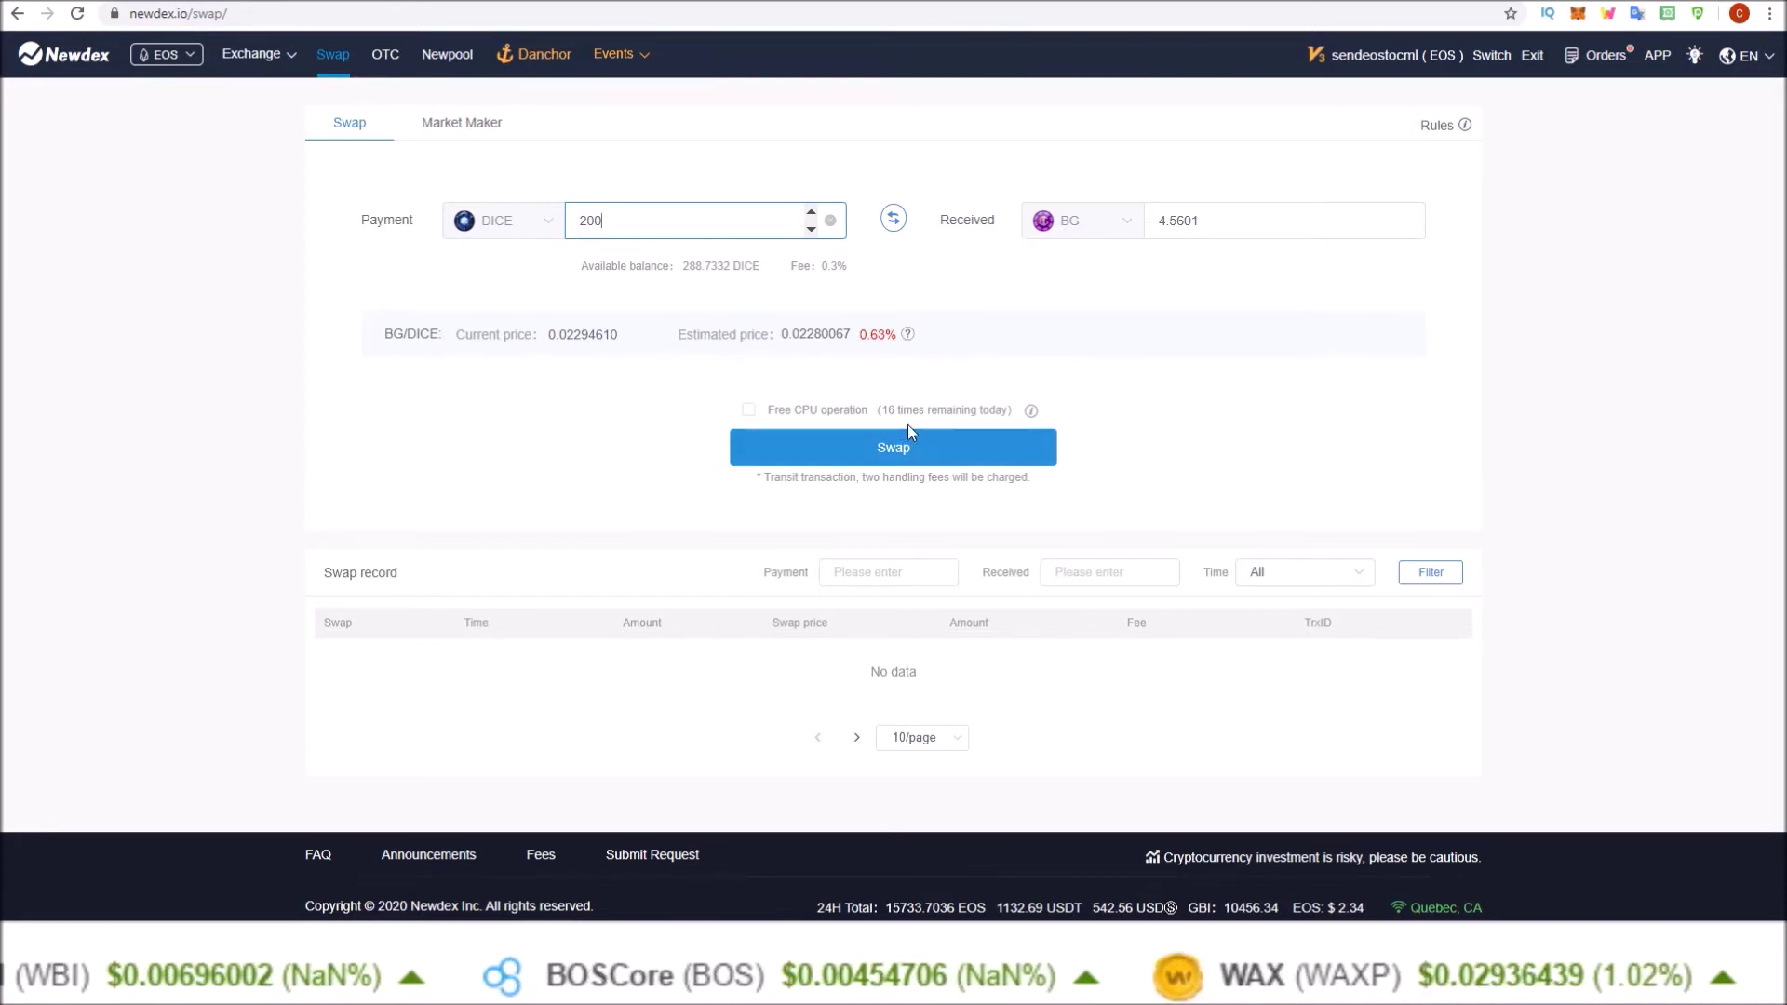
{"action": "left_click", "coordinate": [881, 454]}
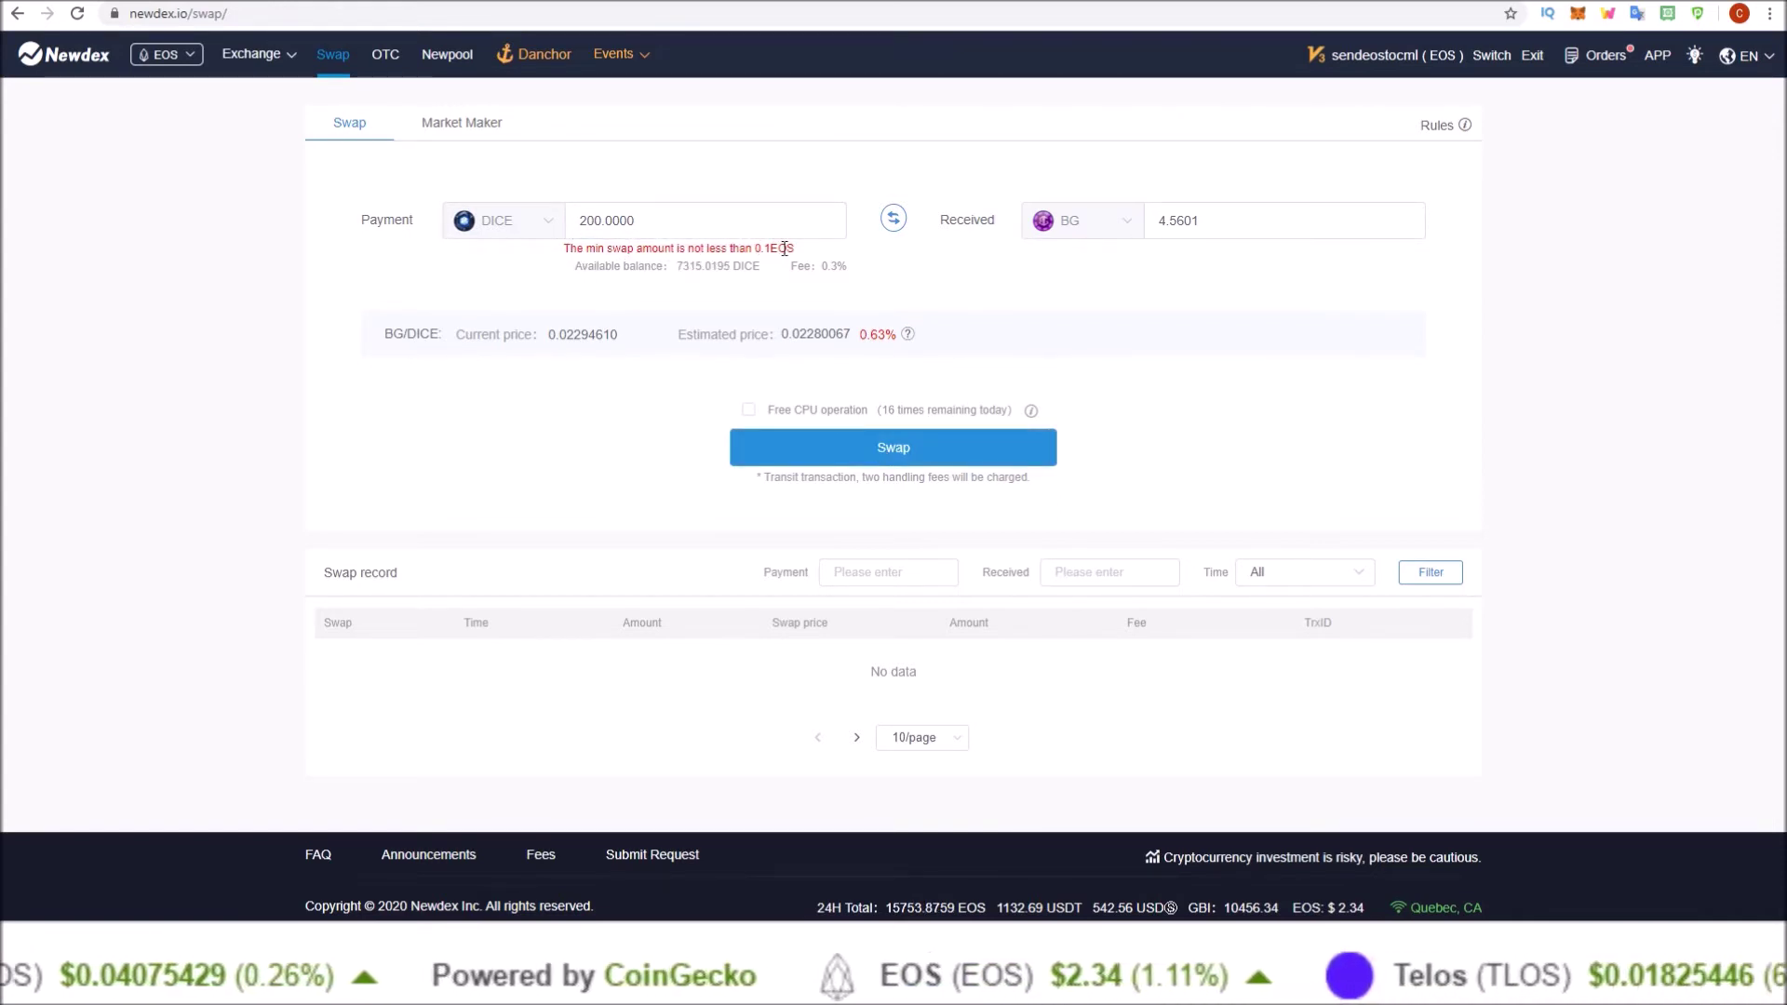
- Swap 1000 DICE for about 22.77 BG and approve it in the wallet
{"action": "mouse_move", "coordinate": [685, 220]}
{"action": "double_click", "coordinate": [623, 219]}
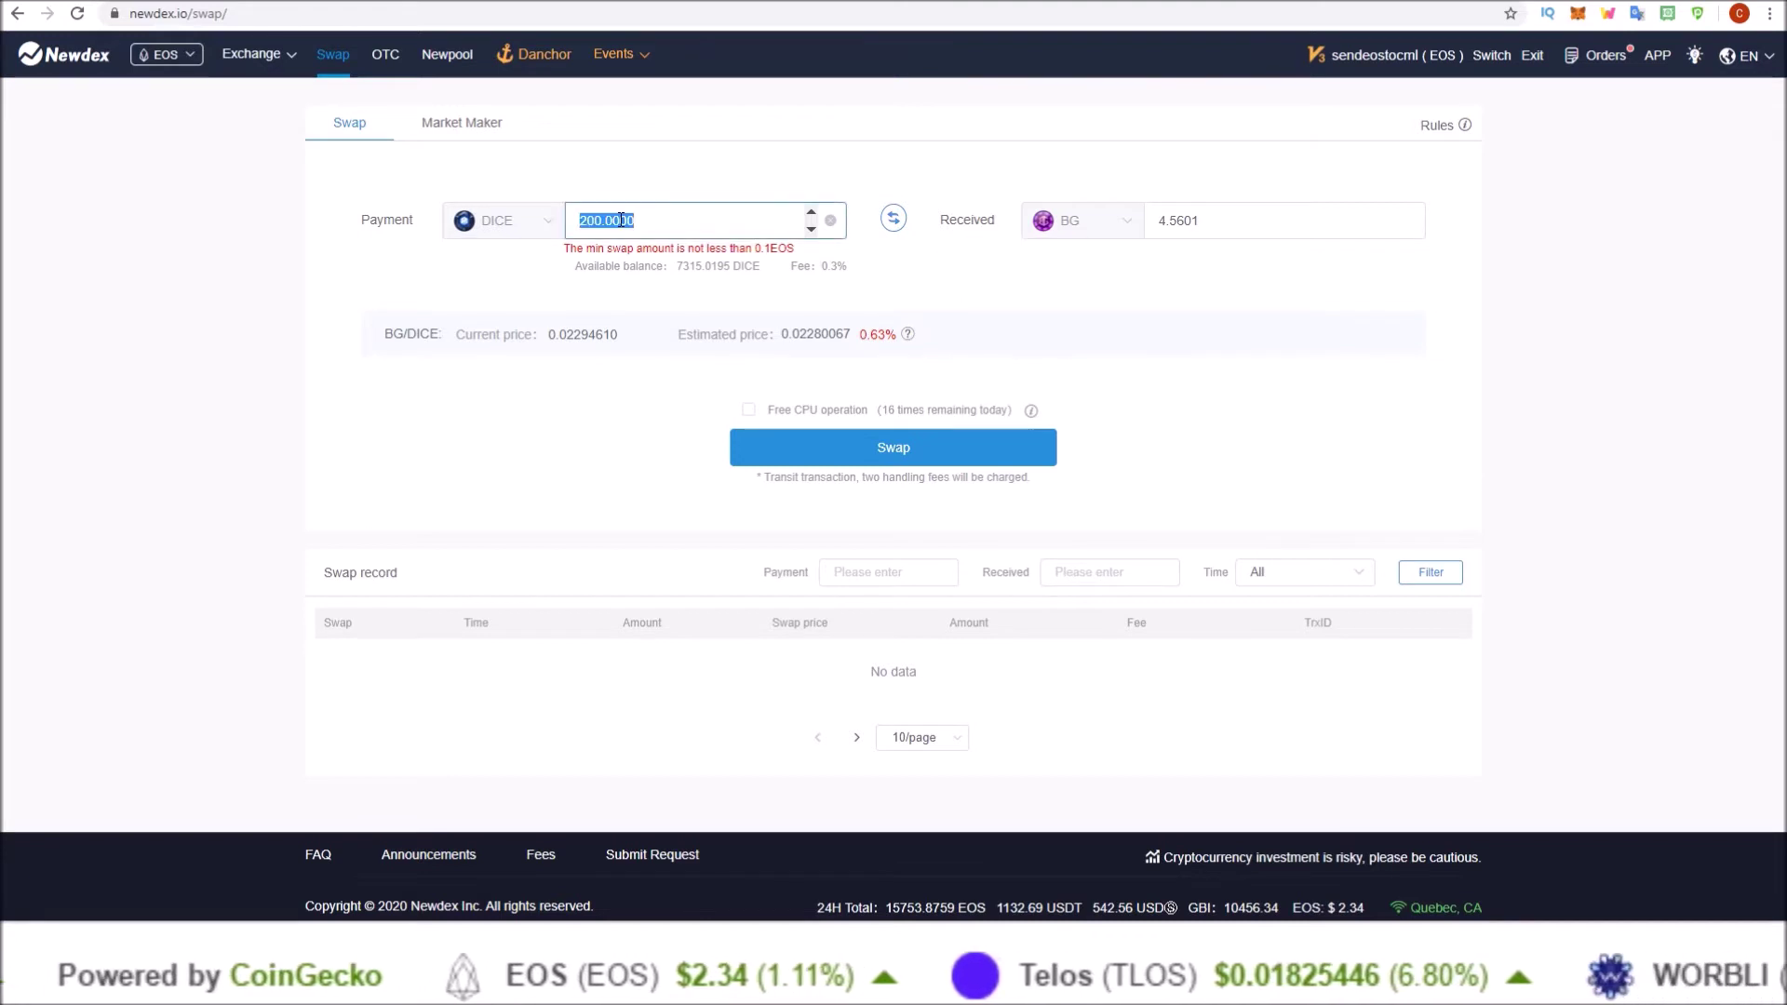
{"action": "type", "text": "1000"}
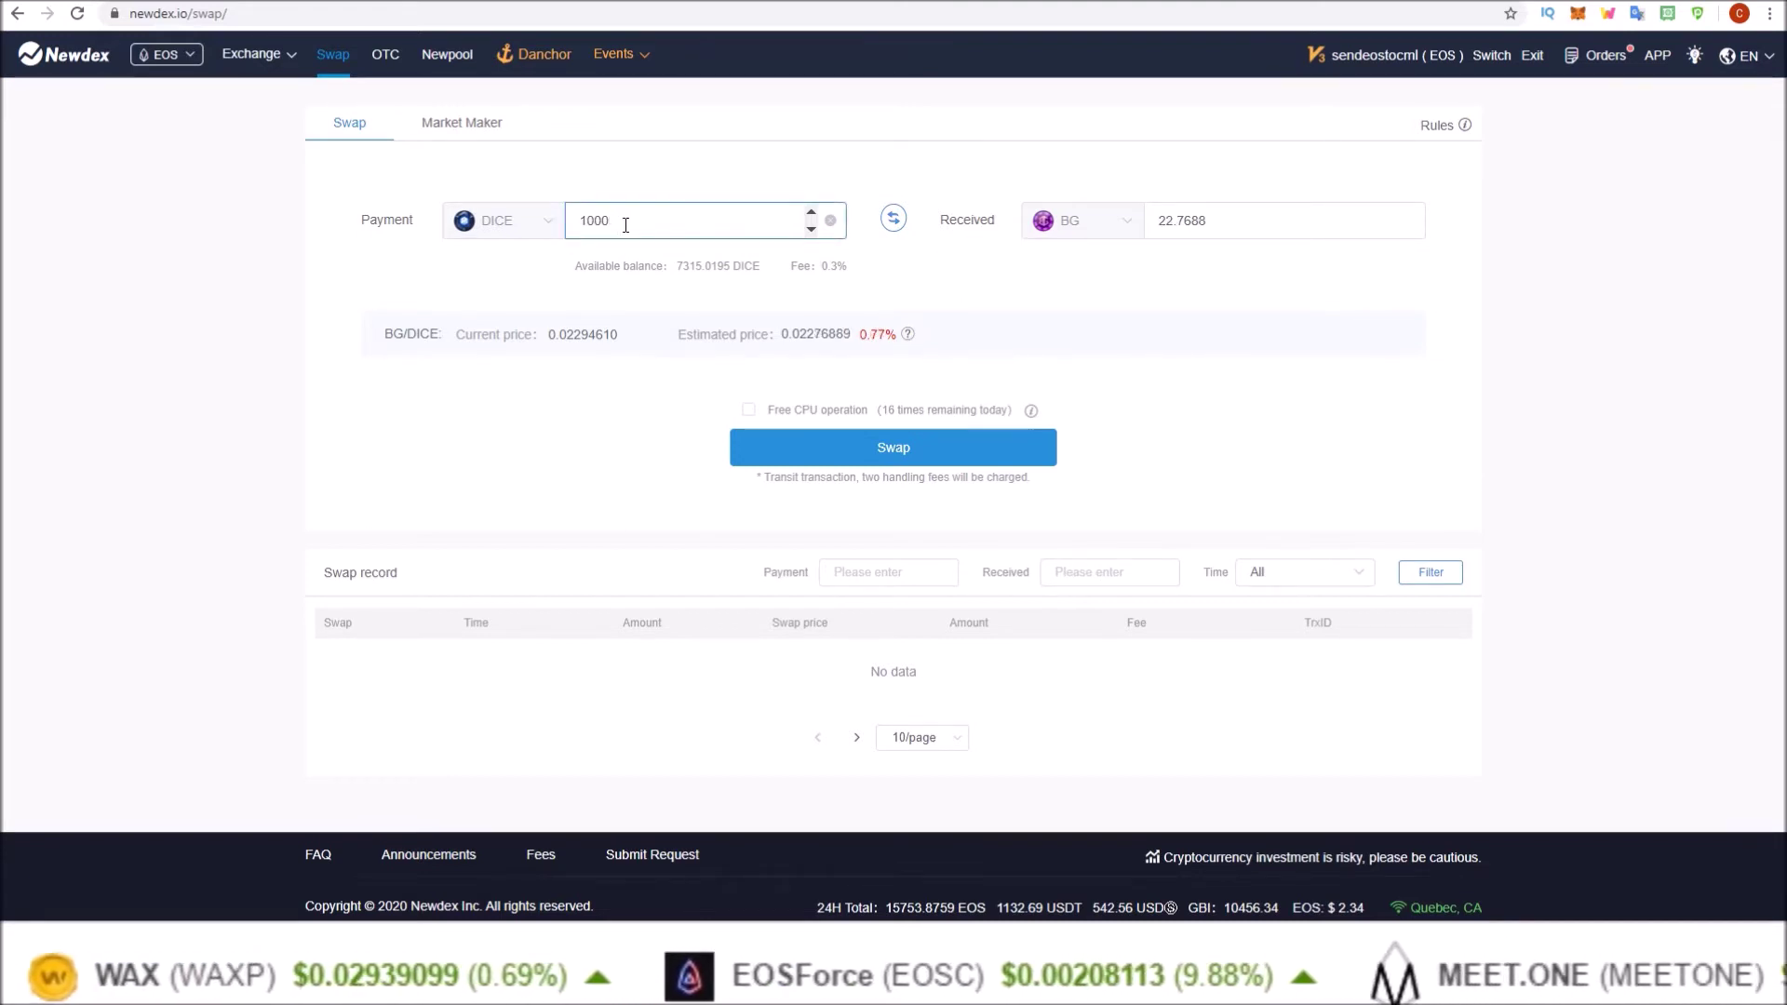
{"action": "left_click", "coordinate": [861, 460]}
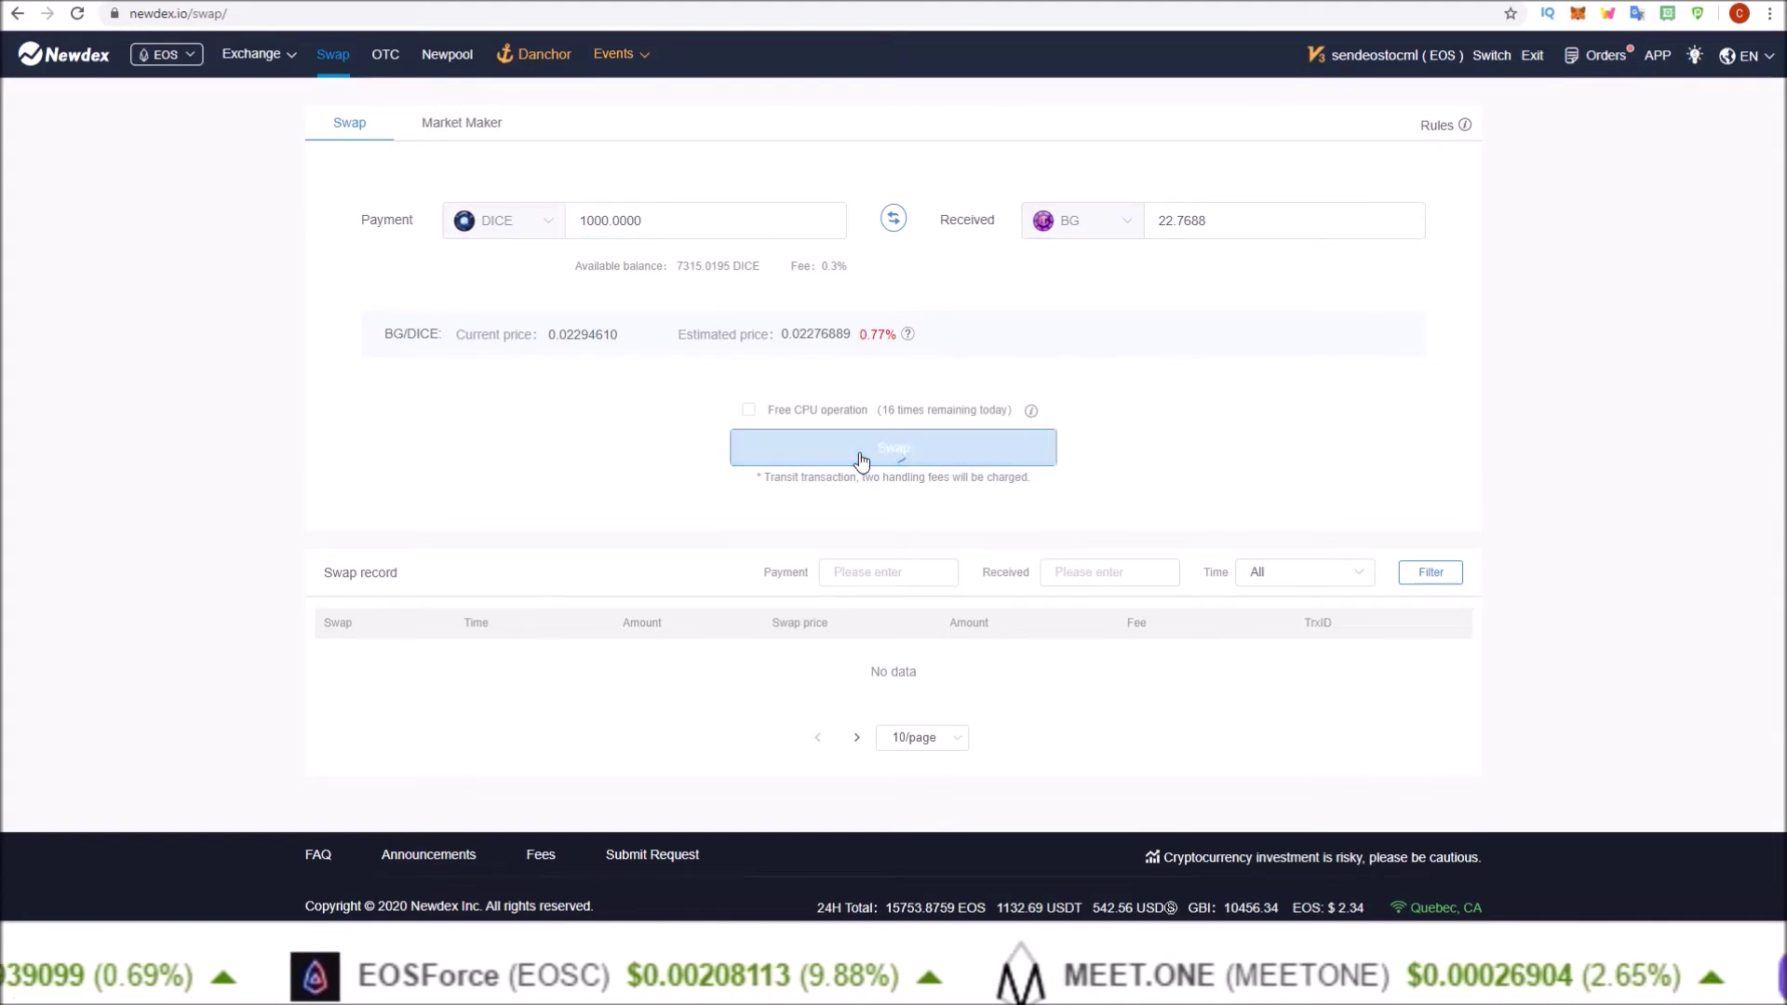
{"action": "left_click", "coordinate": [791, 845]}
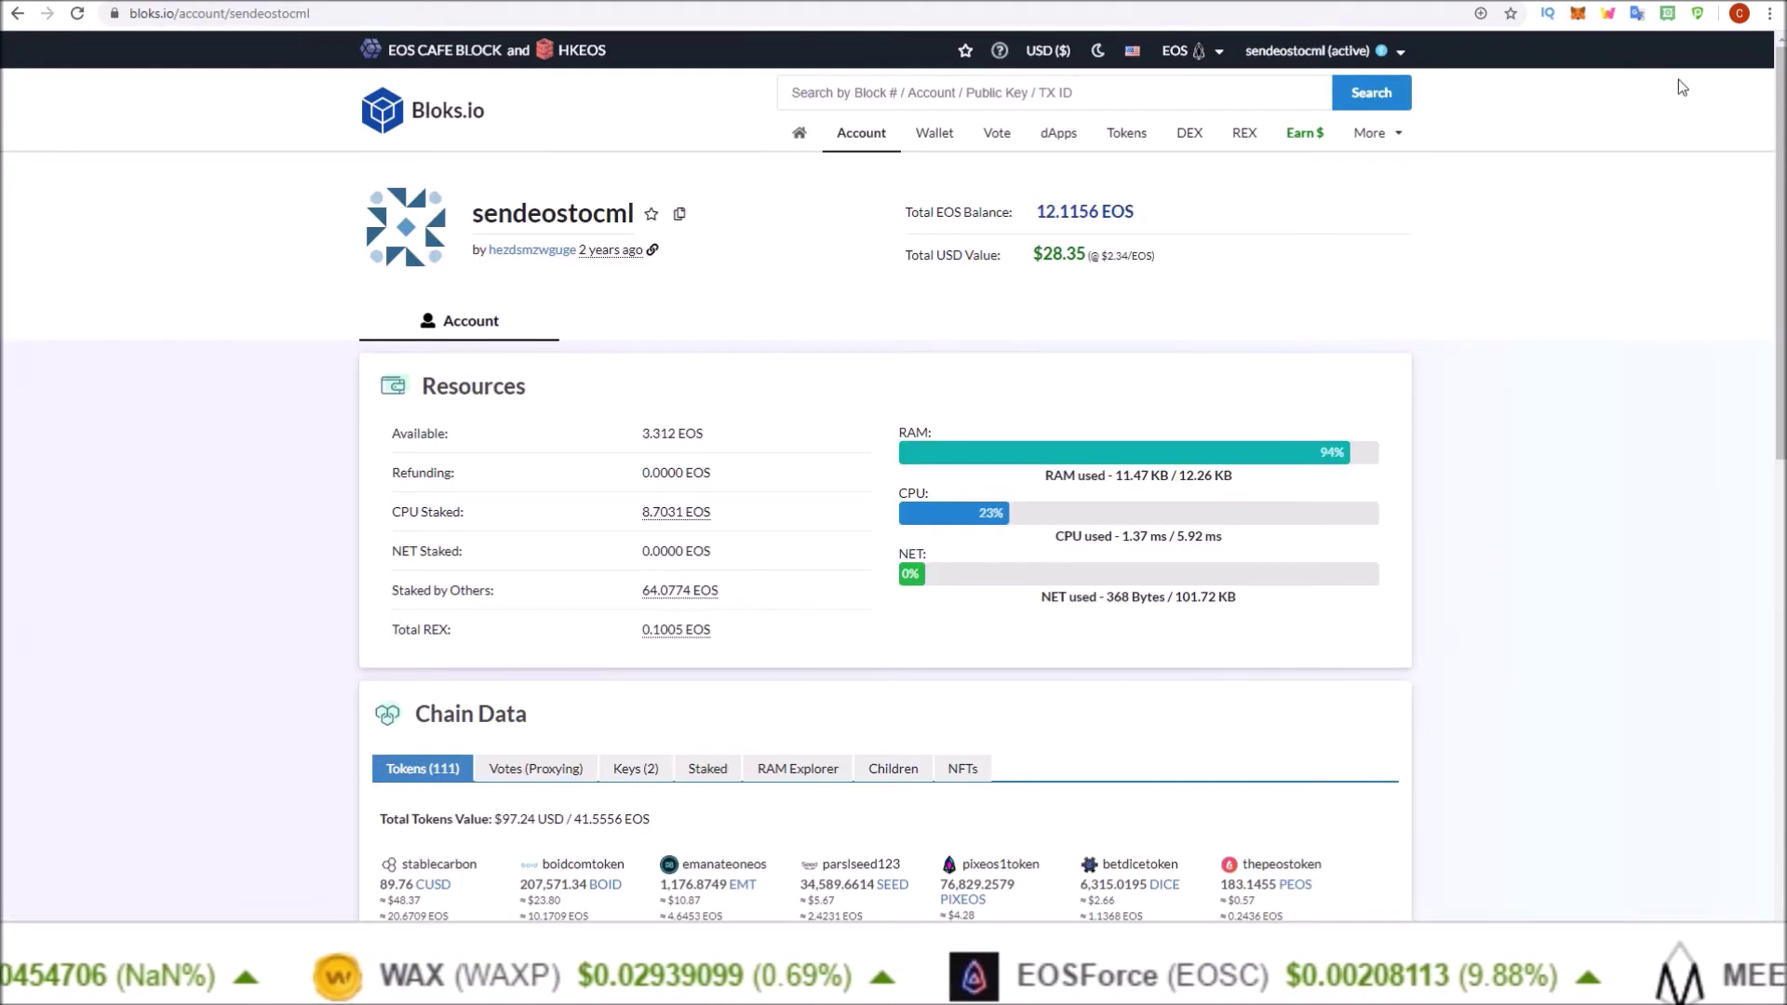
- Check the 22.7865 BG receipt in Bloks.io transactions, then return to the Newdex swap
{"action": "scroll", "coordinate": [837, 901], "scroll_direction": "down", "scroll_amount": 7}
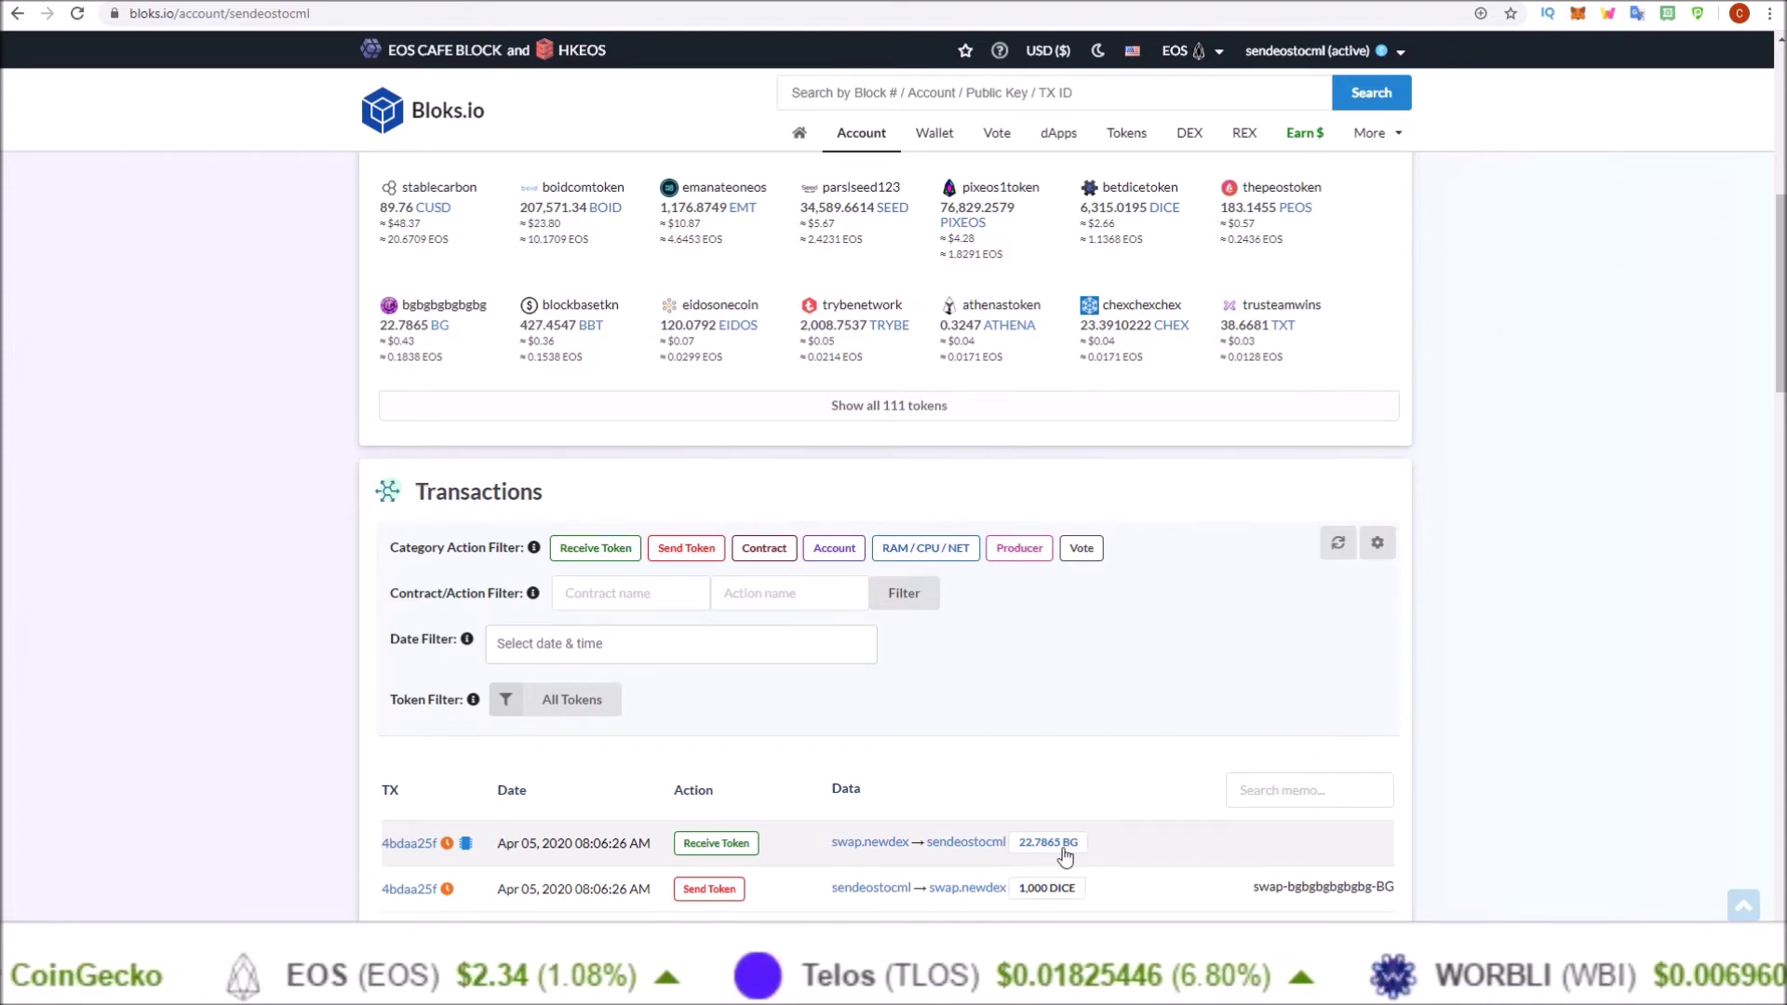
{"action": "left_click", "coordinate": [891, 845]}
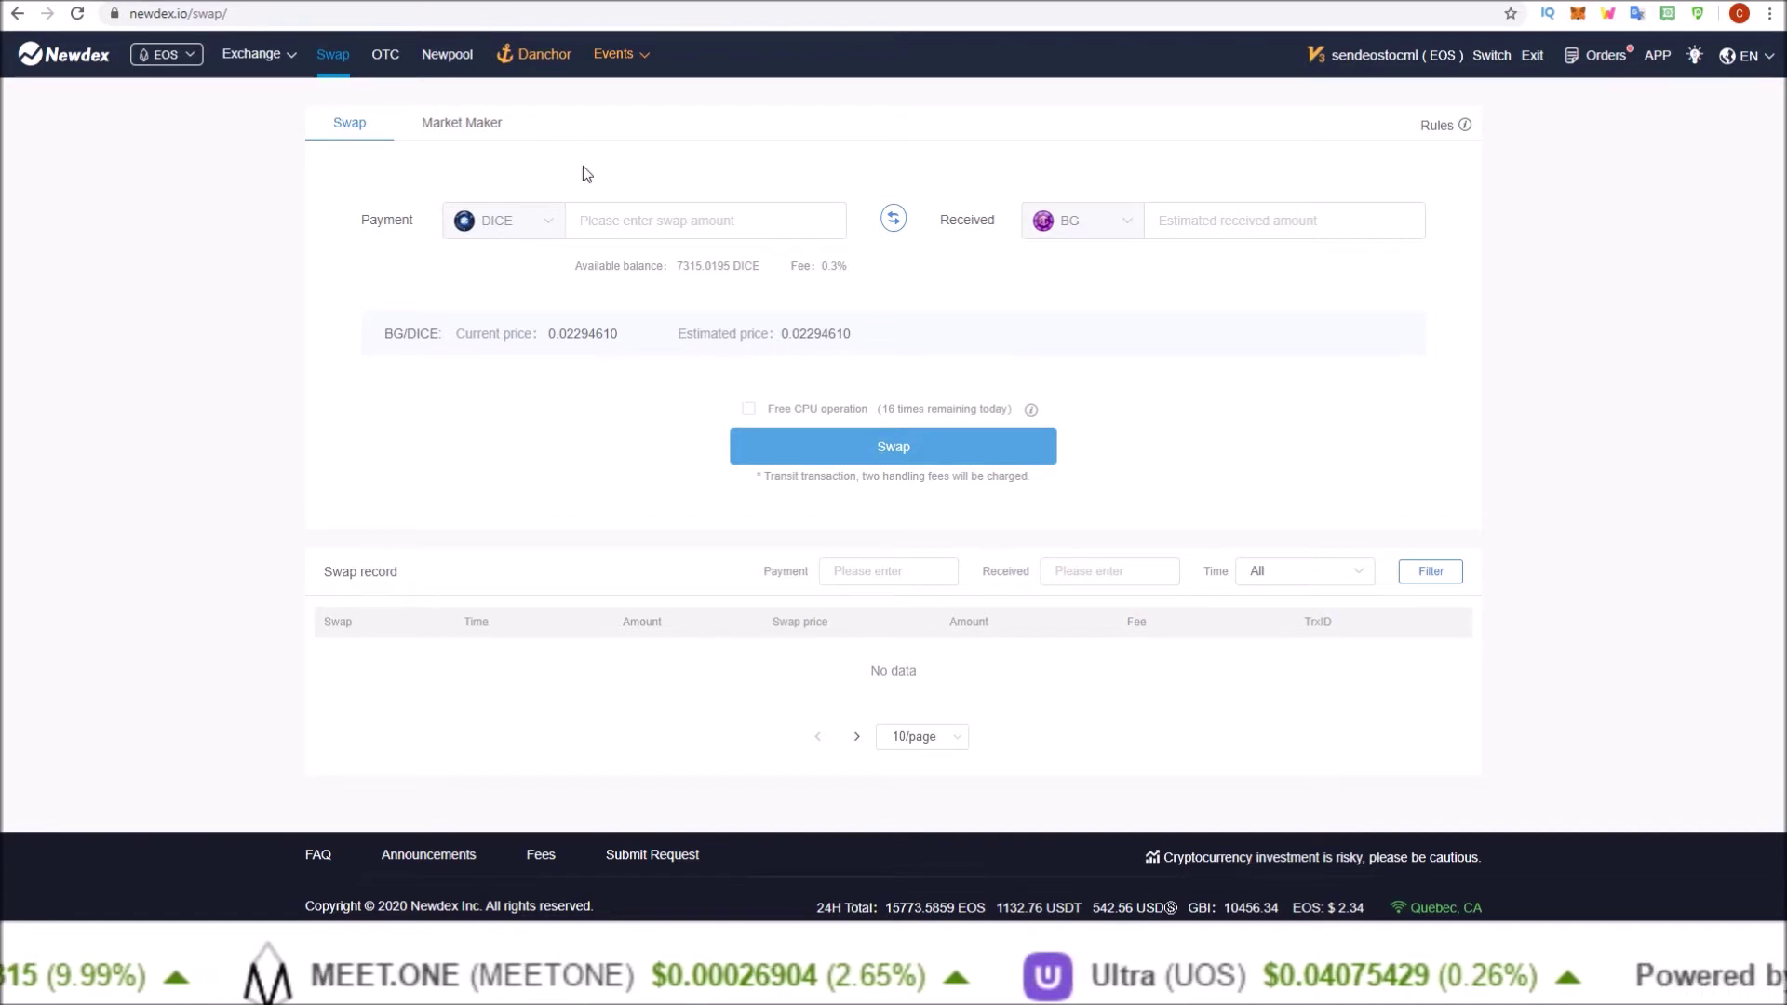
{"action": "left_click", "coordinate": [638, 224]}
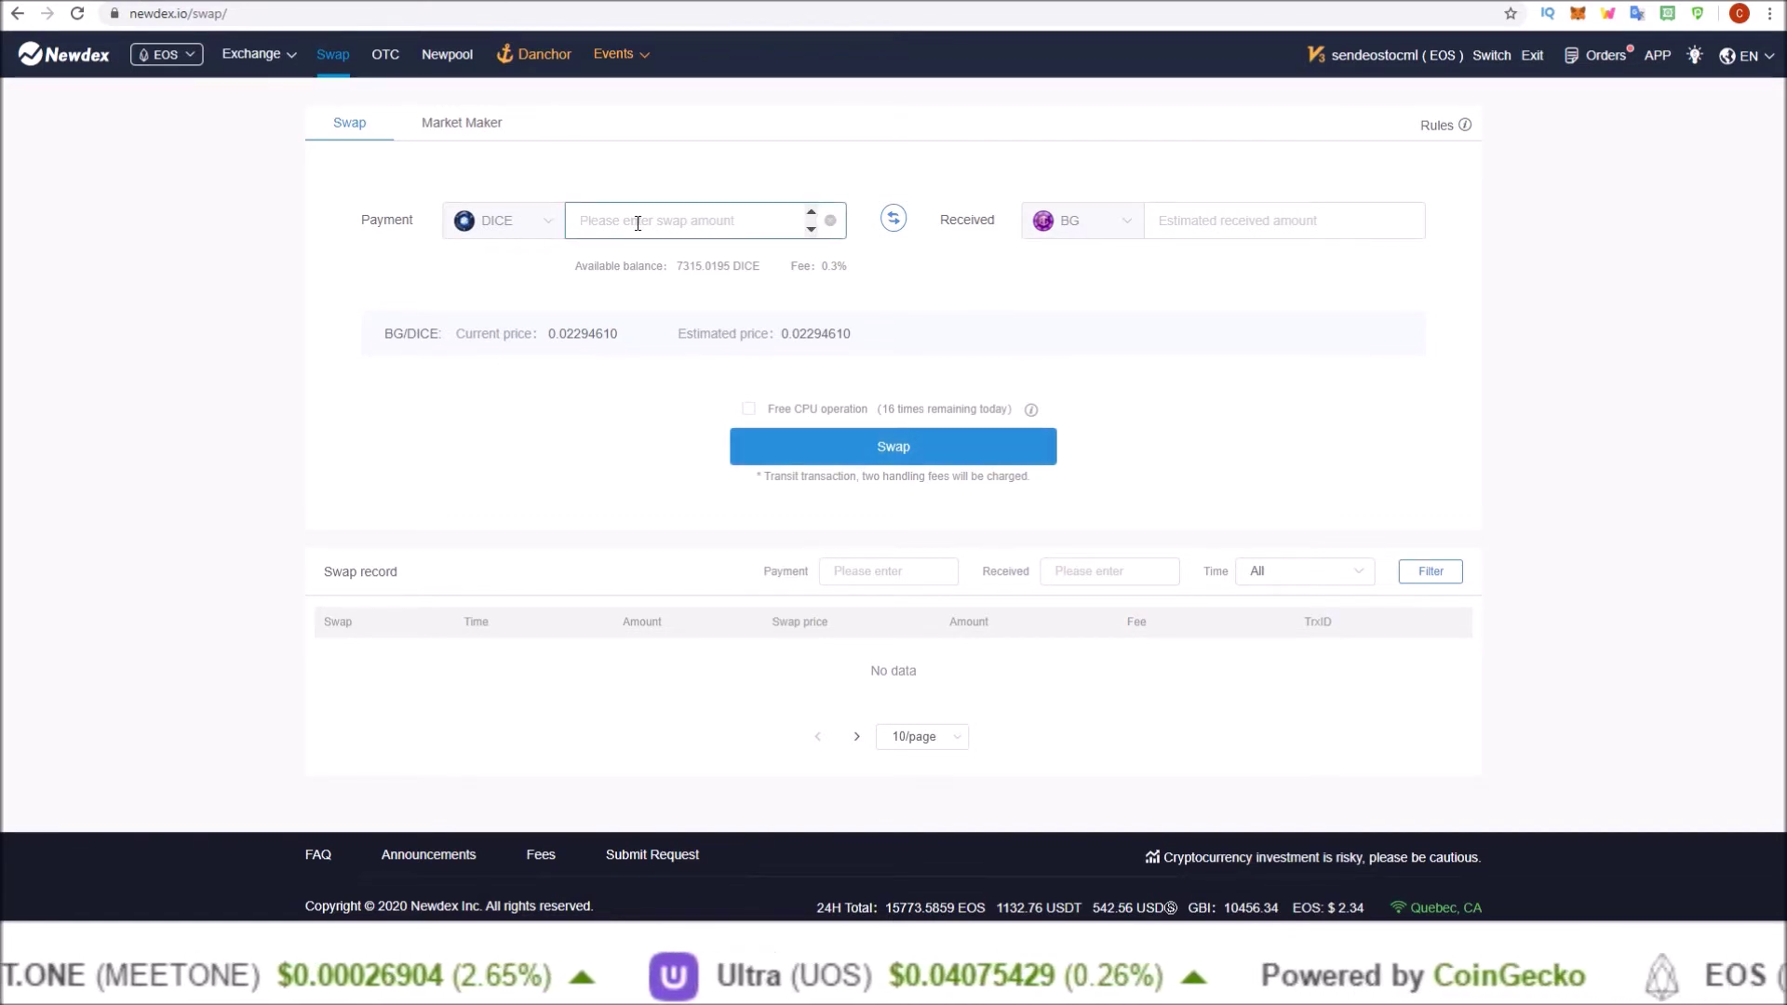
{"action": "left_click", "coordinate": [1216, 226]}
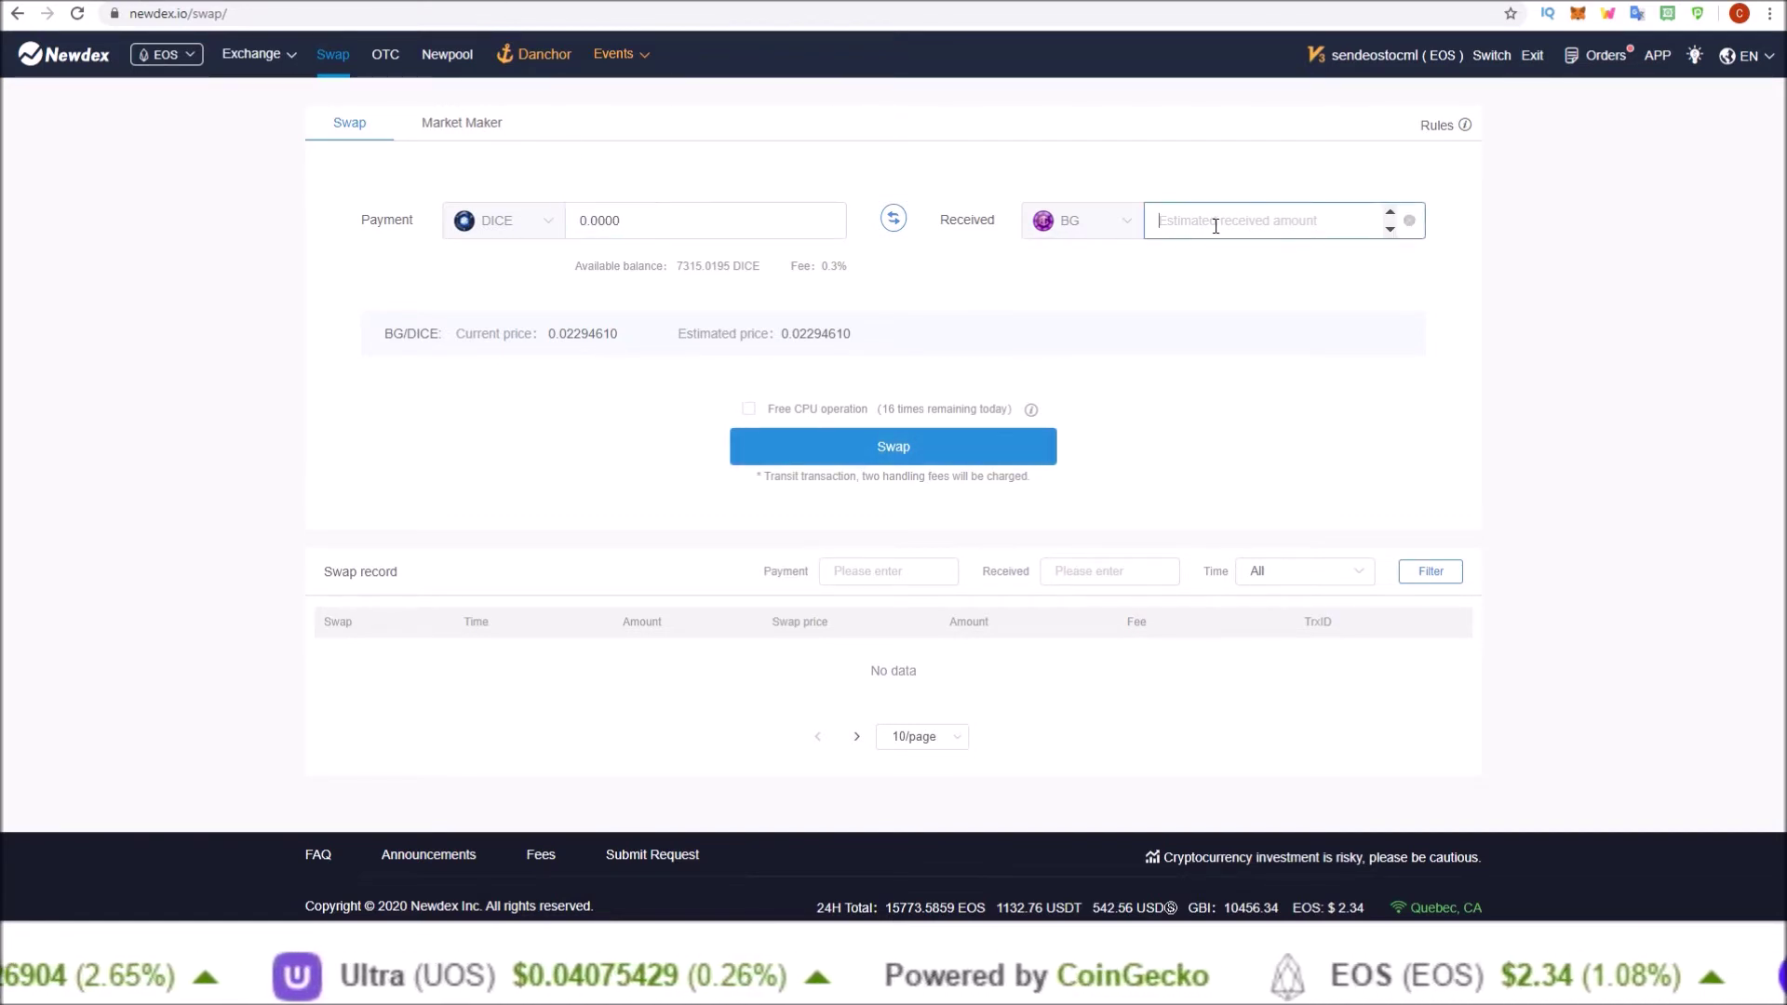
{"action": "left_click", "coordinate": [1098, 225]}
{"action": "left_click", "coordinate": [1097, 226]}
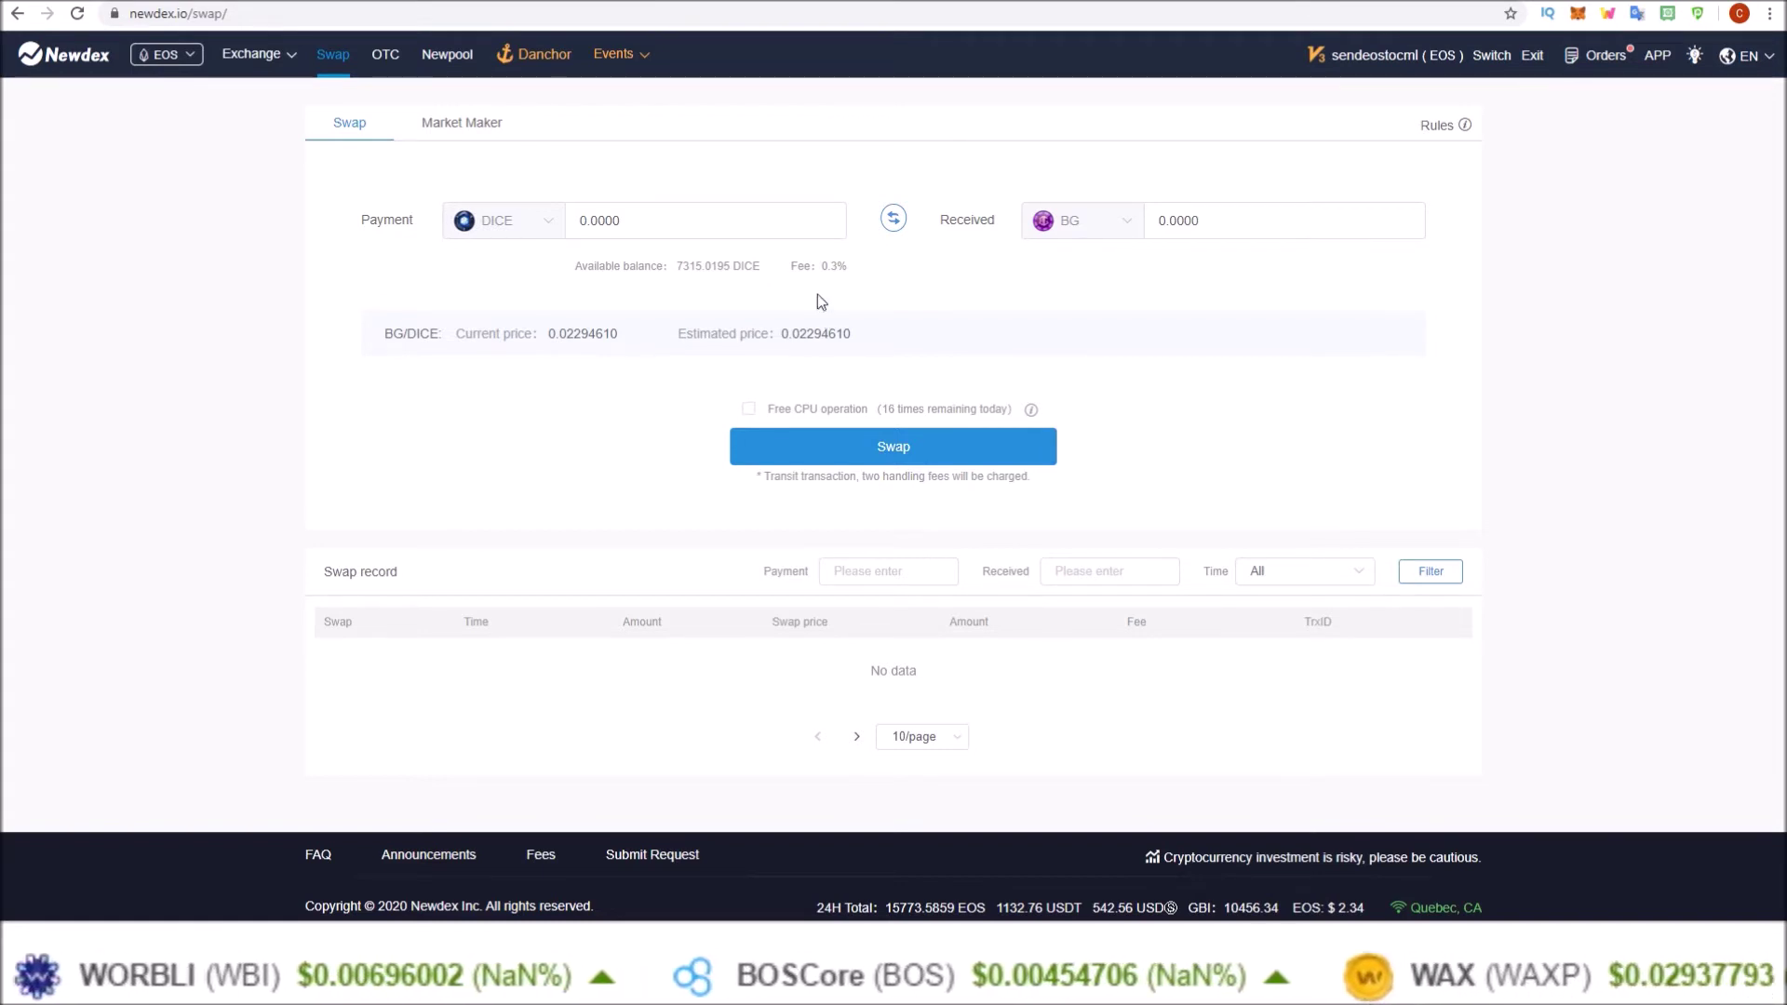
{"action": "left_click", "coordinate": [864, 275]}
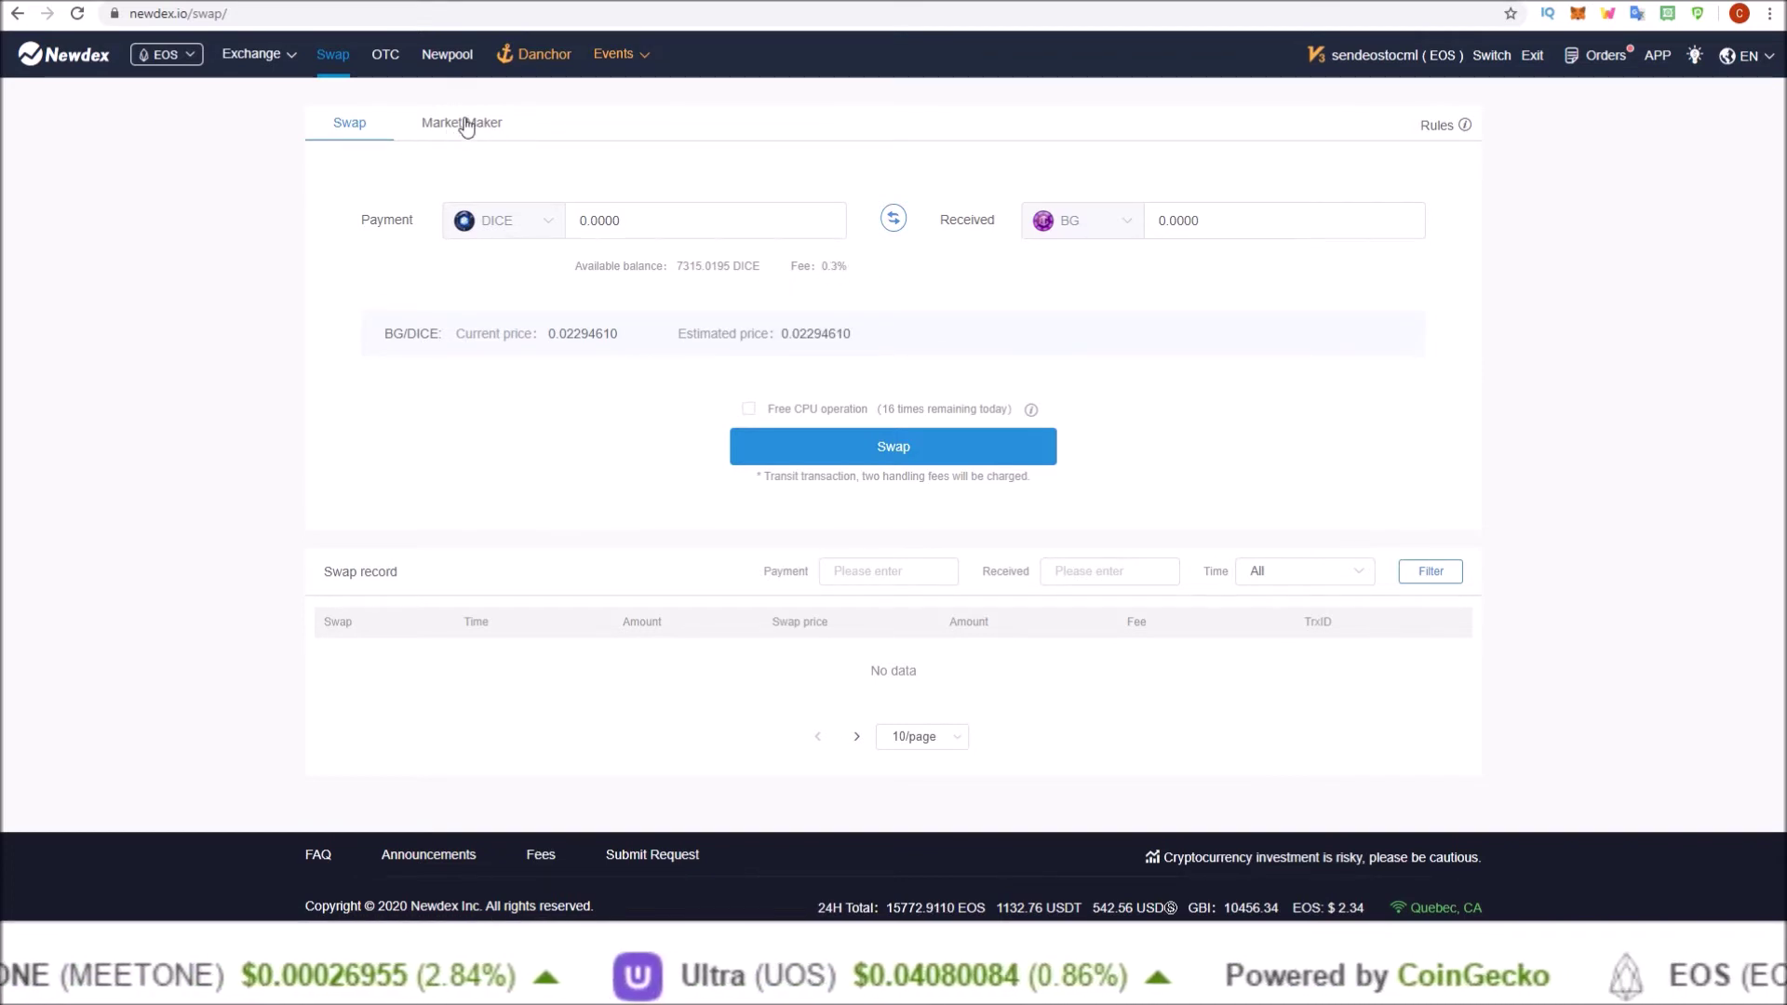
- Select the DICE/EOS pair under Market Maker and fill the deposit with the full DICE balance
{"action": "left_click", "coordinate": [439, 124]}
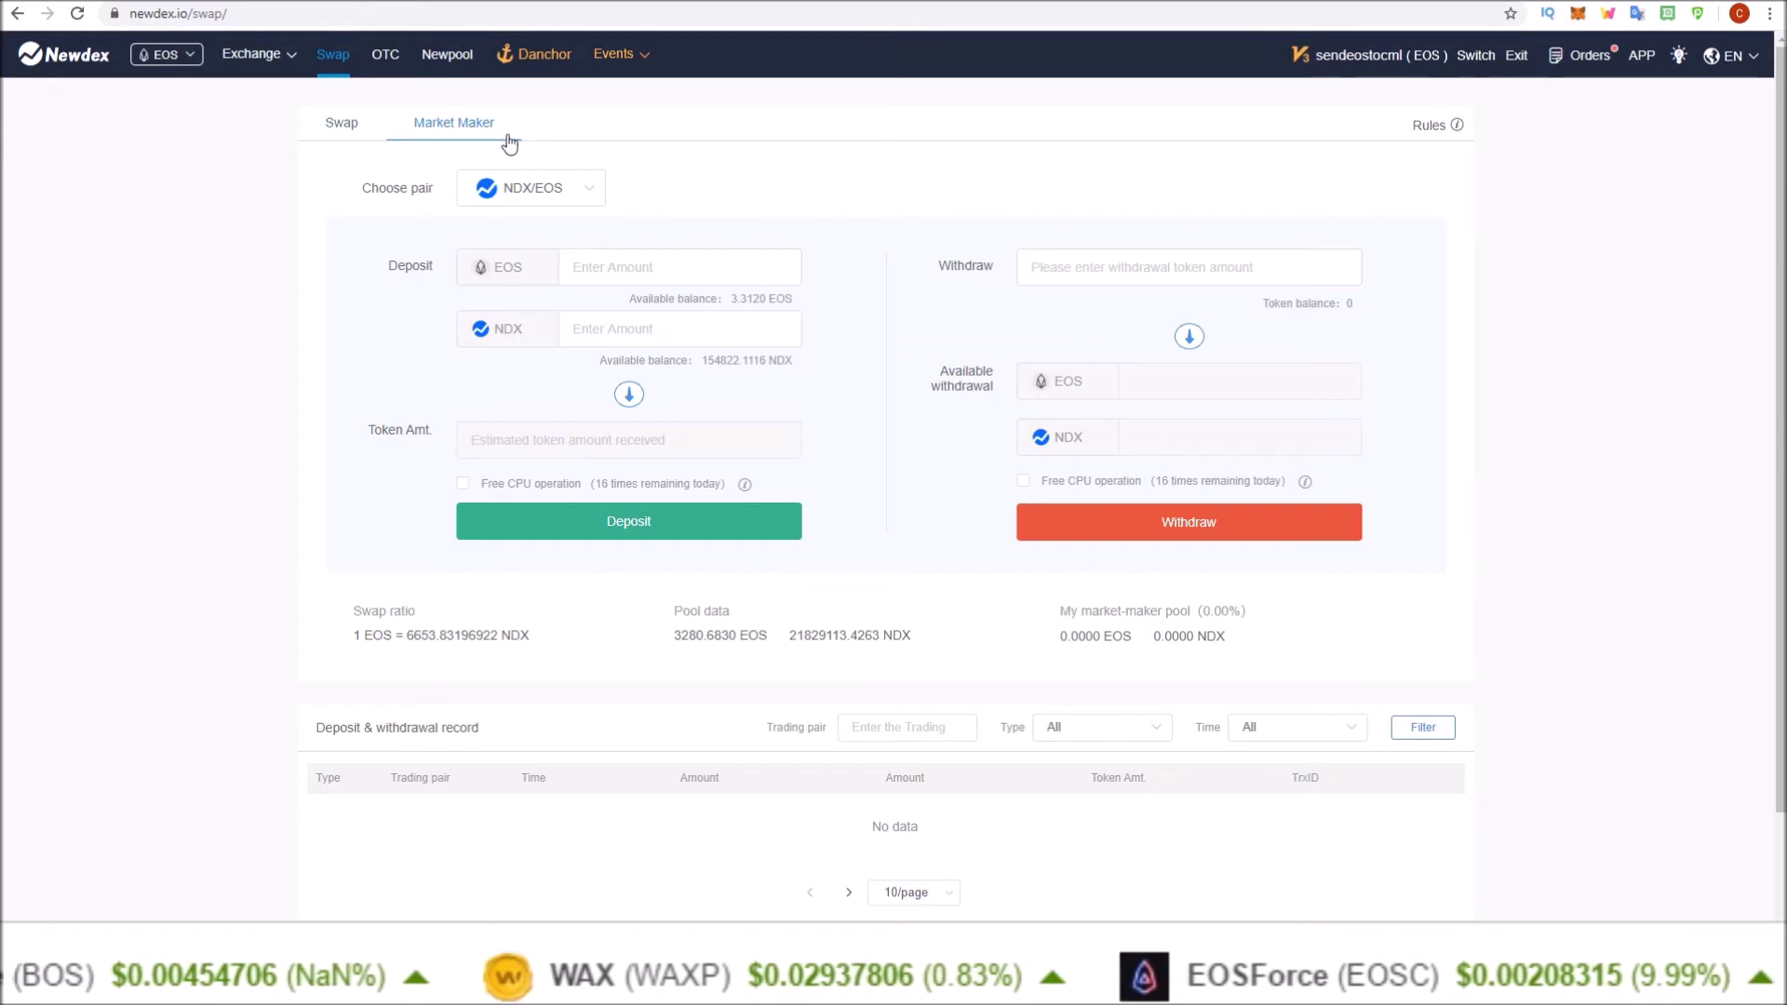
{"action": "left_click", "coordinate": [595, 185]}
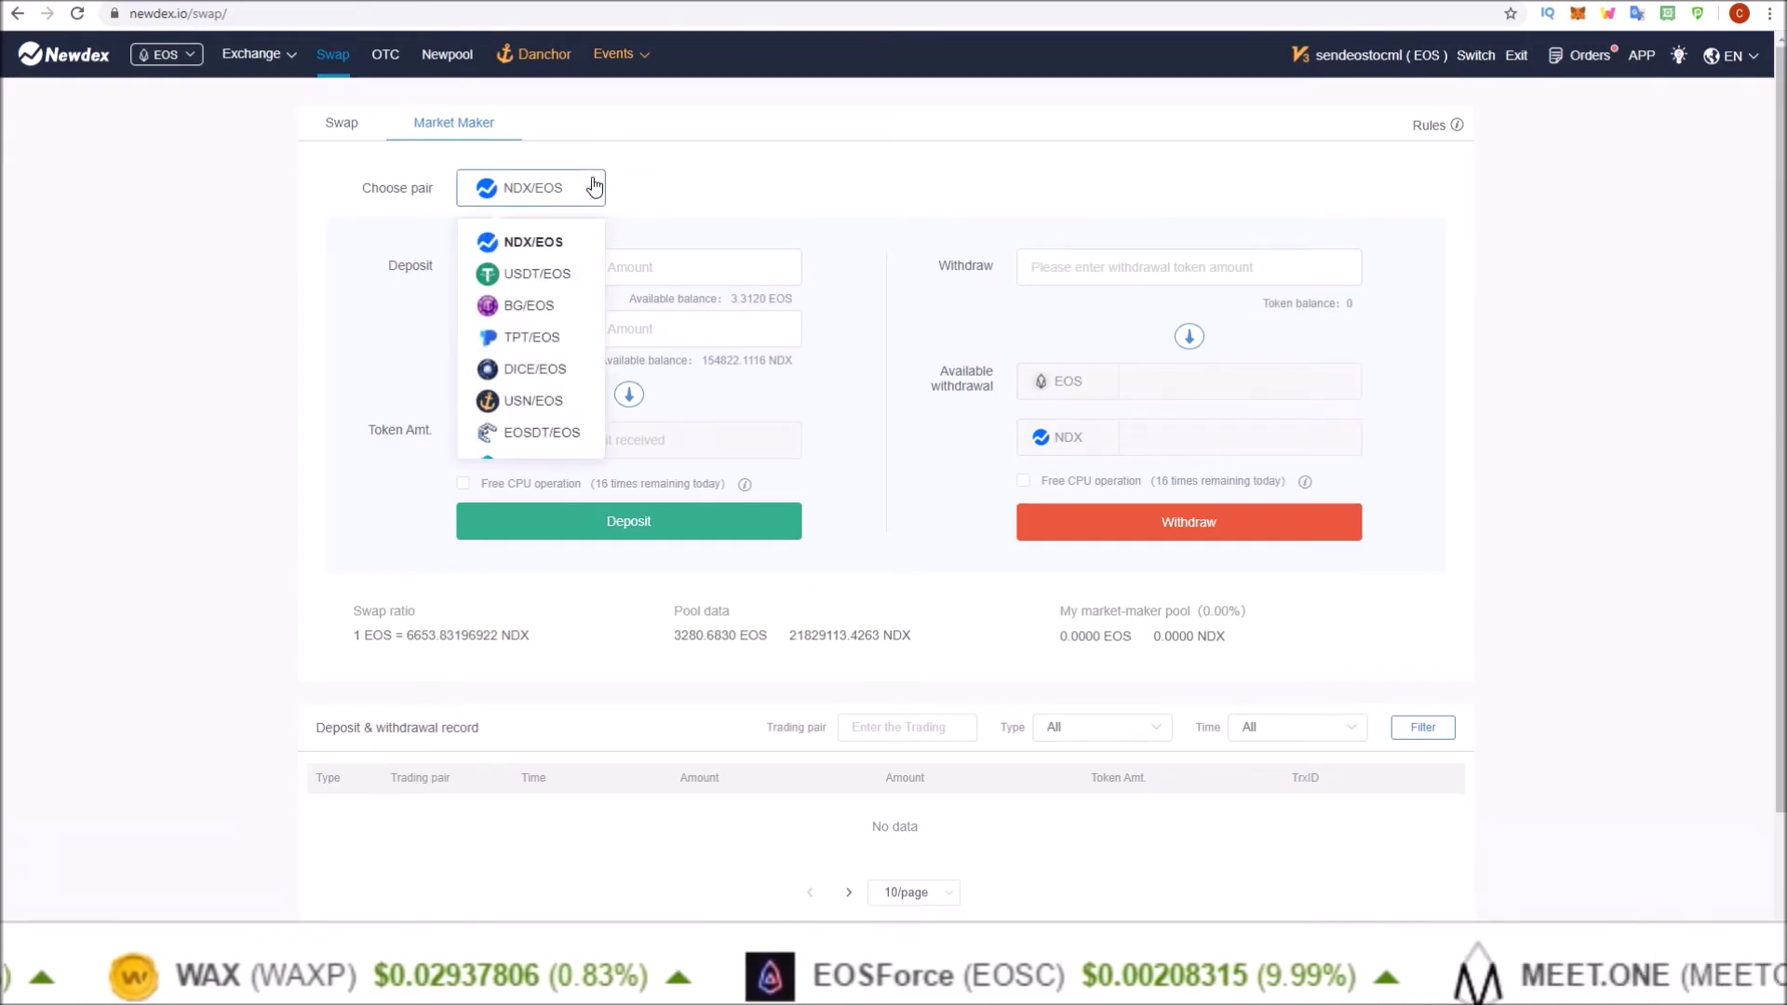
{"action": "left_click", "coordinate": [534, 370]}
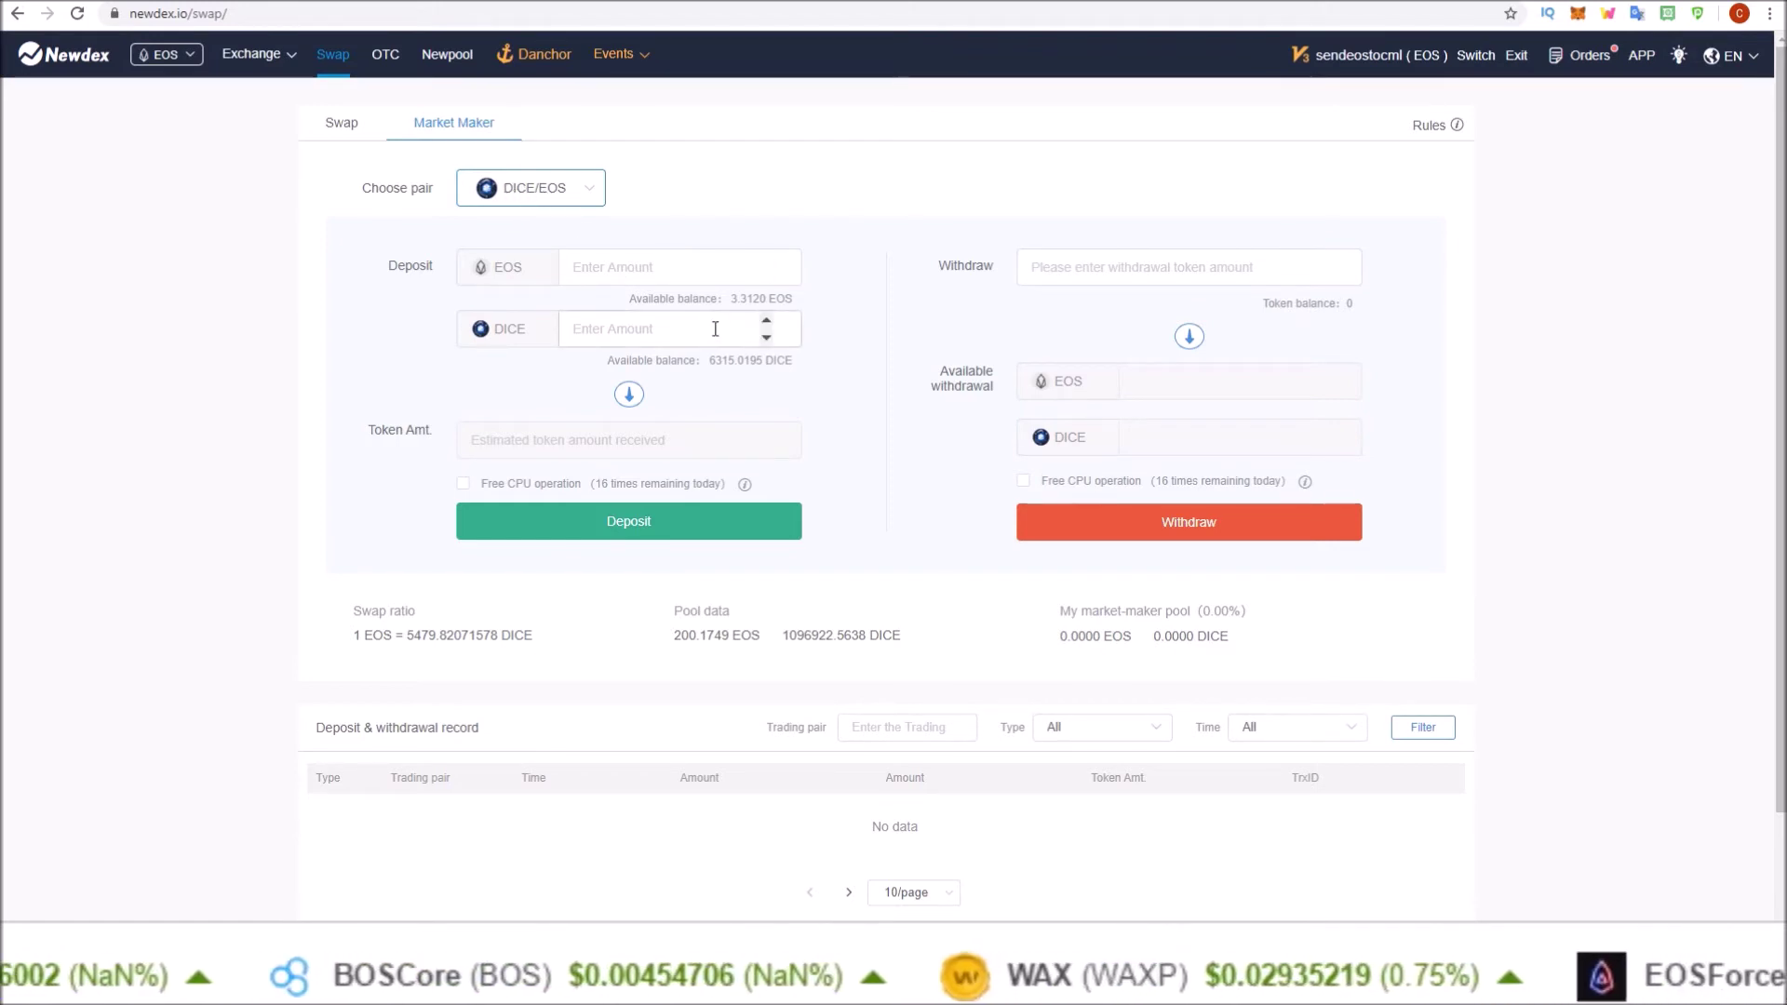
{"action": "left_click", "coordinate": [723, 361]}
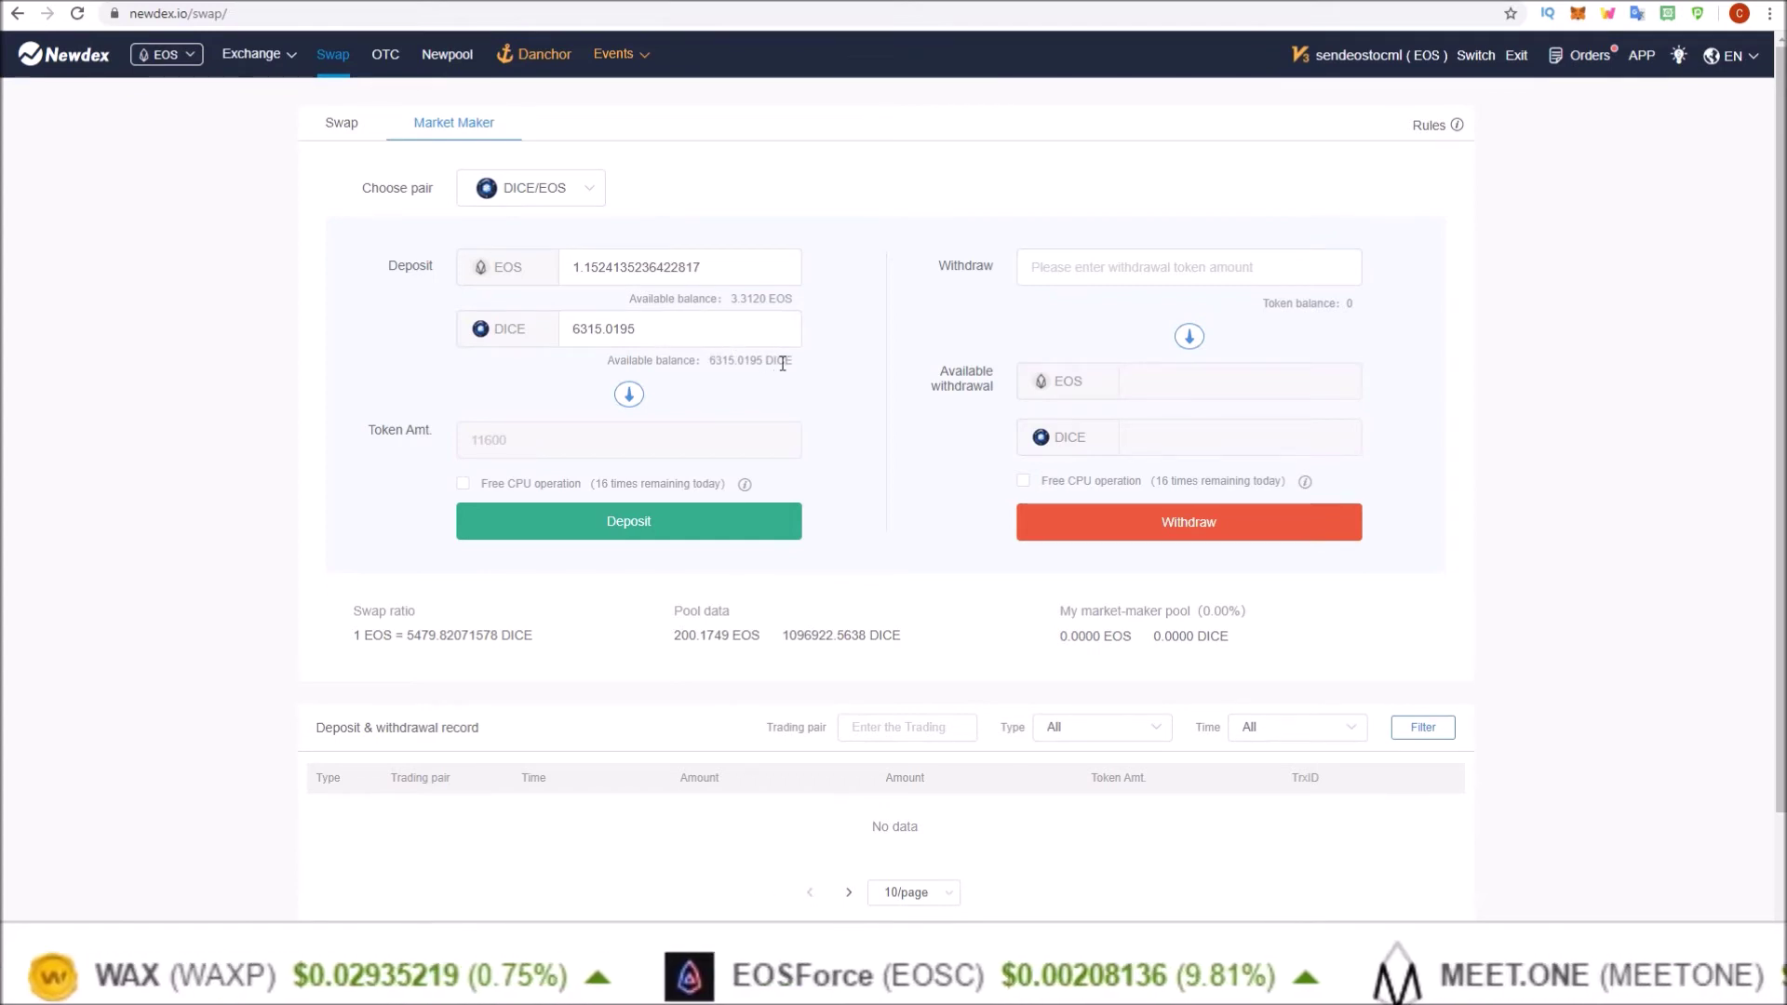
{"action": "mouse_move", "coordinate": [656, 267]}
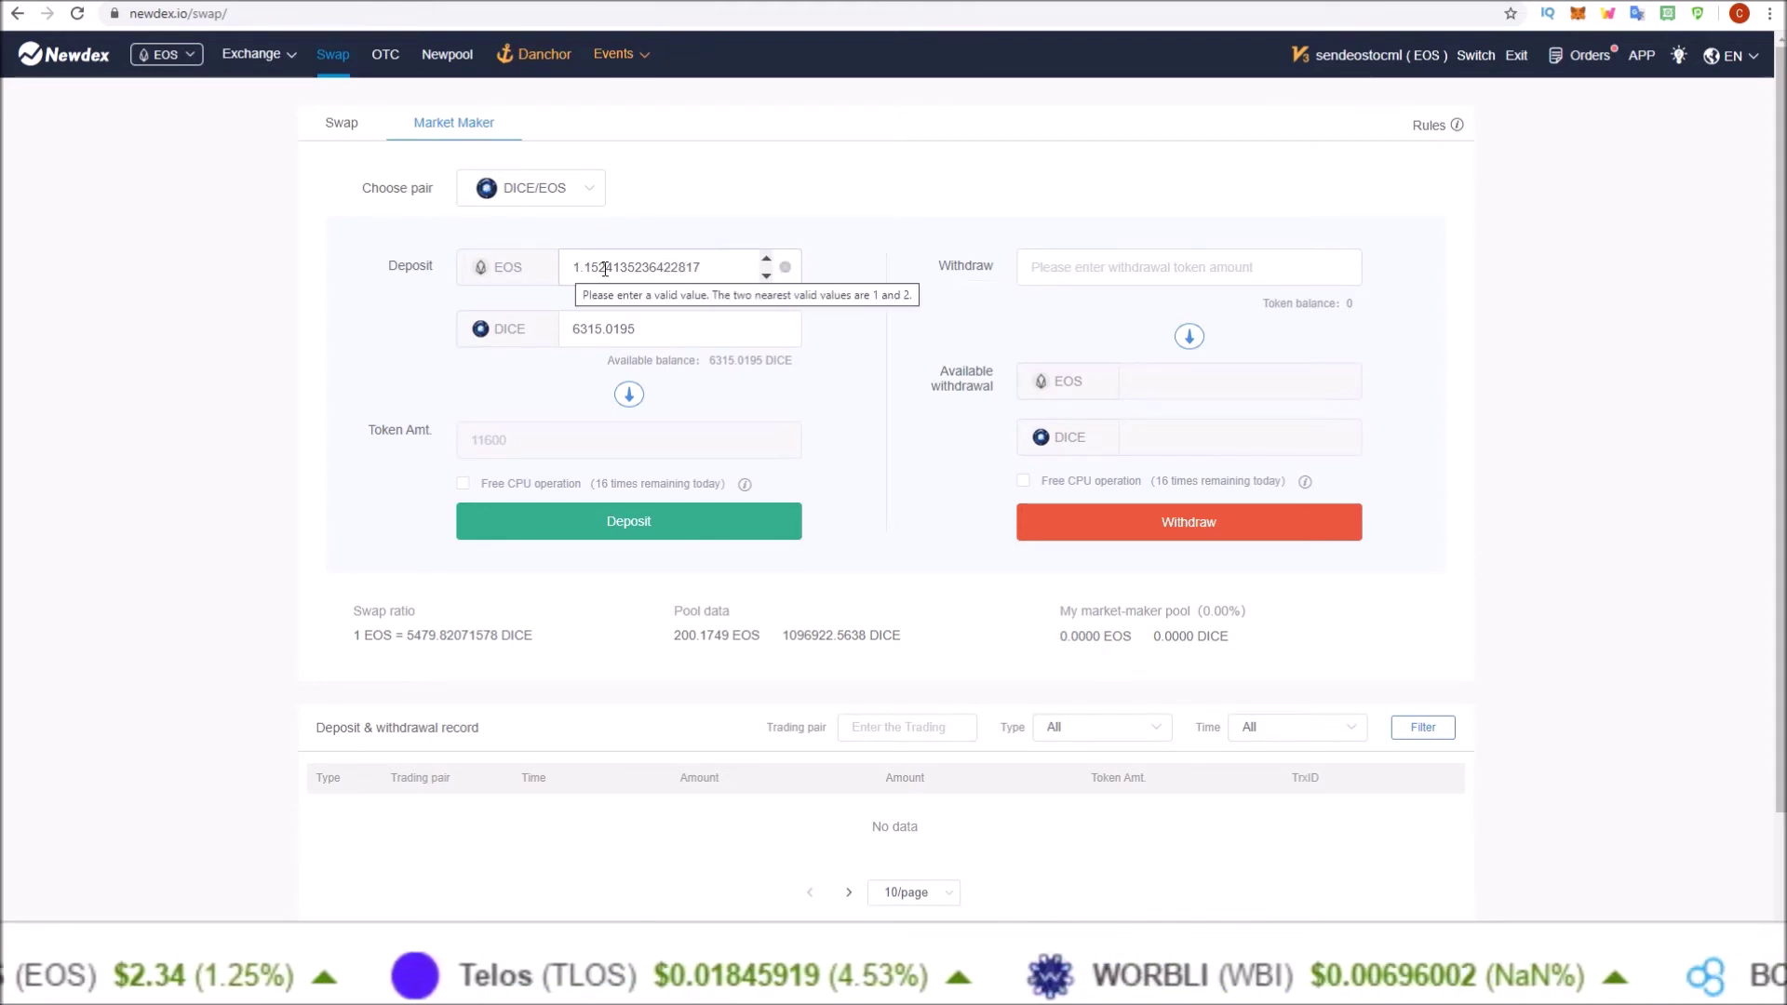
- Deposit 6,315.0195 DICE and 1.1524 EOS into the pool, approving it in Scatter
{"action": "left_click", "coordinate": [623, 522]}
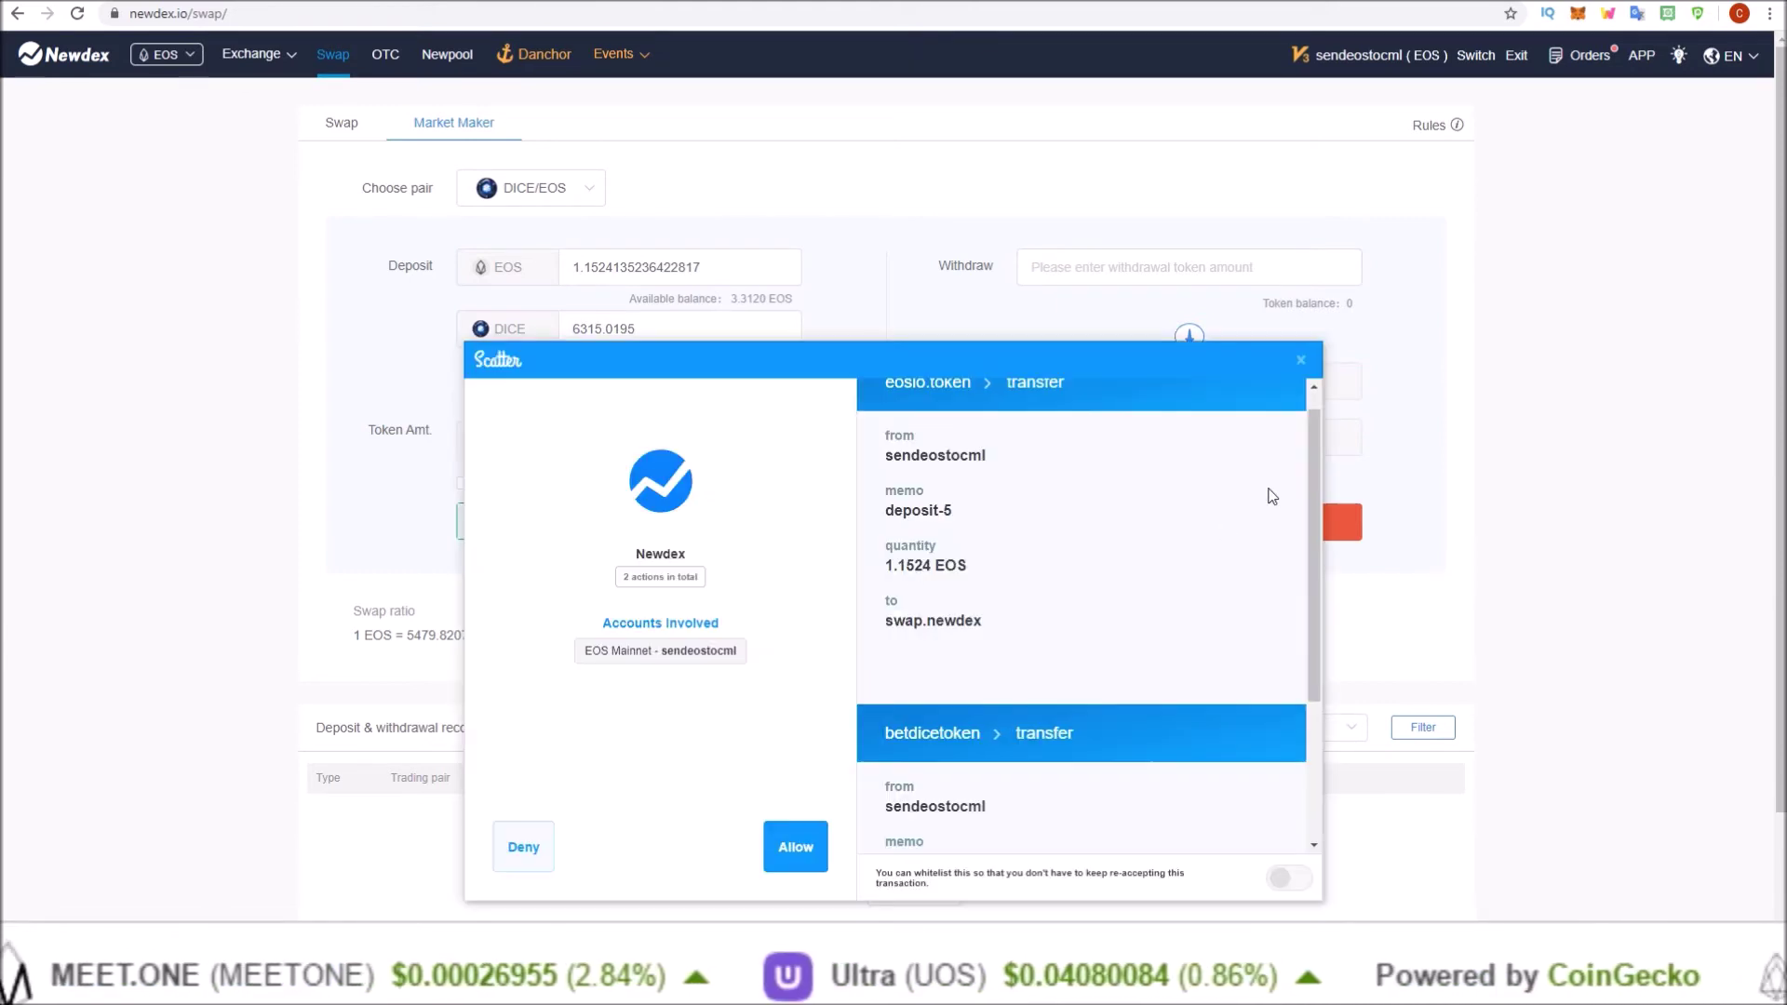
{"action": "scroll", "coordinate": [1271, 522], "scroll_direction": "down", "scroll_amount": 3}
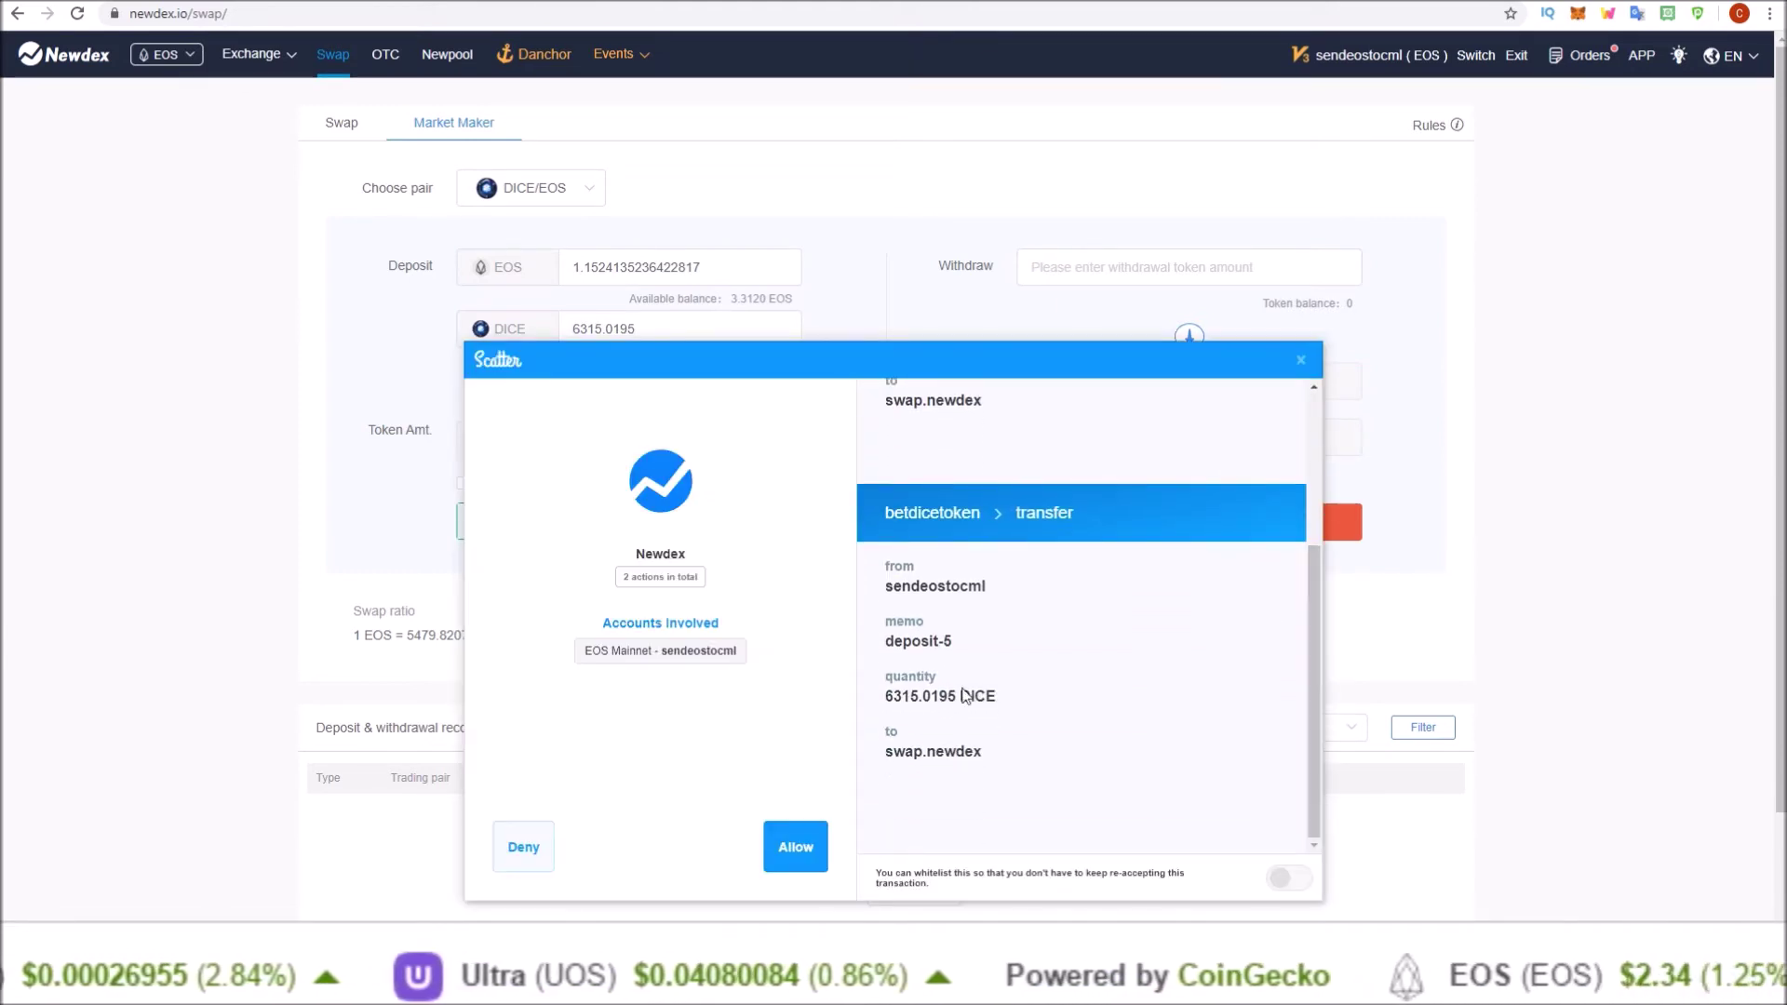
{"action": "left_click", "coordinate": [797, 848]}
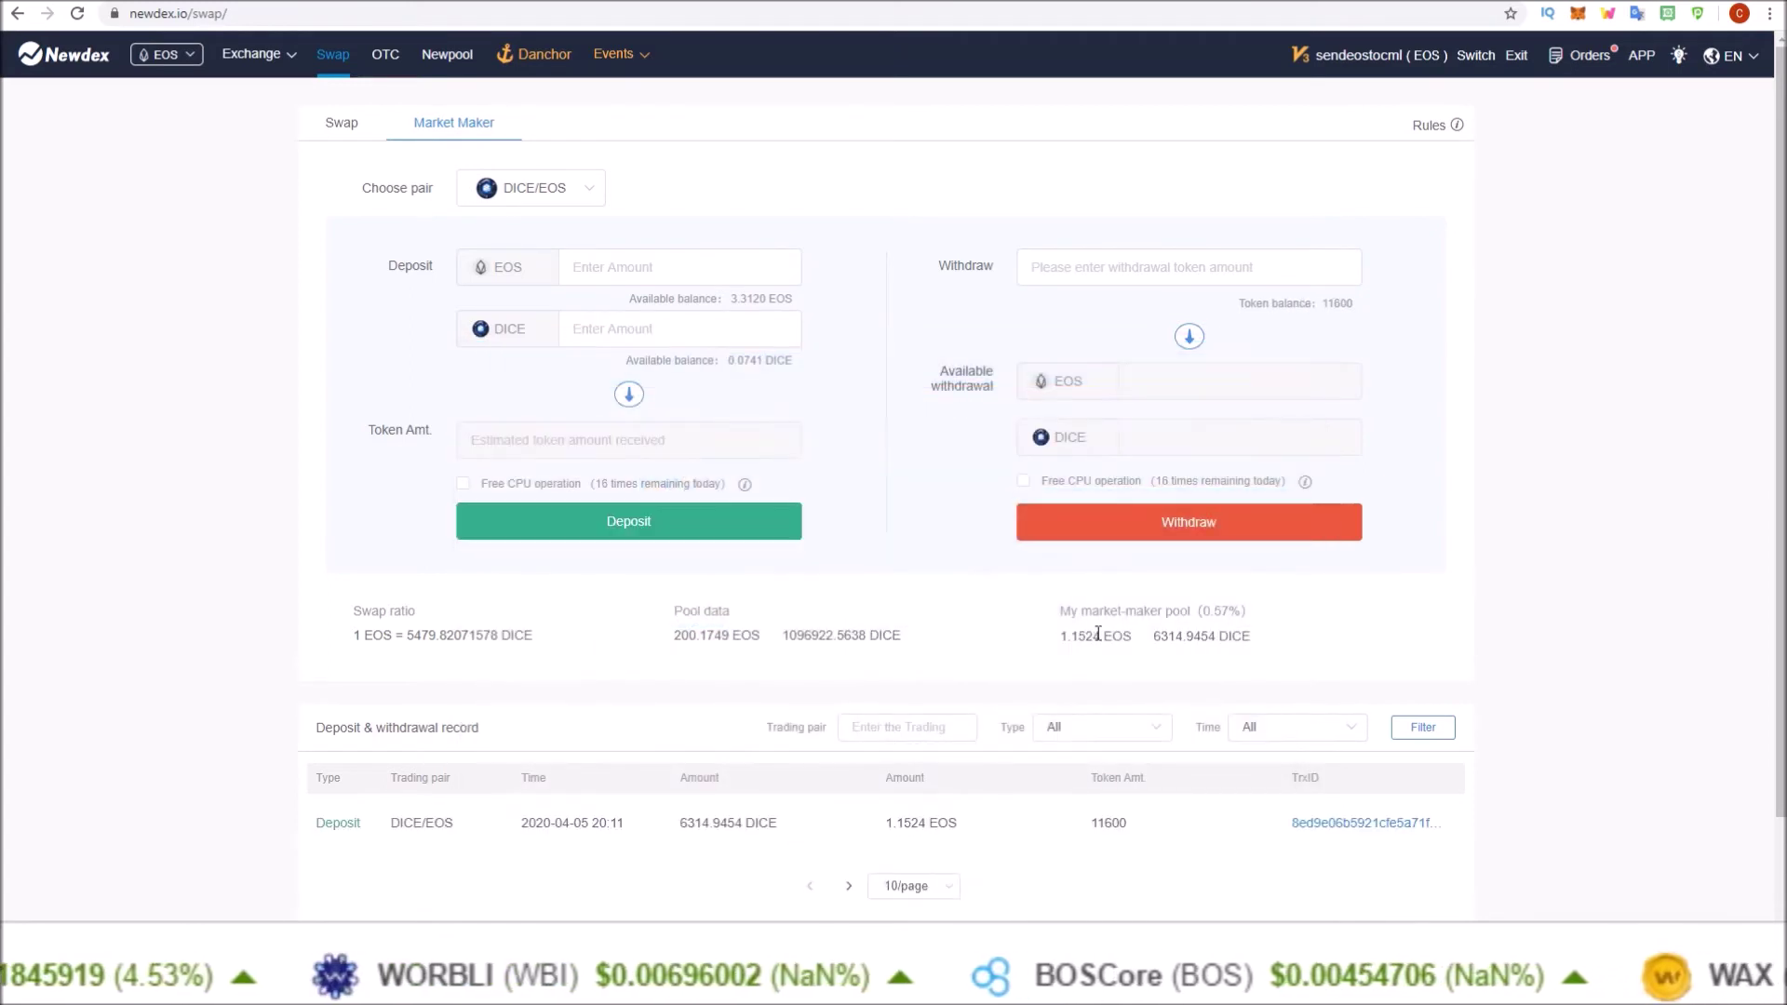
{"action": "left_click_drag", "start_coordinate": [1058, 639], "coordinate": [1250, 636]}
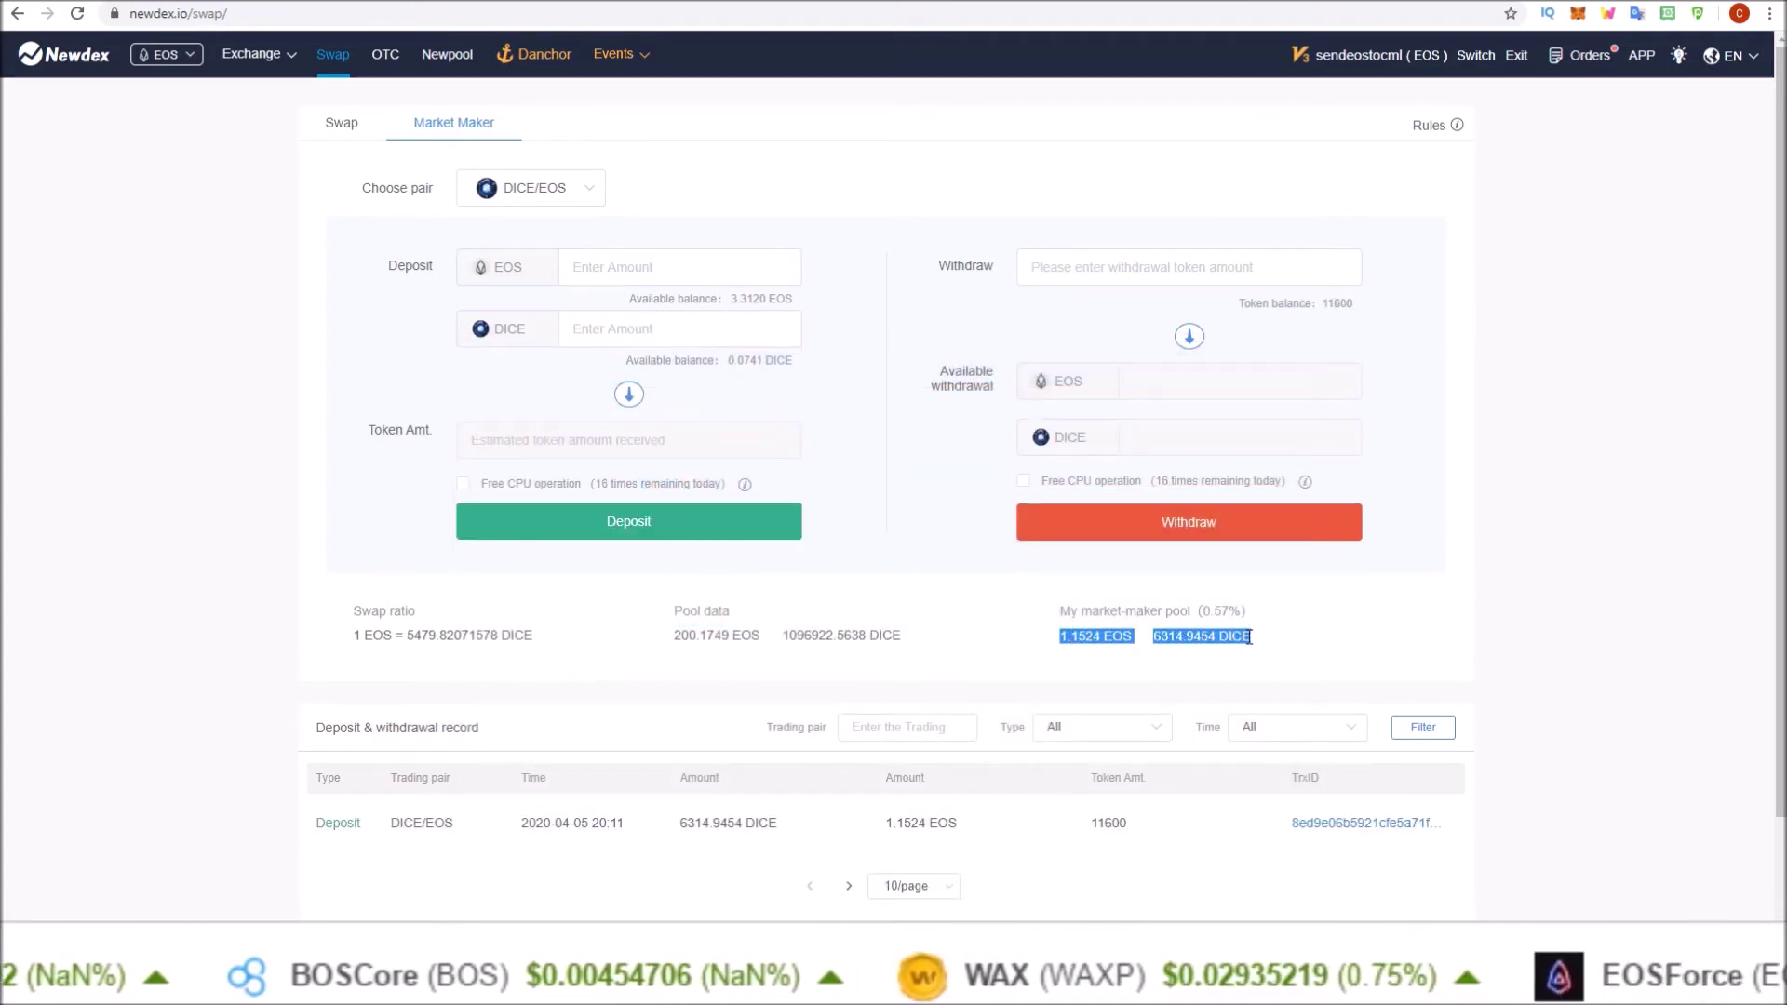
{"action": "left_click", "coordinate": [978, 633]}
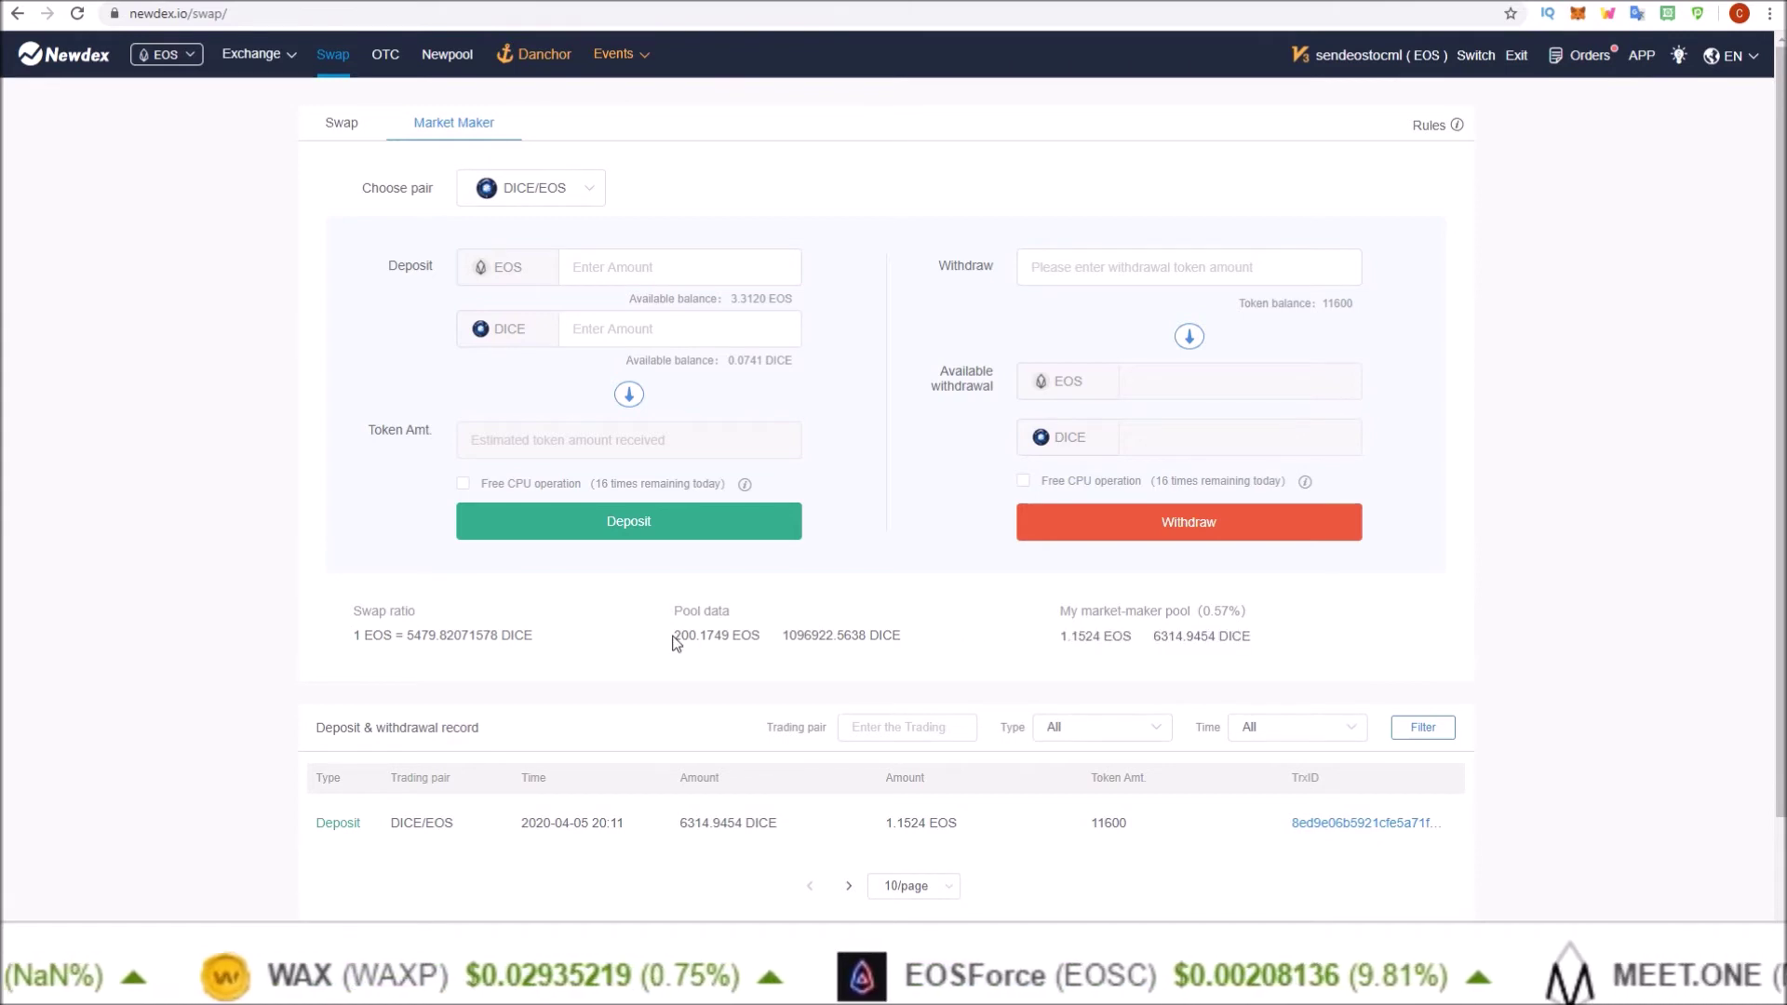
{"action": "left_click_drag", "start_coordinate": [675, 637], "coordinate": [899, 634]}
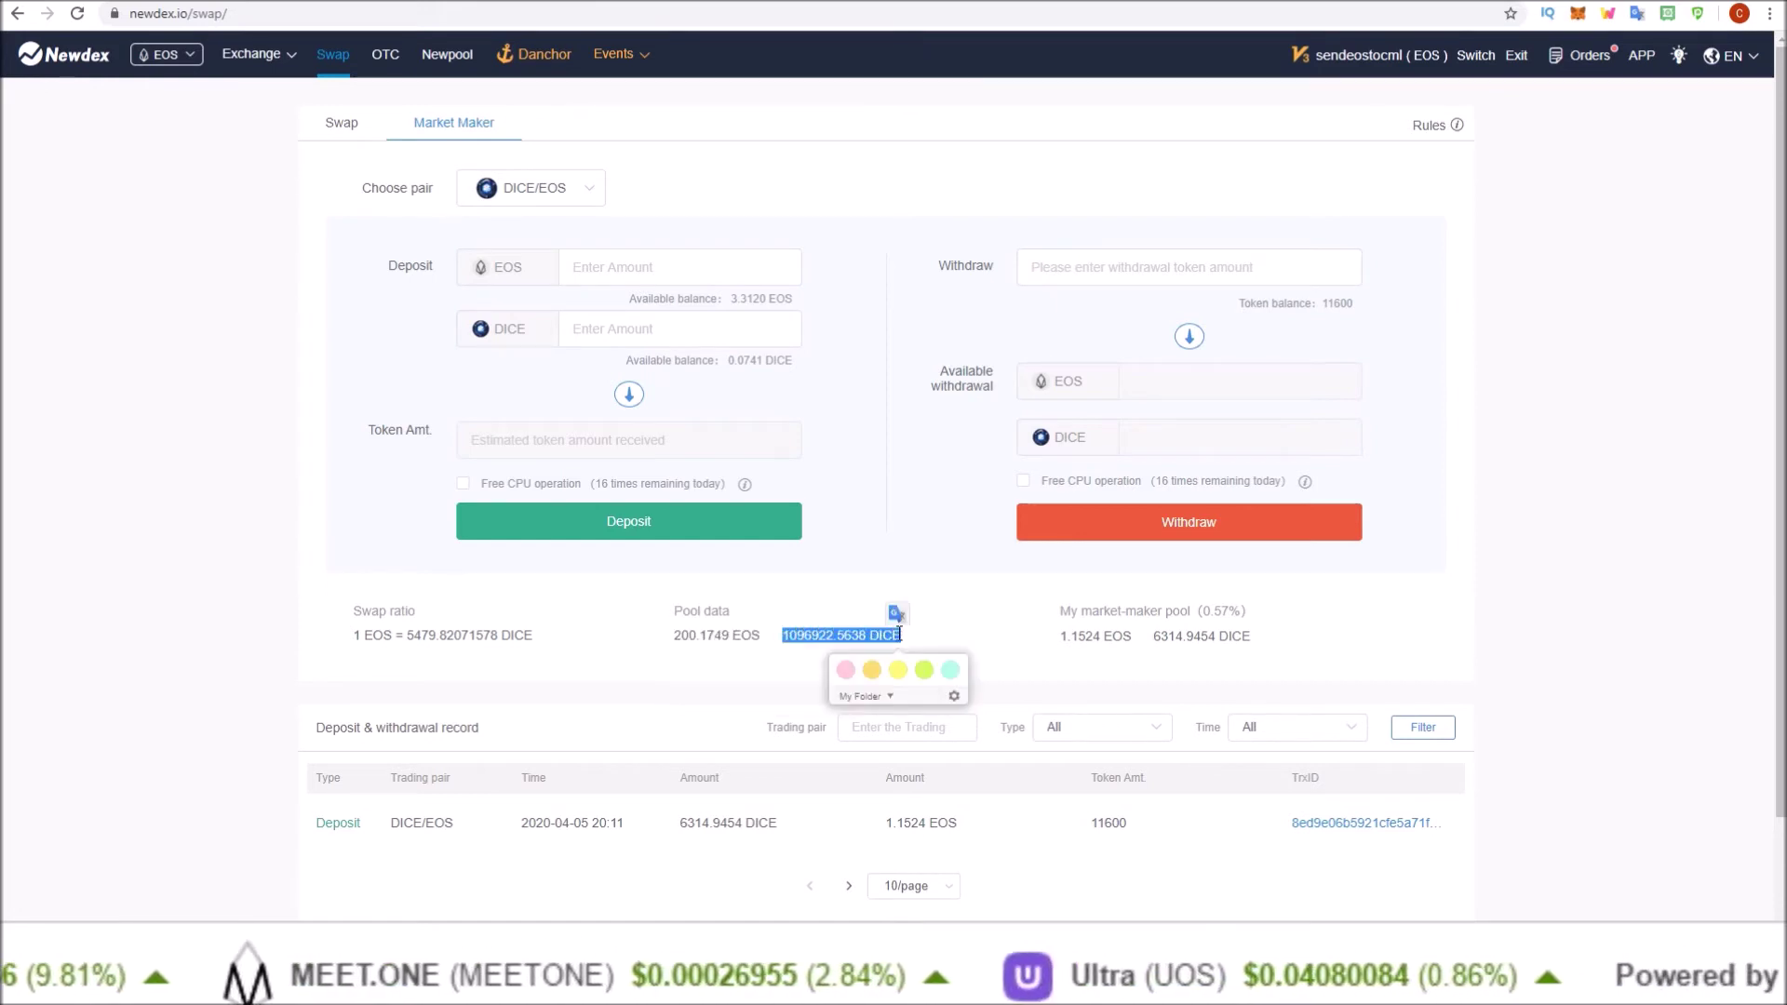
{"action": "left_click", "coordinate": [1204, 611]}
{"action": "left_click_drag", "start_coordinate": [1204, 610], "coordinate": [1242, 610]}
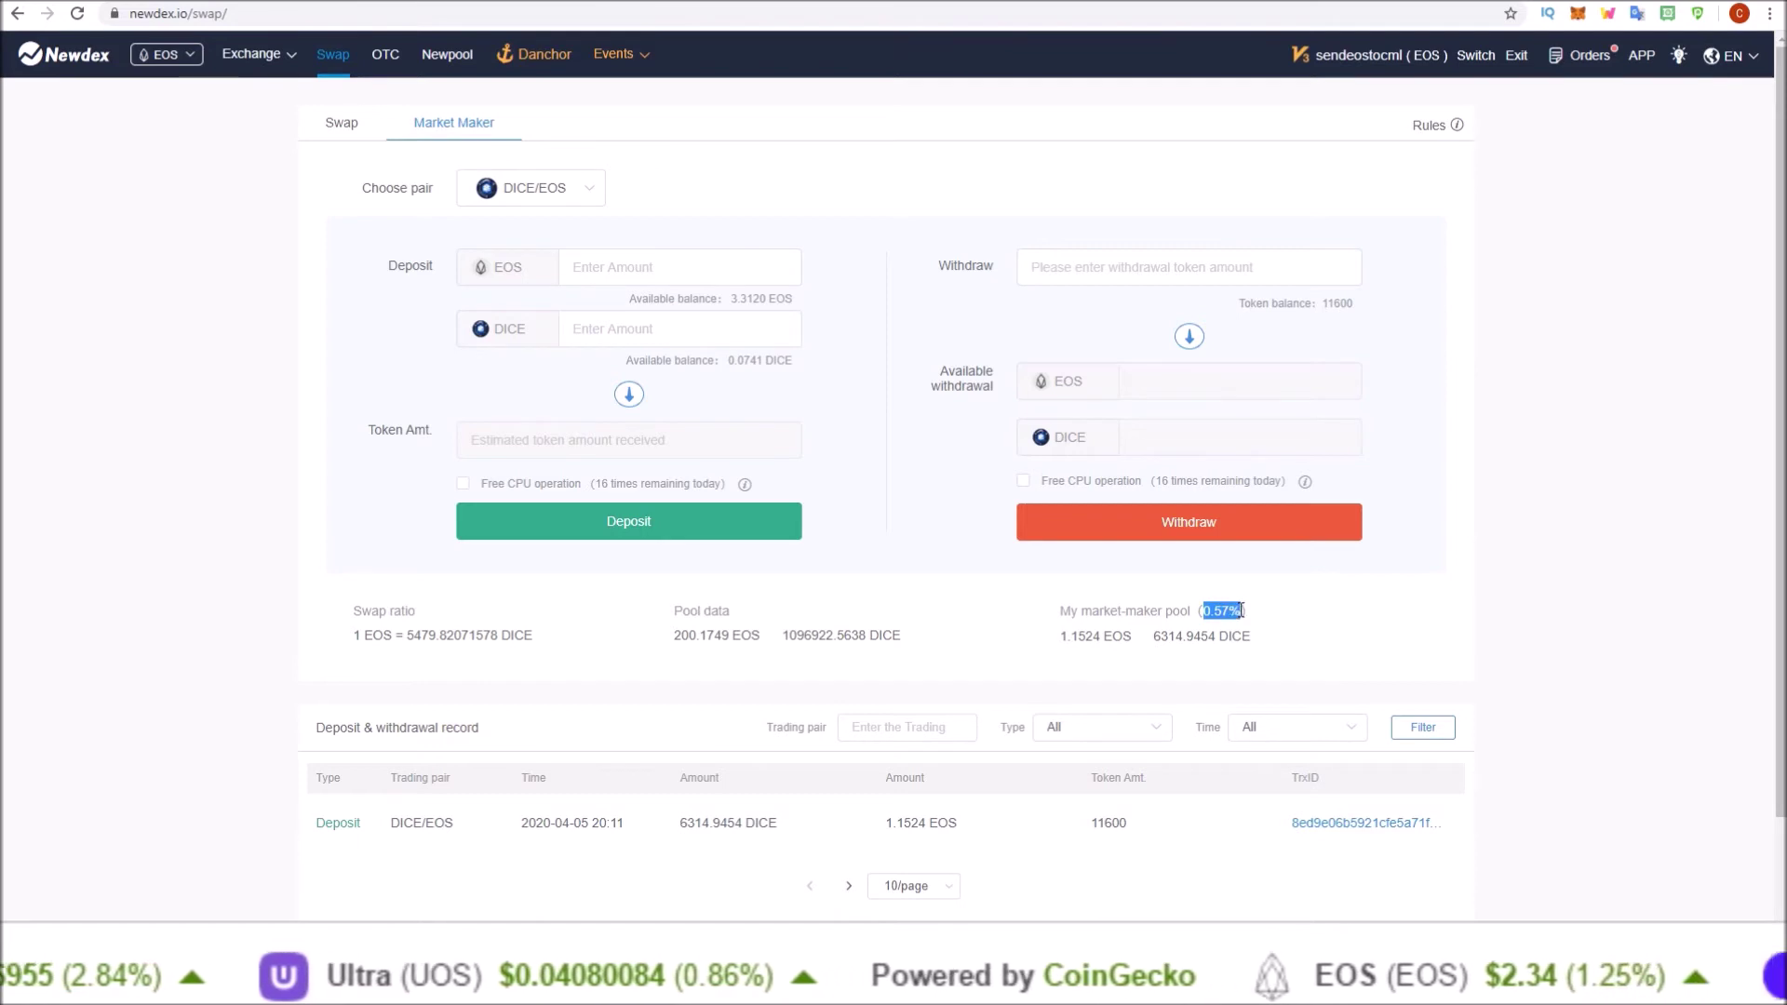
{"action": "left_click", "coordinate": [1247, 610]}
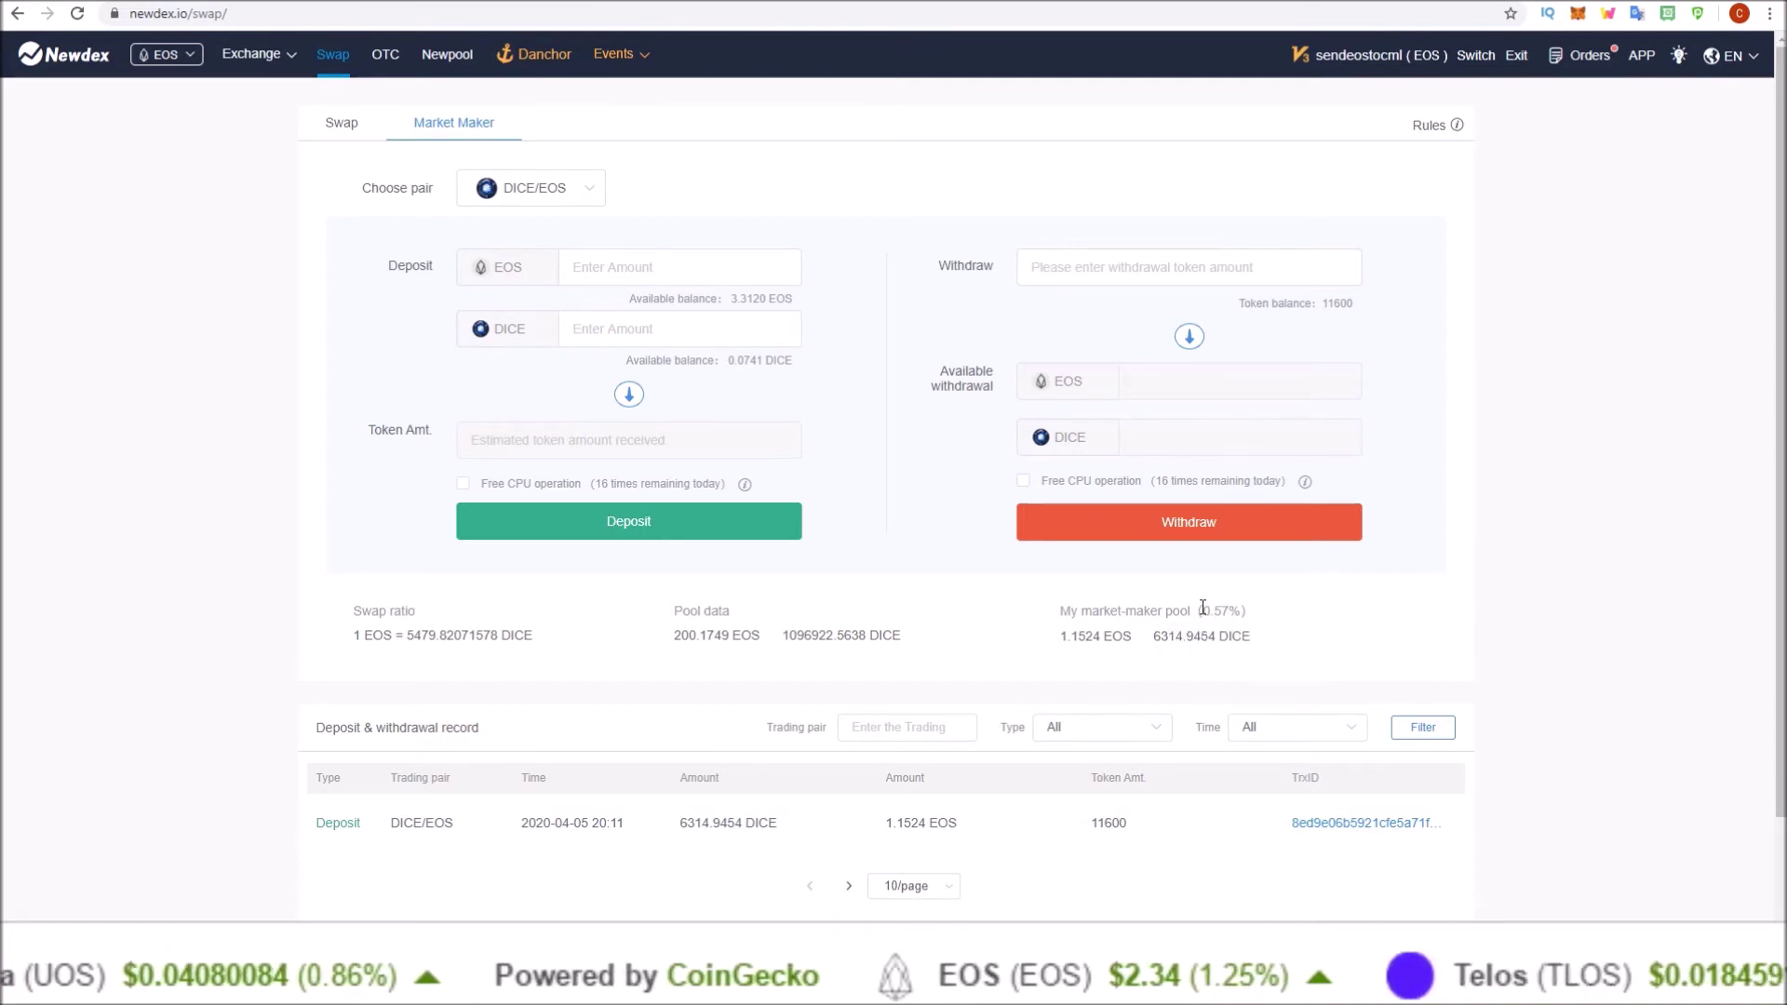
{"action": "left_click_drag", "start_coordinate": [1202, 611], "coordinate": [1239, 607]}
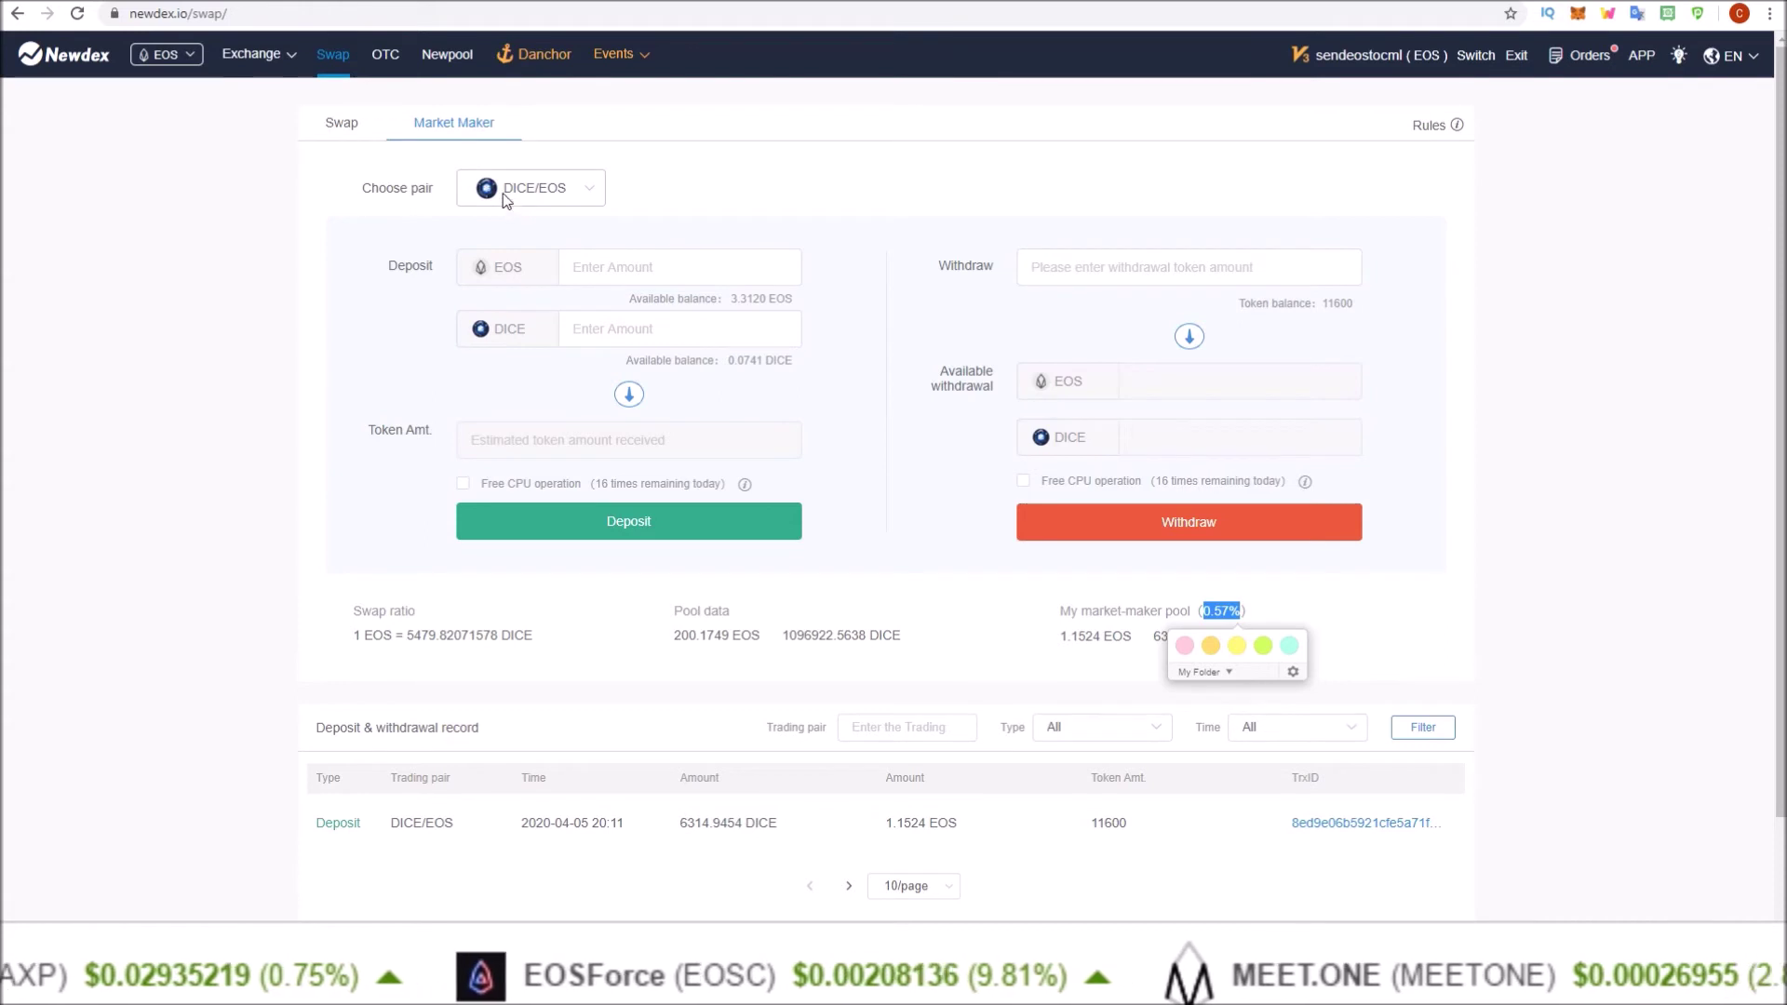
{"action": "left_click", "coordinate": [1380, 539]}
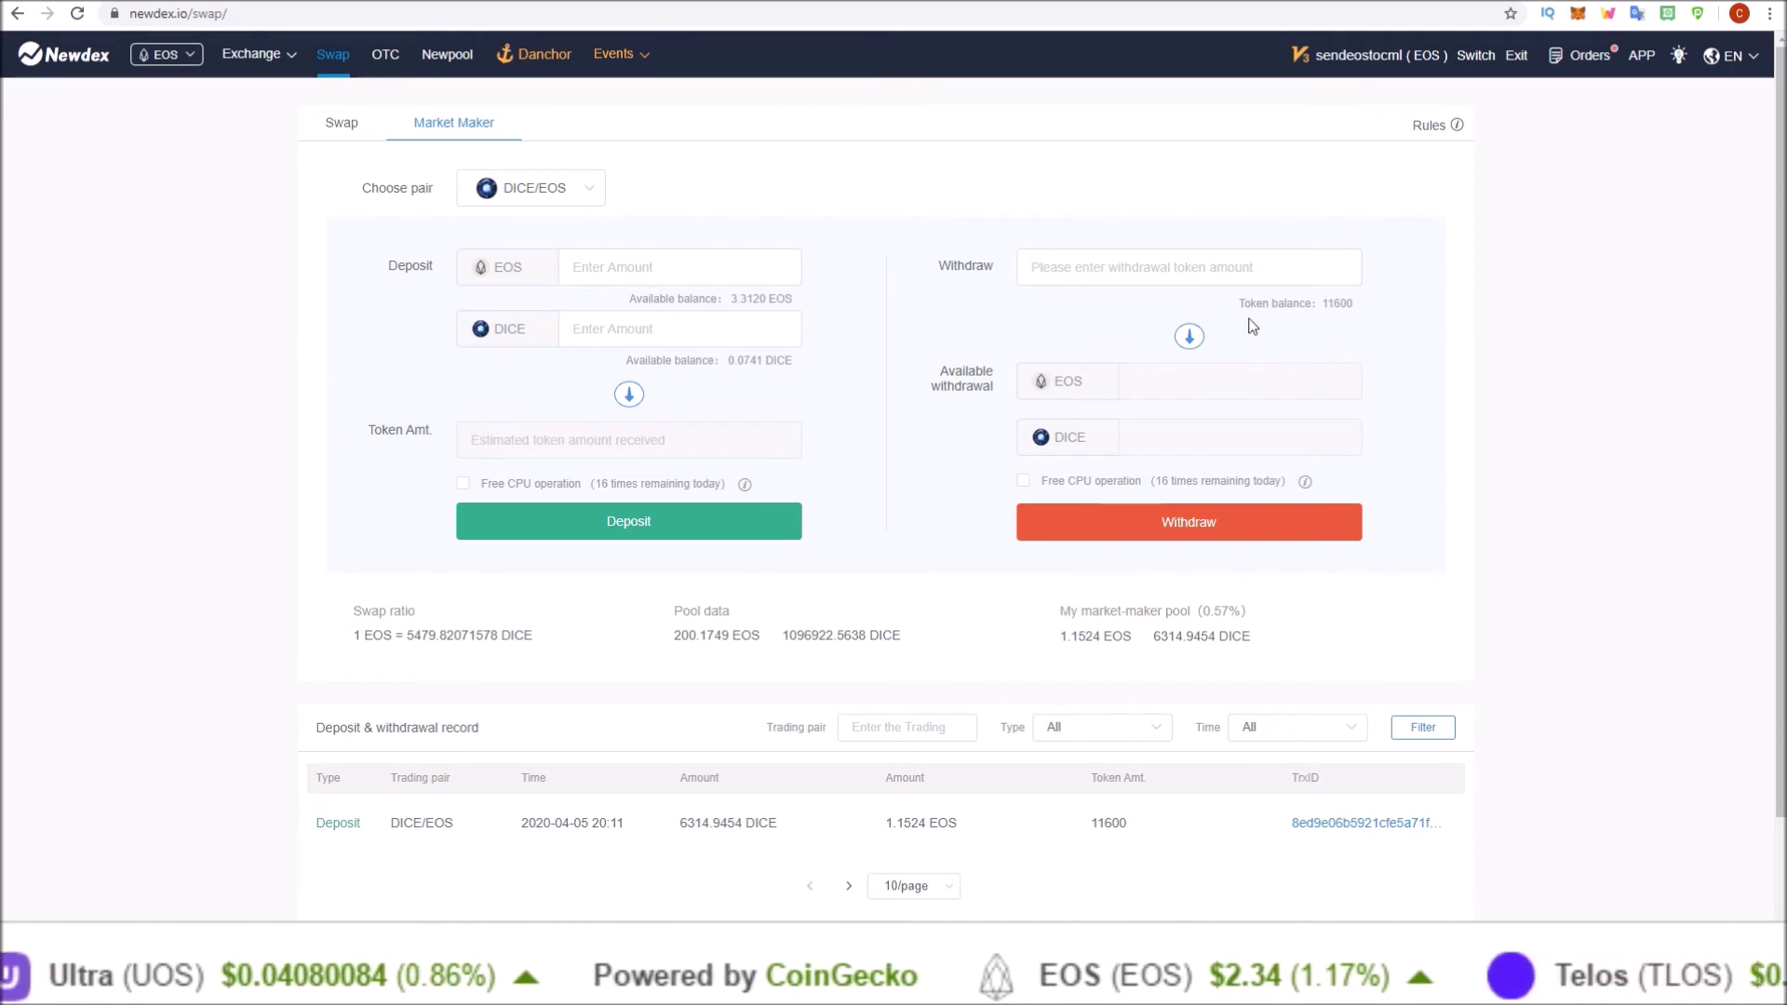
{"action": "left_click_drag", "start_coordinate": [1323, 304], "coordinate": [1354, 305]}
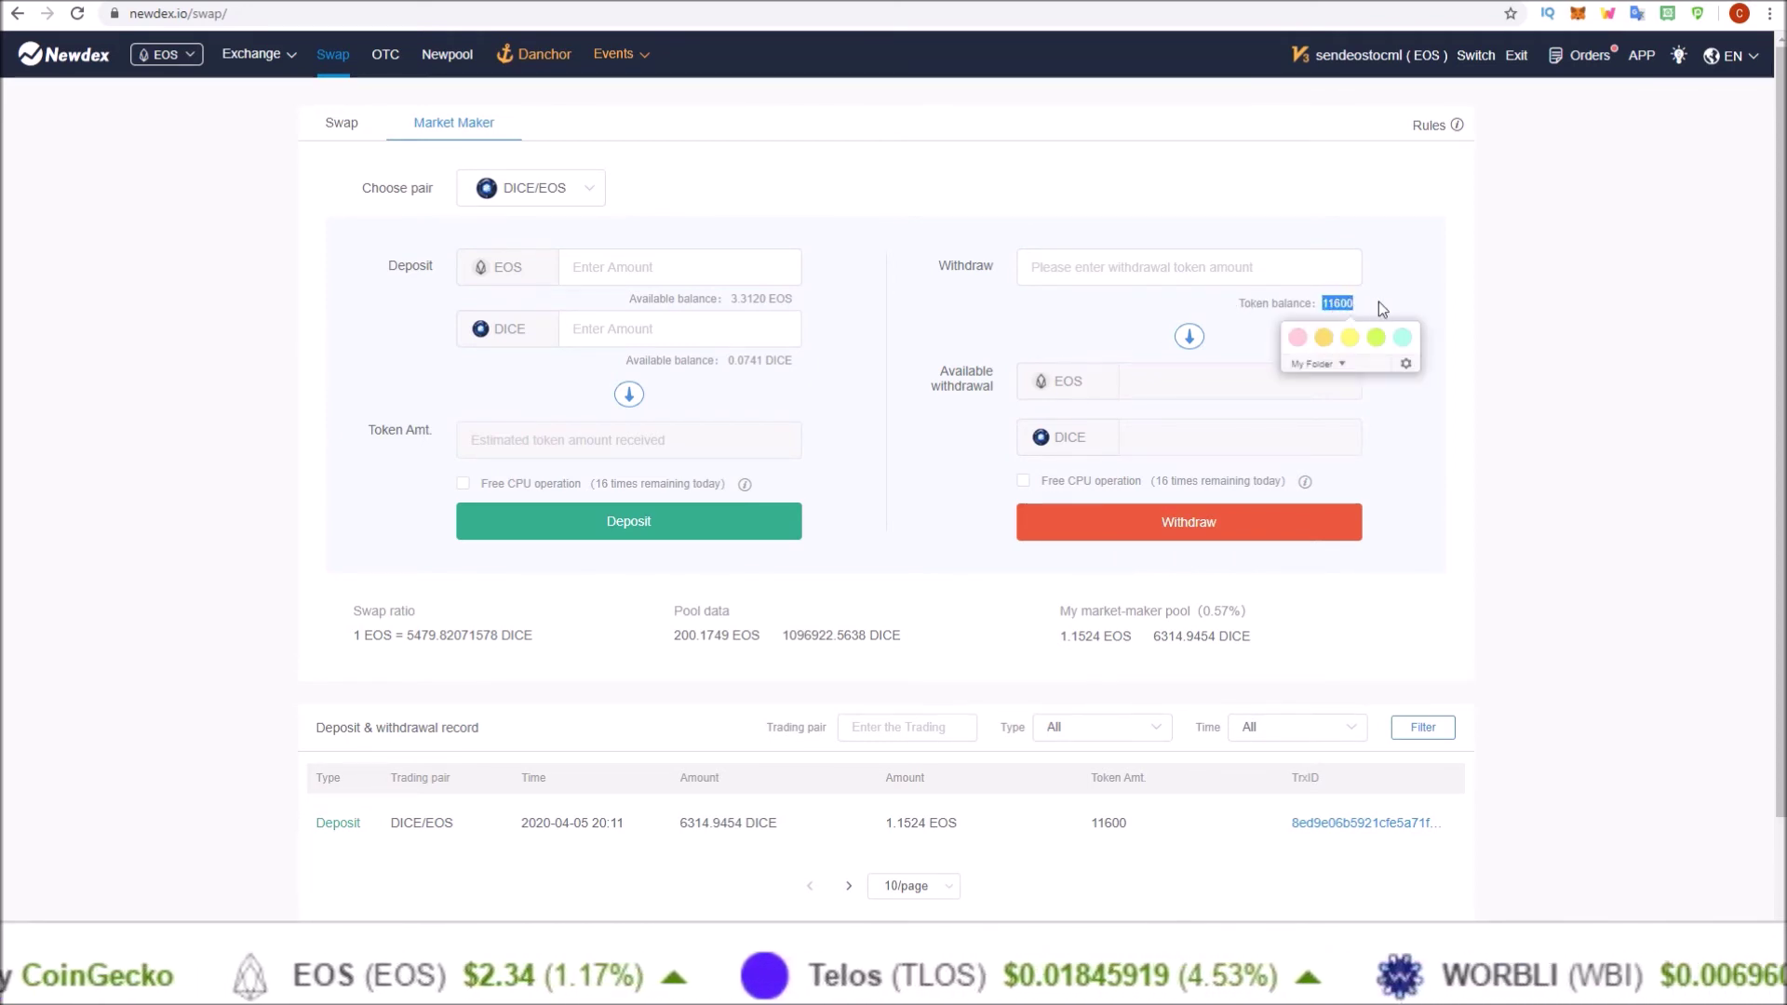
{"action": "left_click", "coordinate": [1384, 303]}
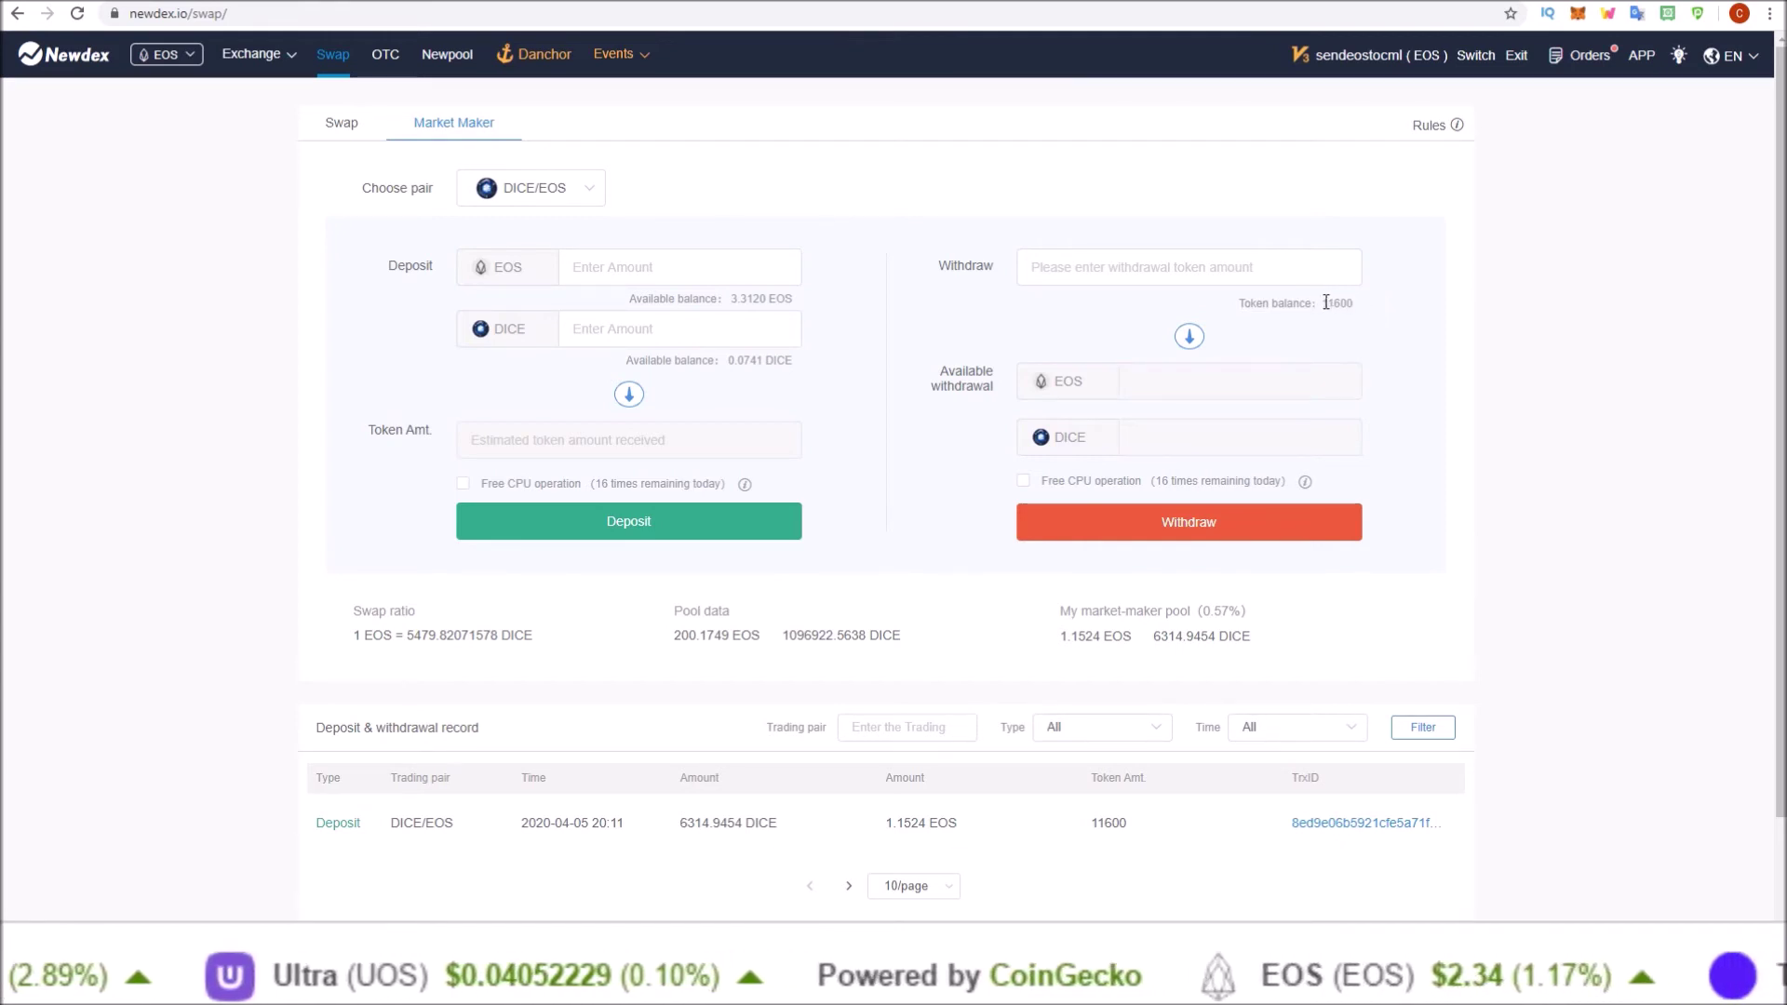
{"action": "left_click_drag", "start_coordinate": [1322, 303], "coordinate": [1359, 303]}
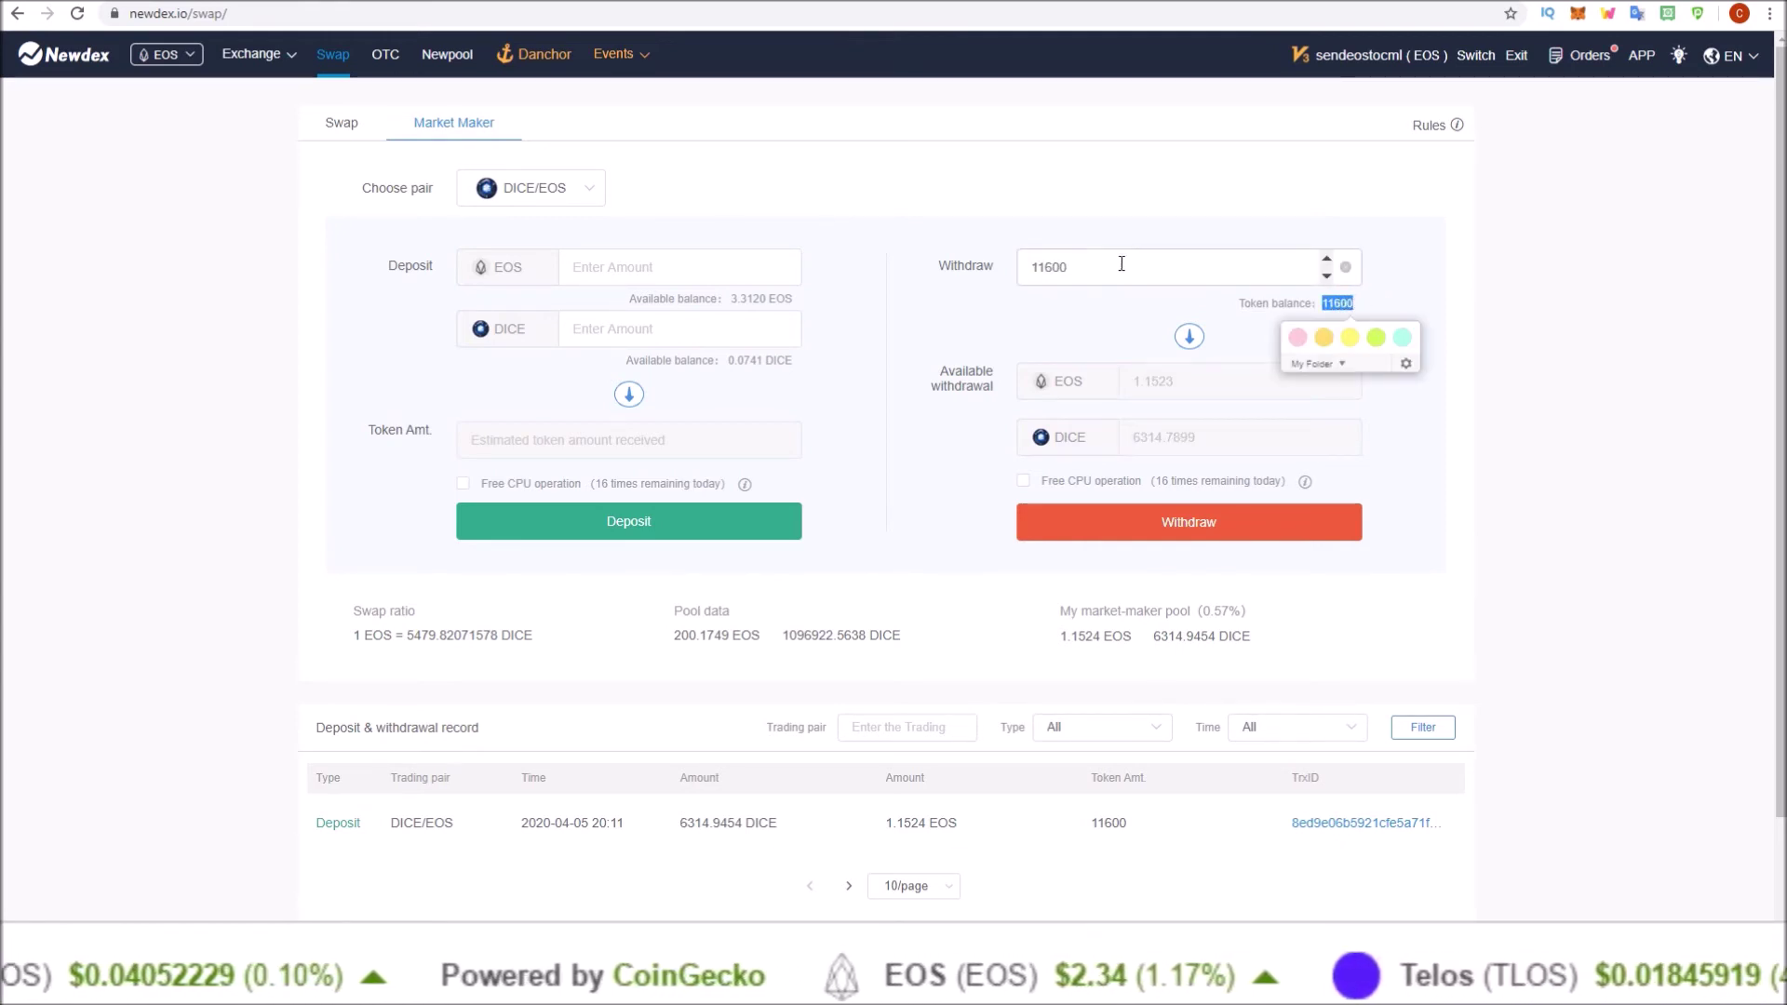
- Review the EOS and DICE pool holdings and enter 5000 as the withdrawal amount
{"action": "left_click", "coordinate": [1664, 361]}
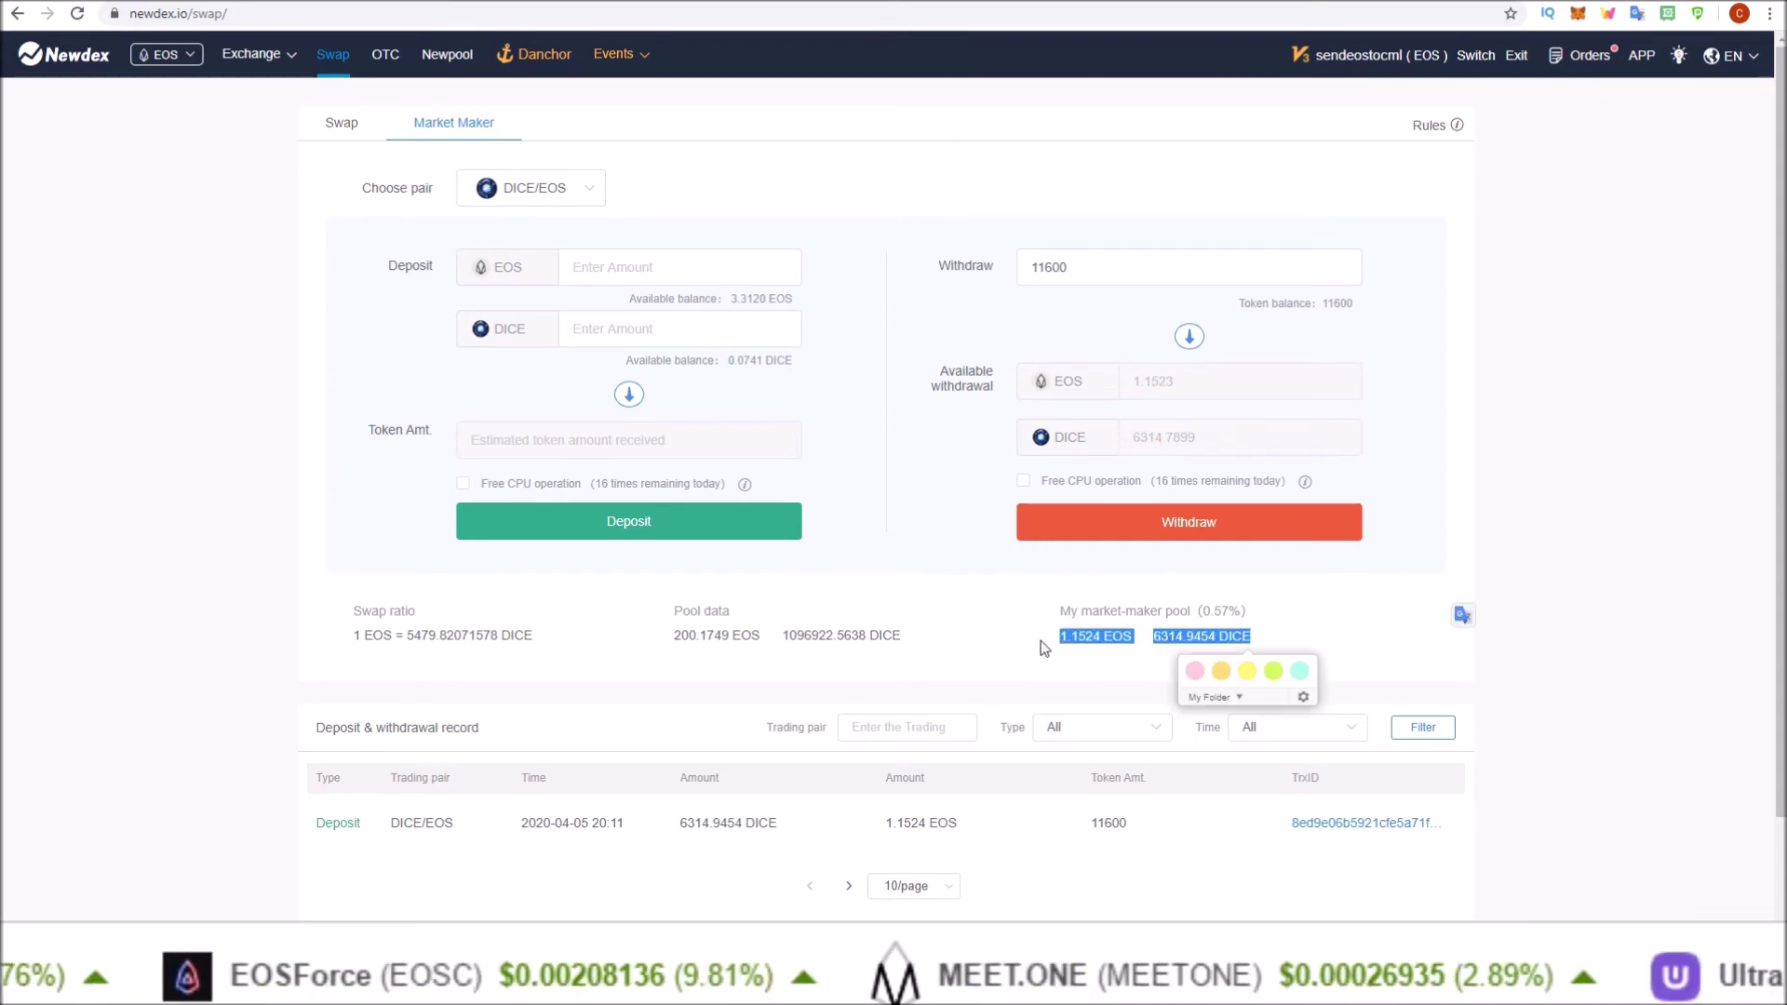
{"action": "left_click_drag", "start_coordinate": [1057, 635], "coordinate": [1252, 641]}
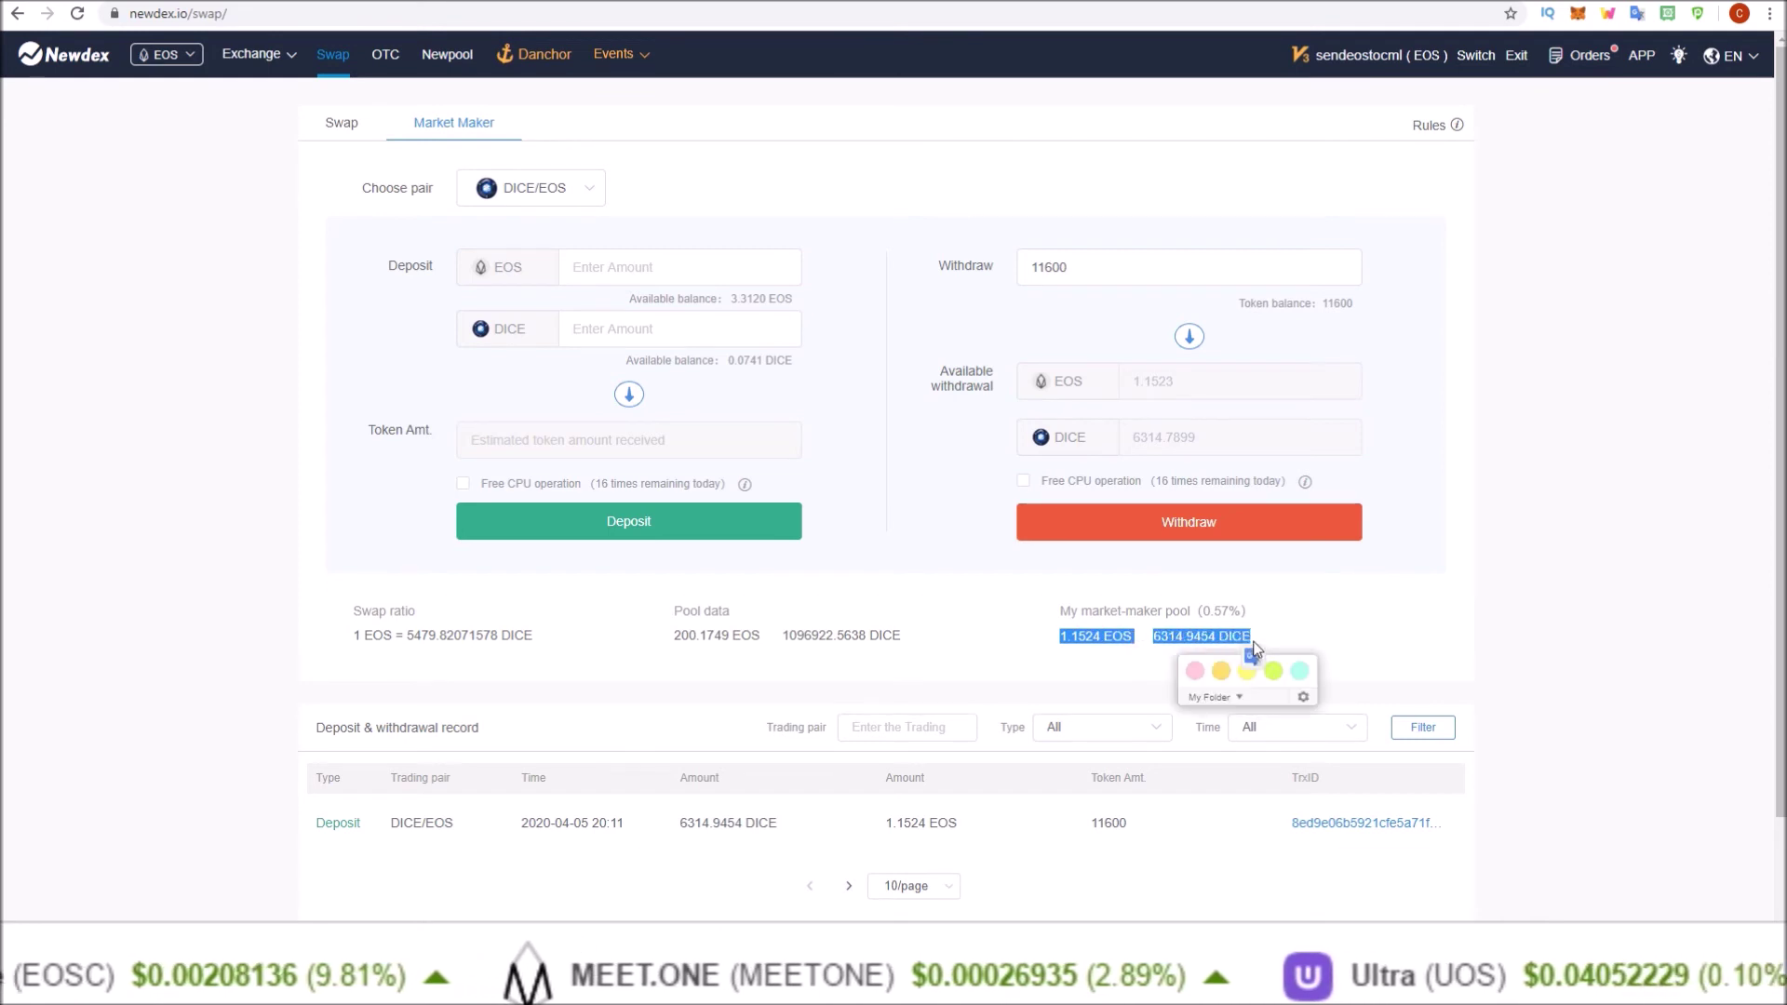
{"action": "left_click", "coordinate": [1320, 626]}
{"action": "double_click", "coordinate": [1072, 263]}
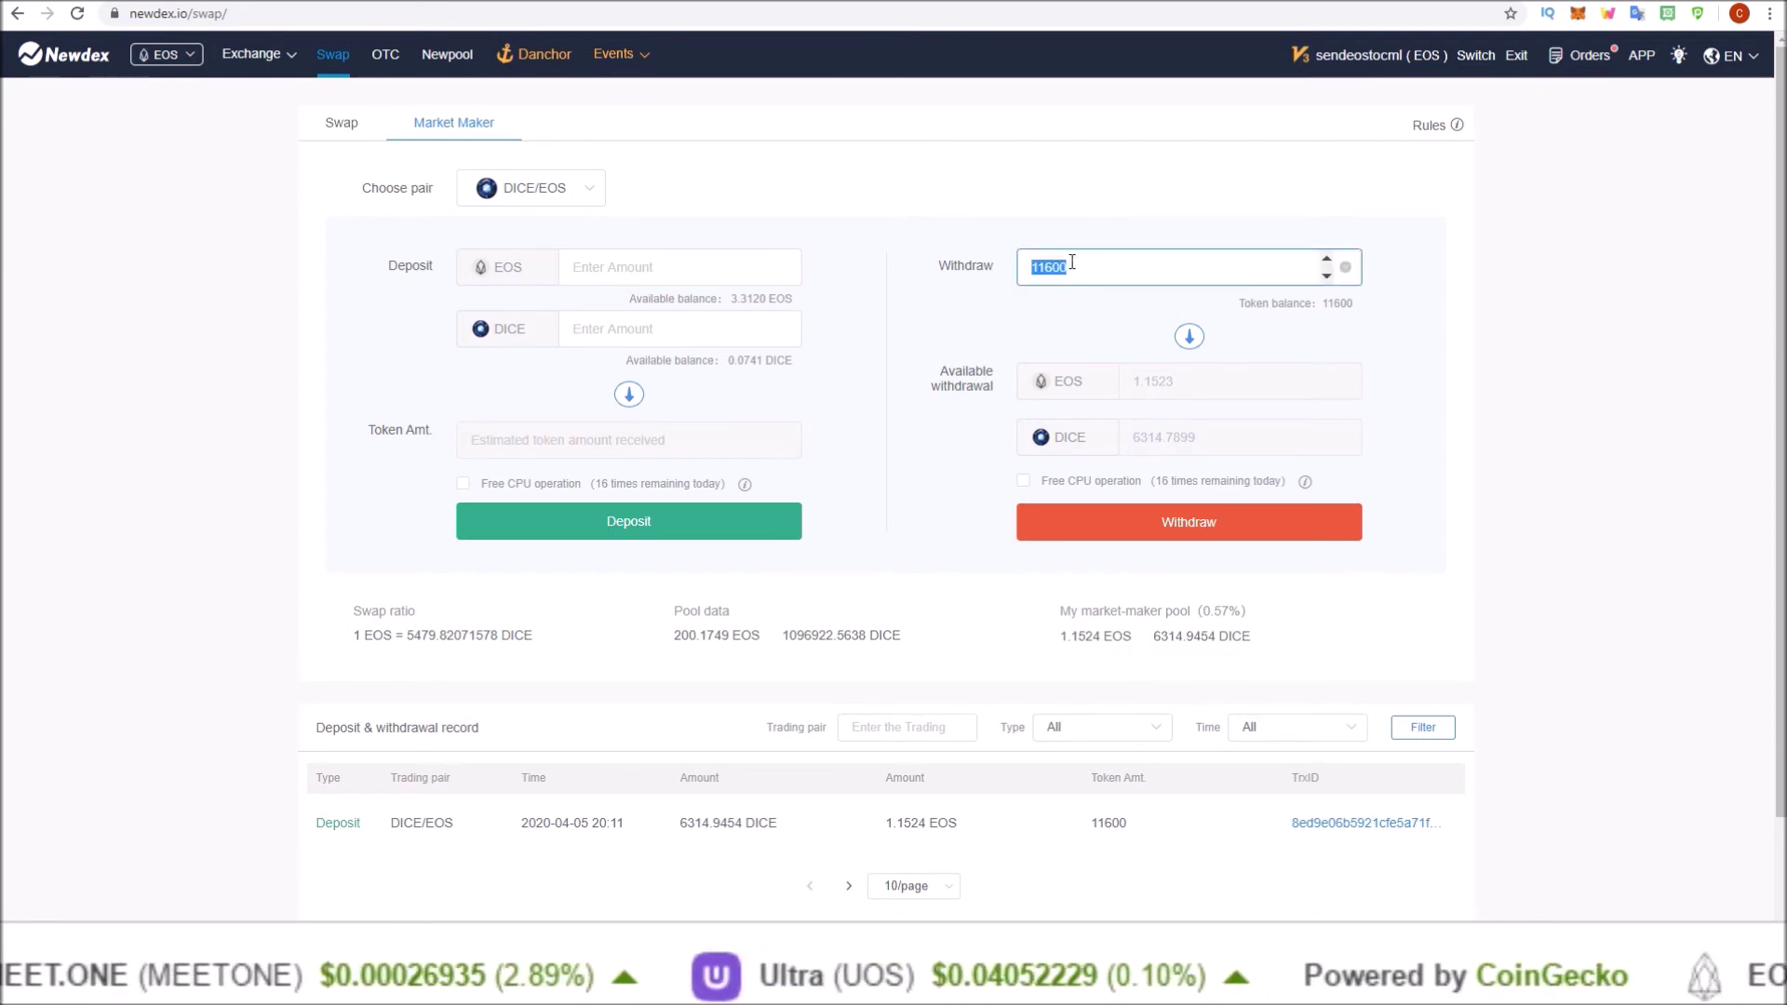
{"action": "type", "text": "50"}
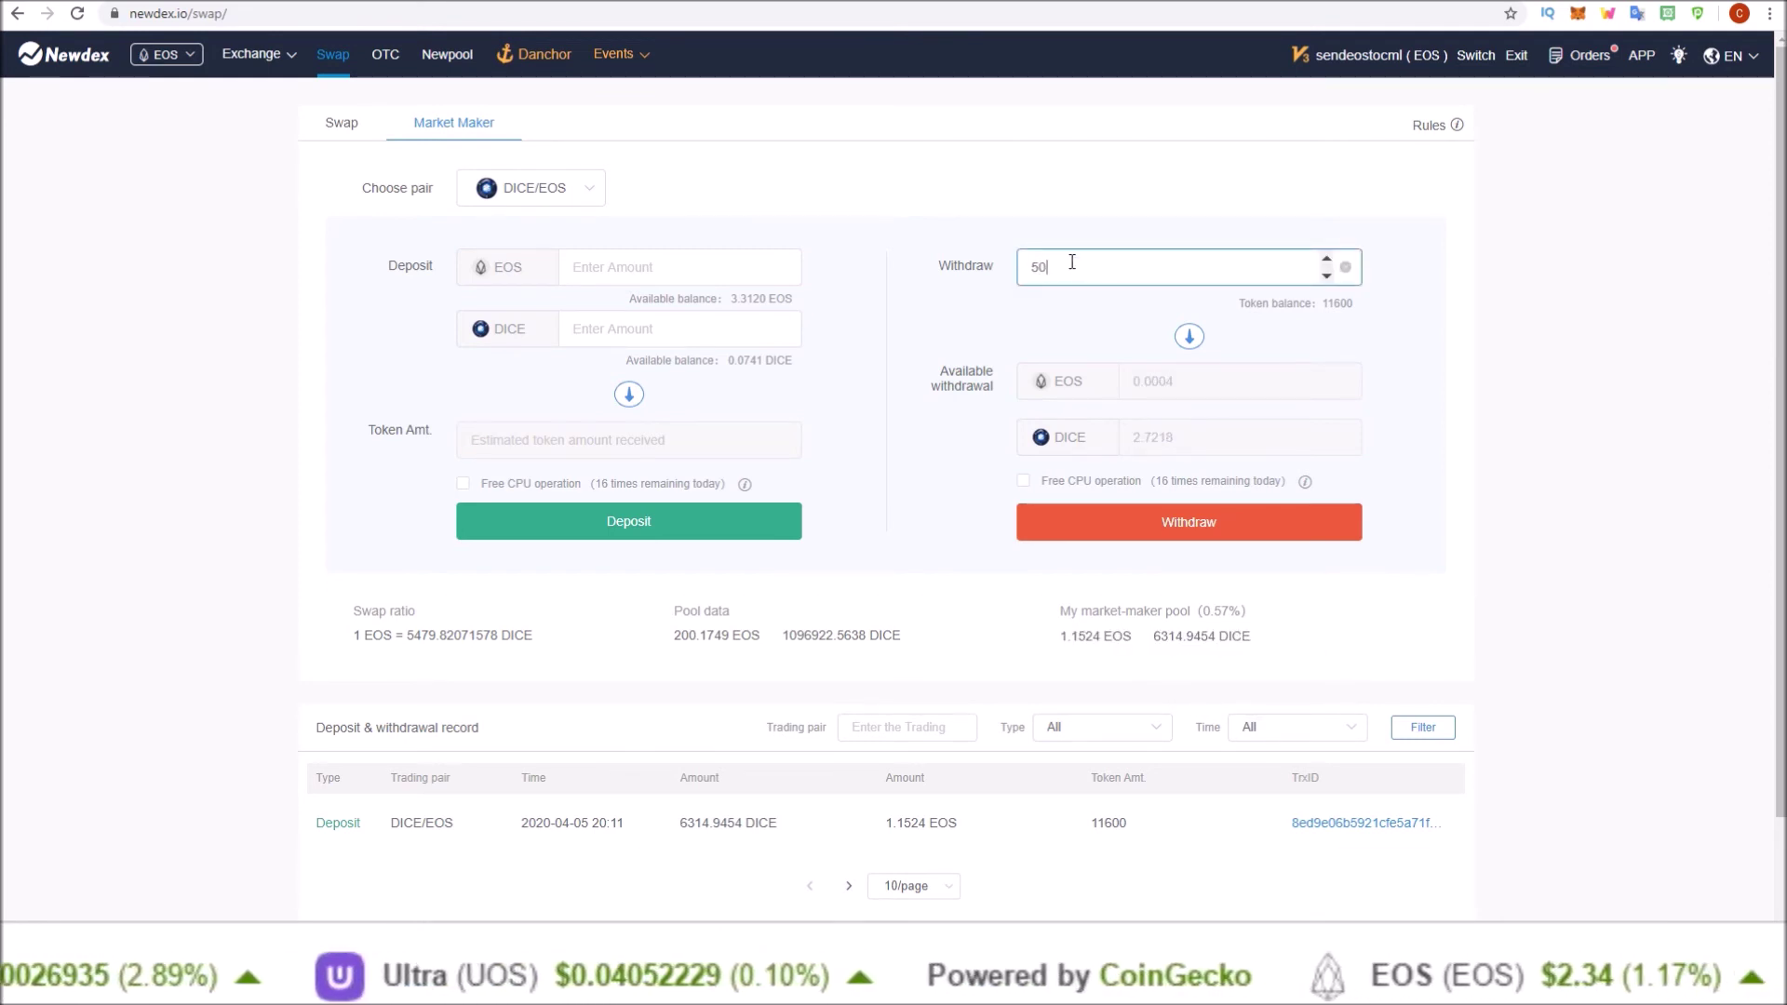
{"action": "type", "text": "00"}
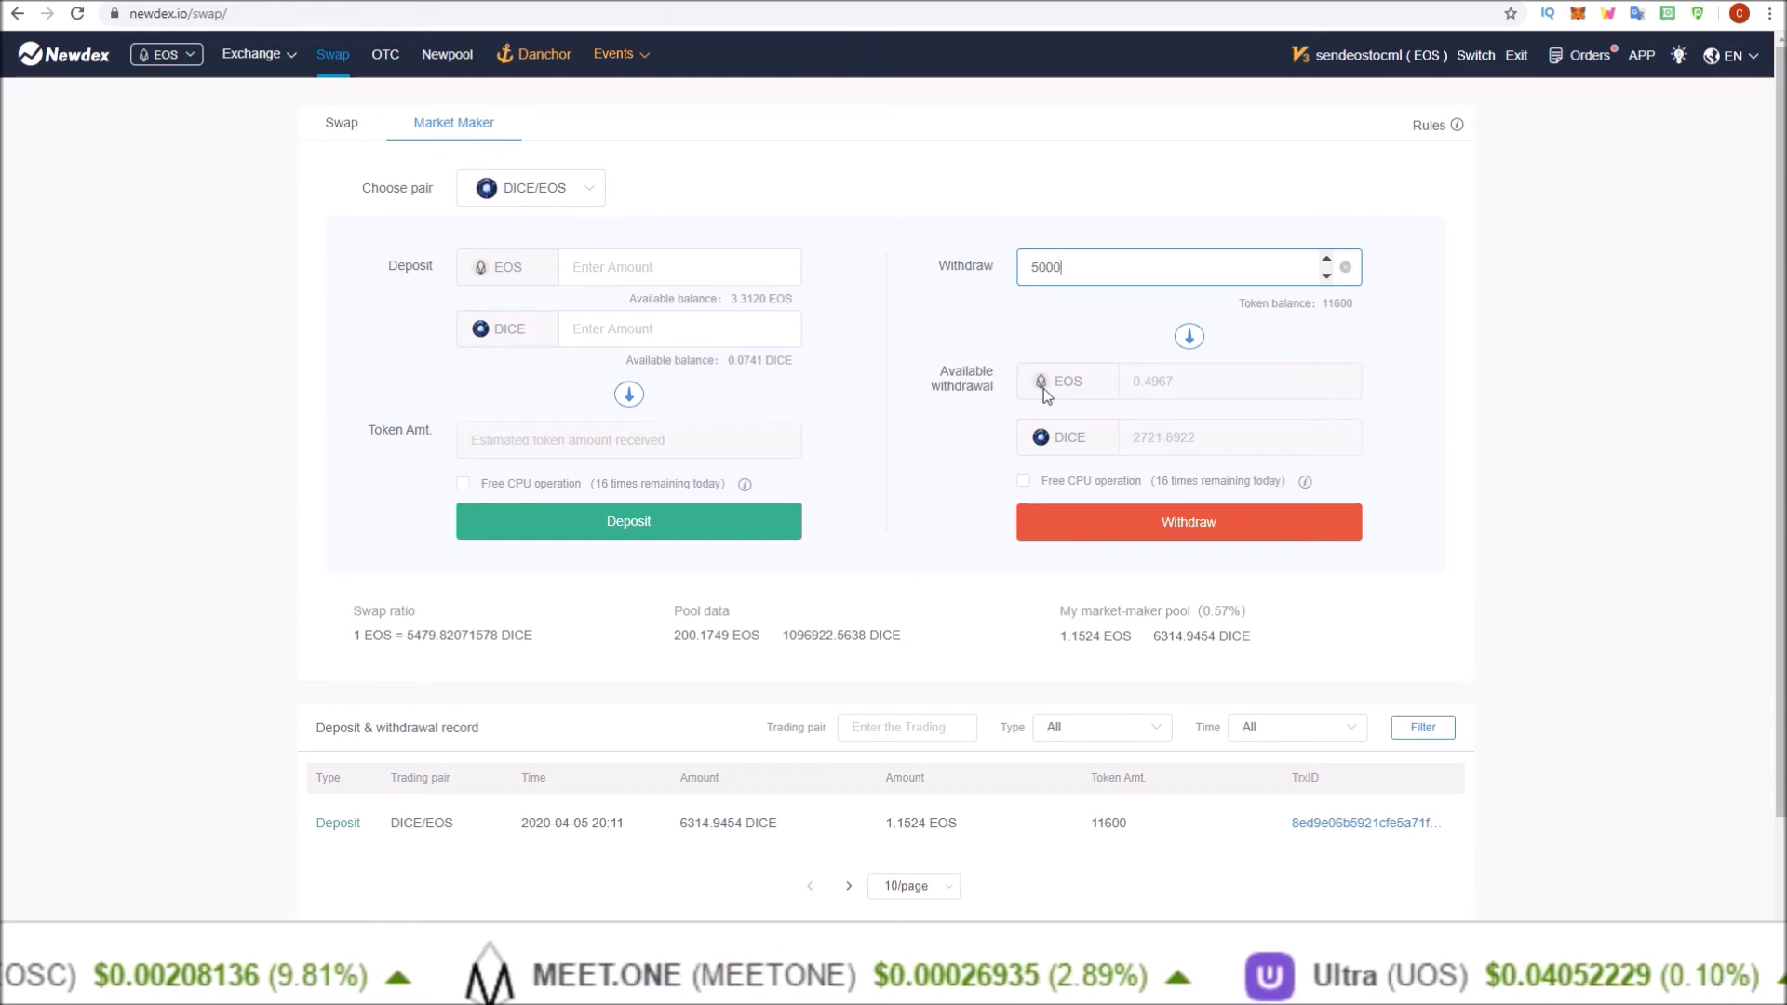
- Set BG as the swap payment token, then go back to the Market Maker form
{"action": "left_click", "coordinate": [344, 127]}
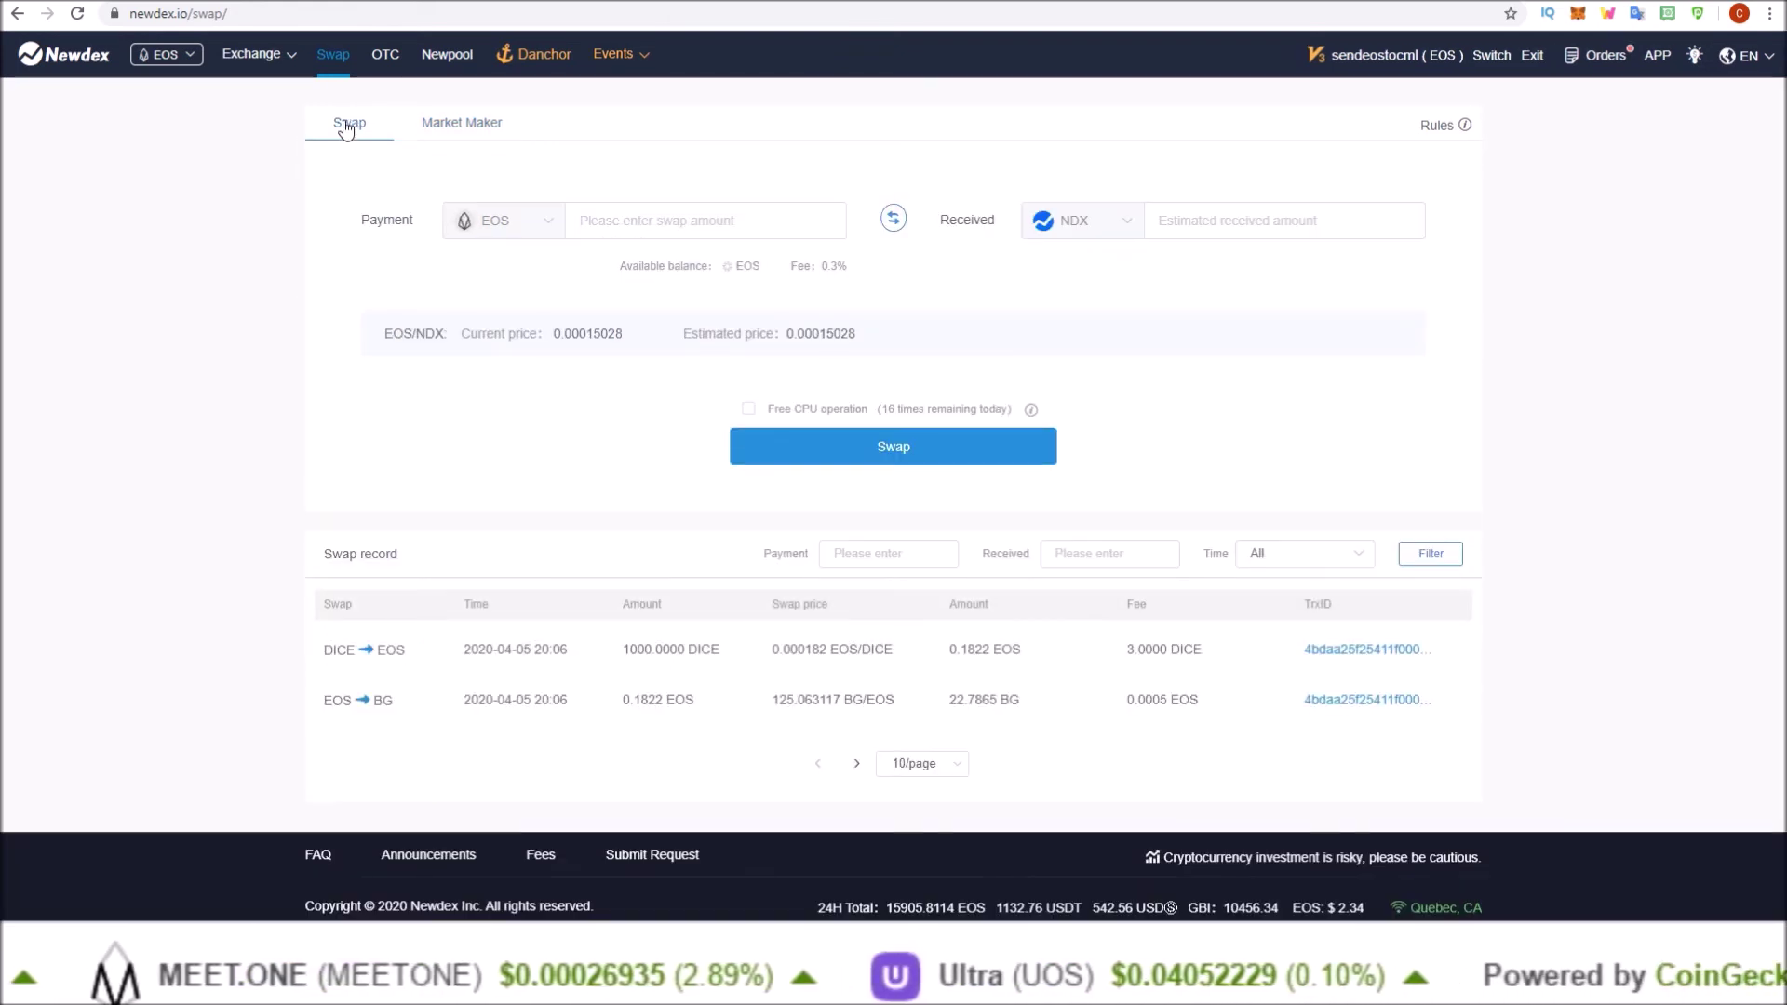
{"action": "left_click", "coordinate": [546, 230]}
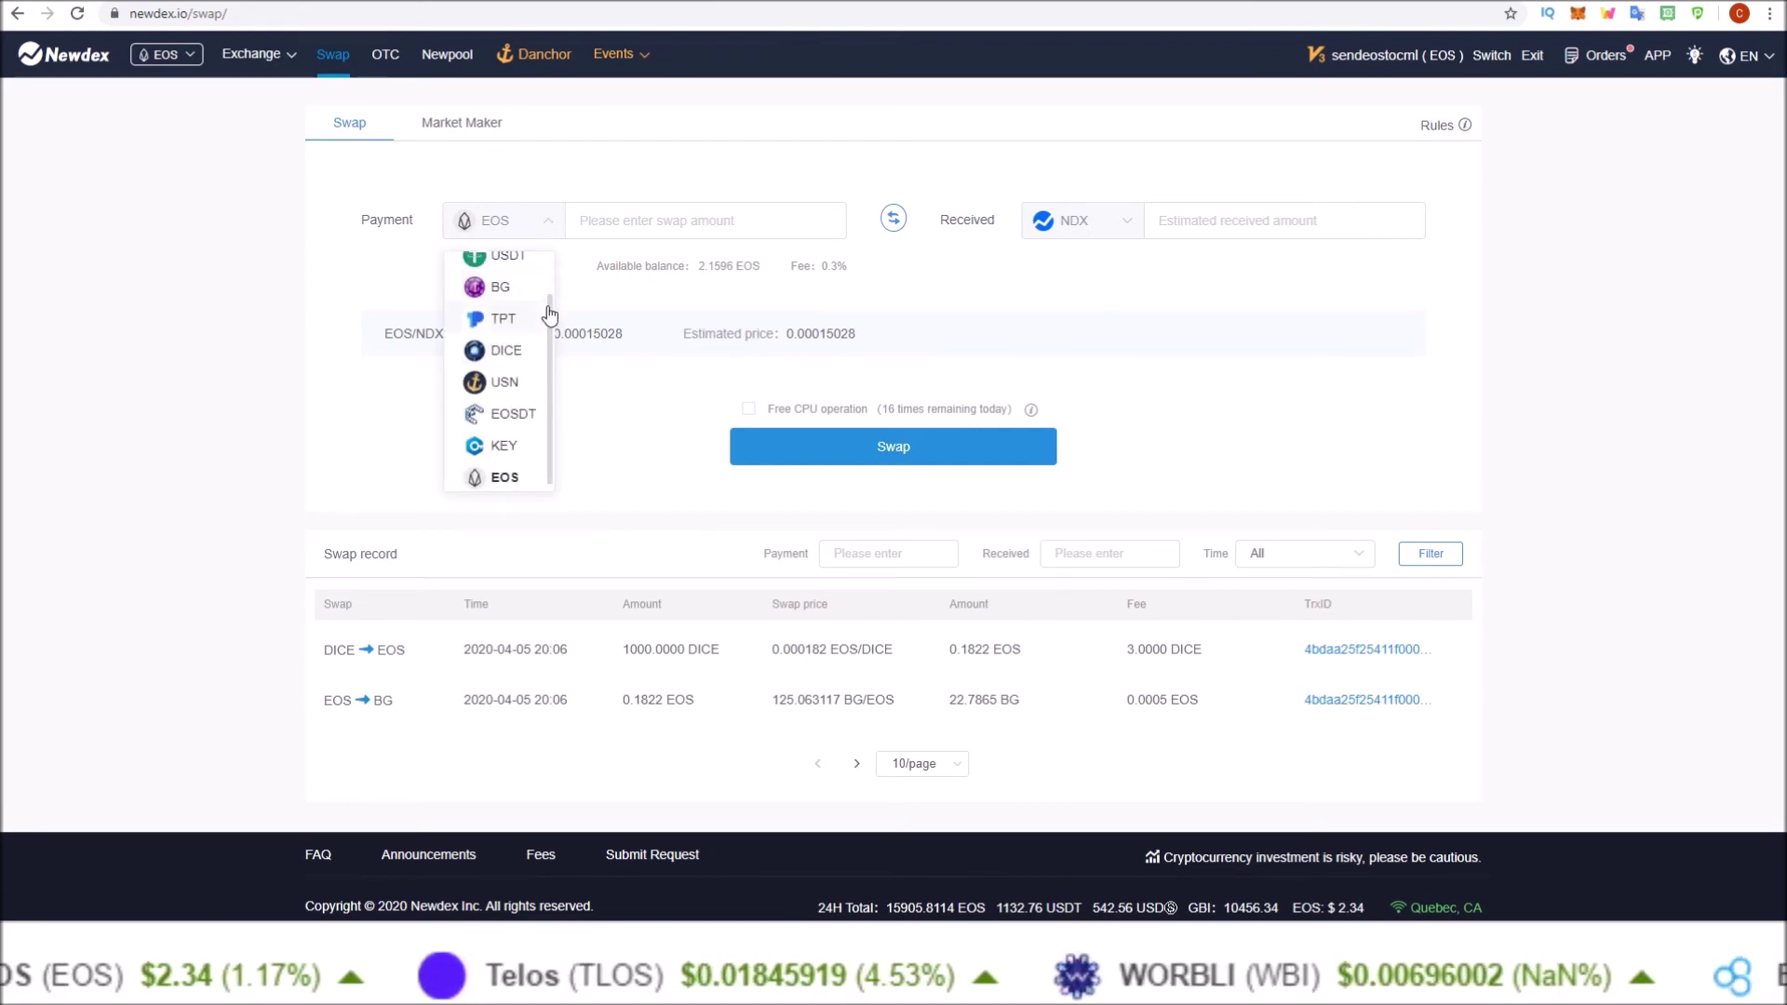
{"action": "left_click", "coordinate": [512, 292]}
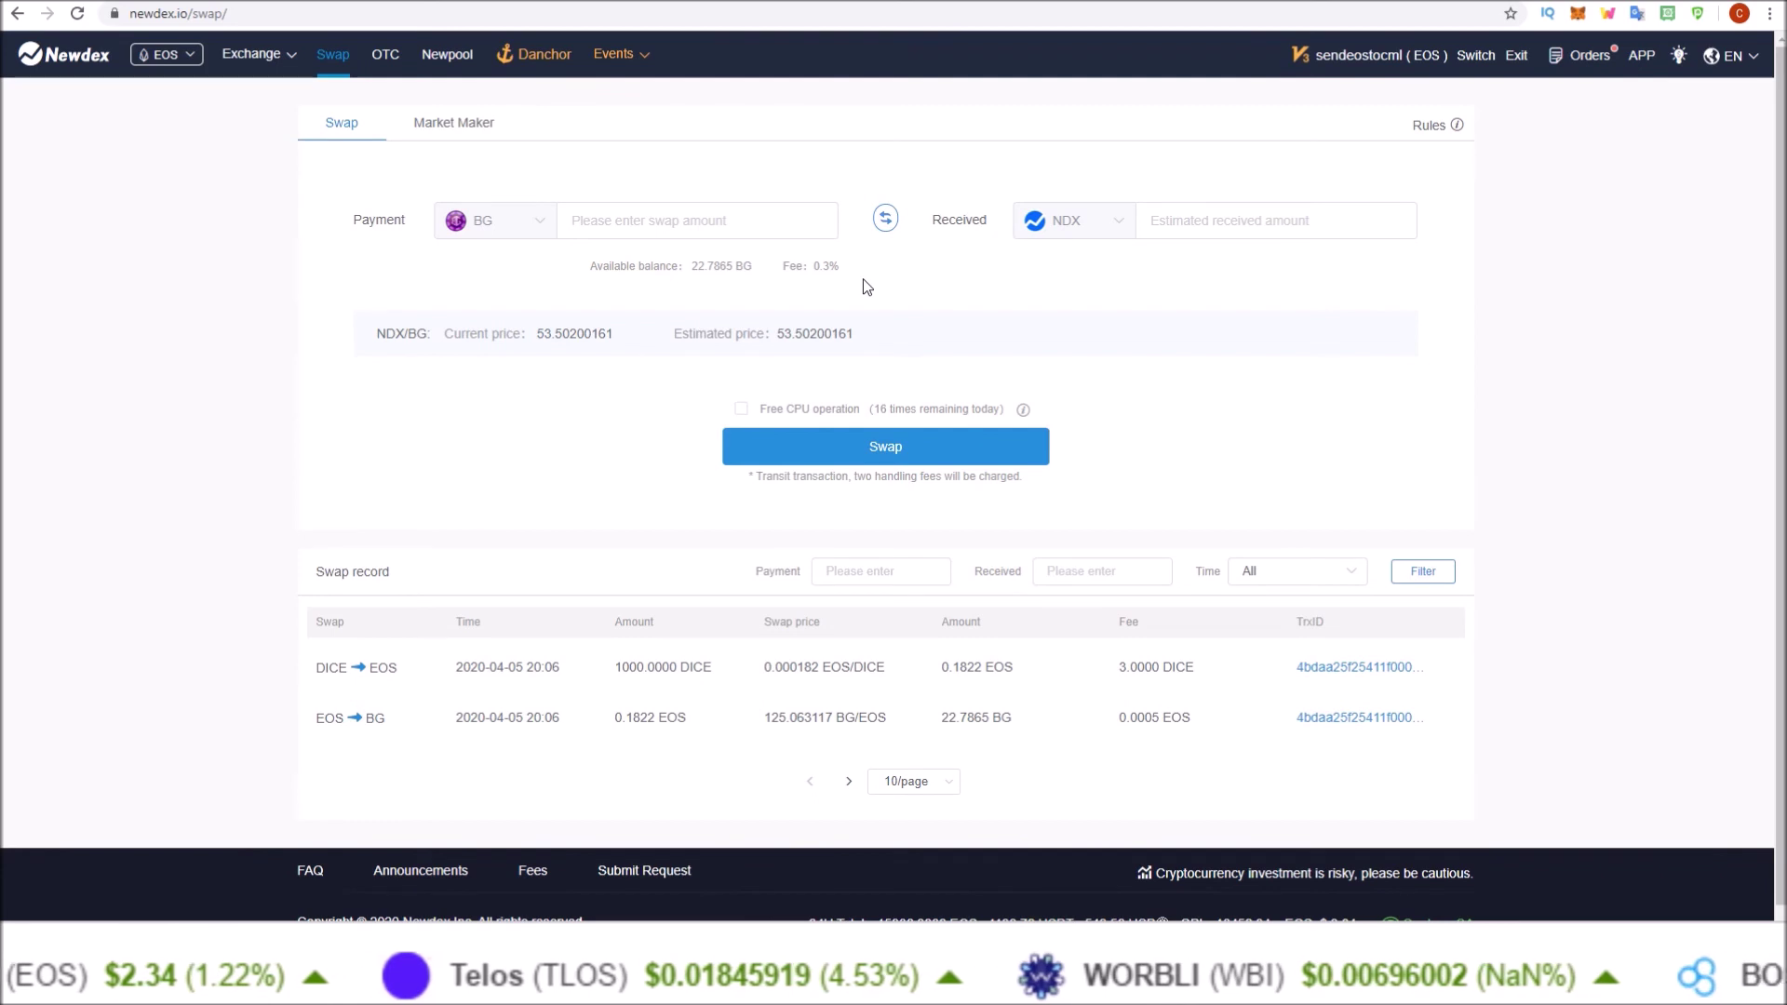
{"action": "left_click", "coordinate": [436, 137]}
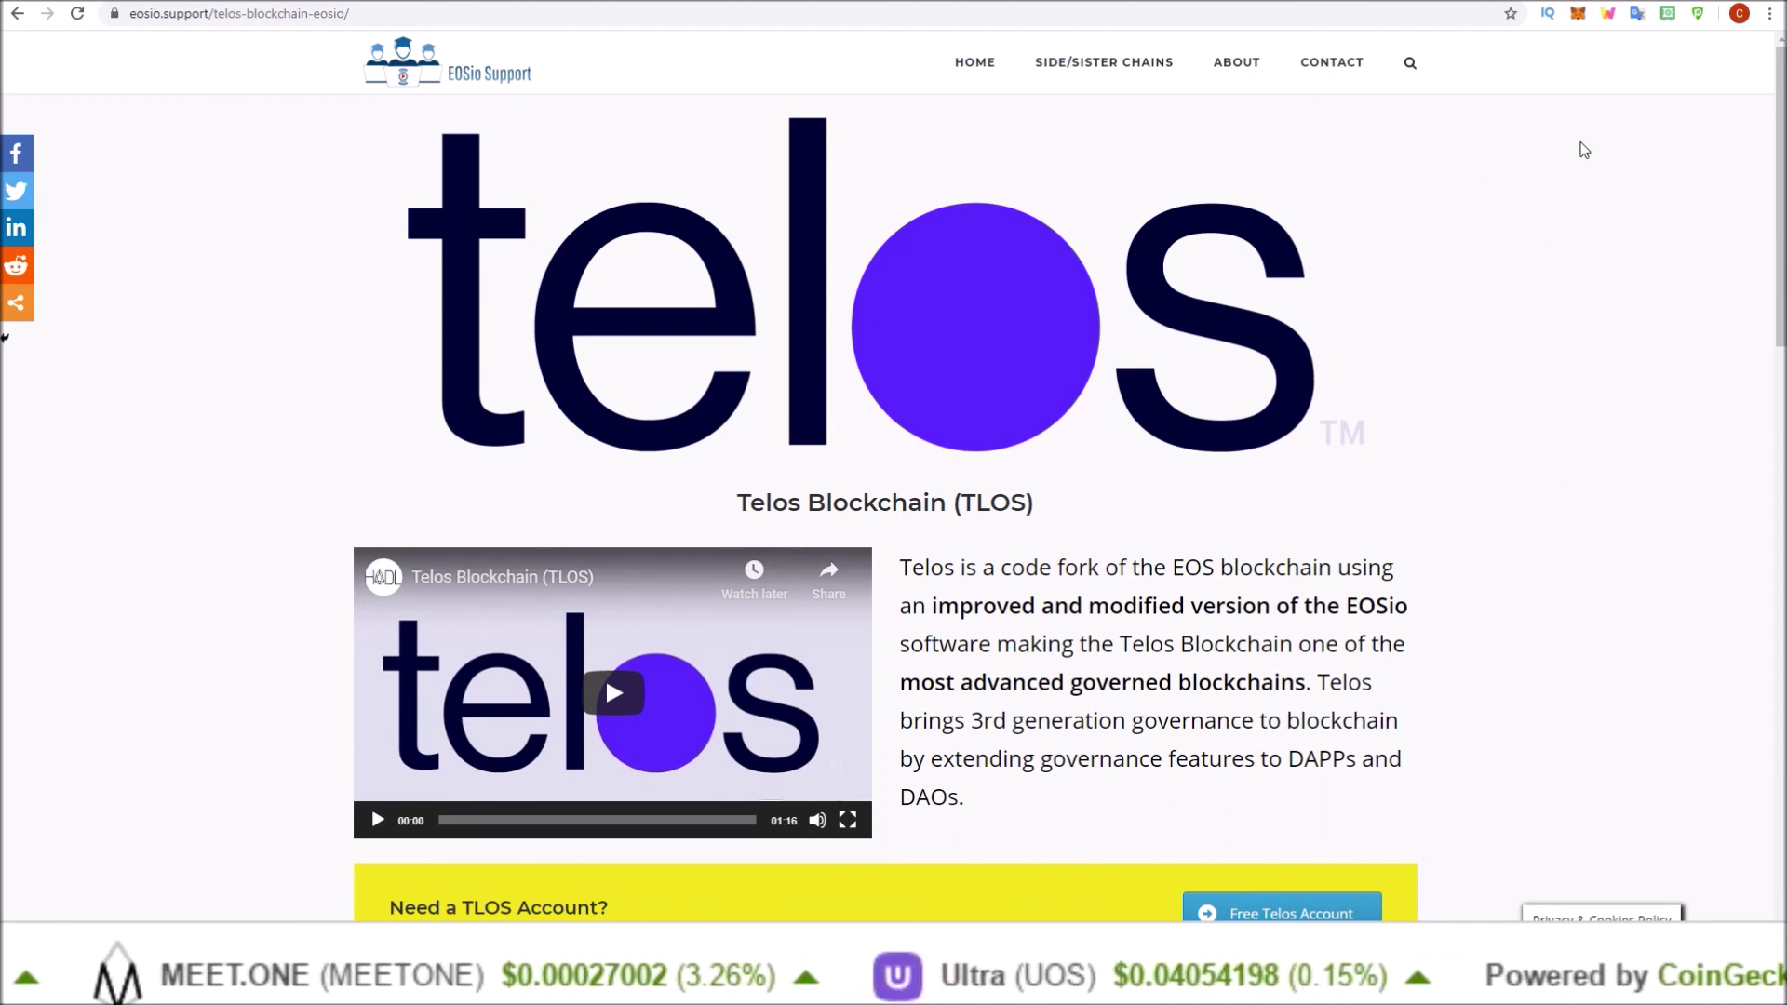
- Scroll the Telos article down to the Telos Resource Exchange (TREX) section
{"action": "left_click_drag", "start_coordinate": [1780, 124], "coordinate": [1770, 181]}
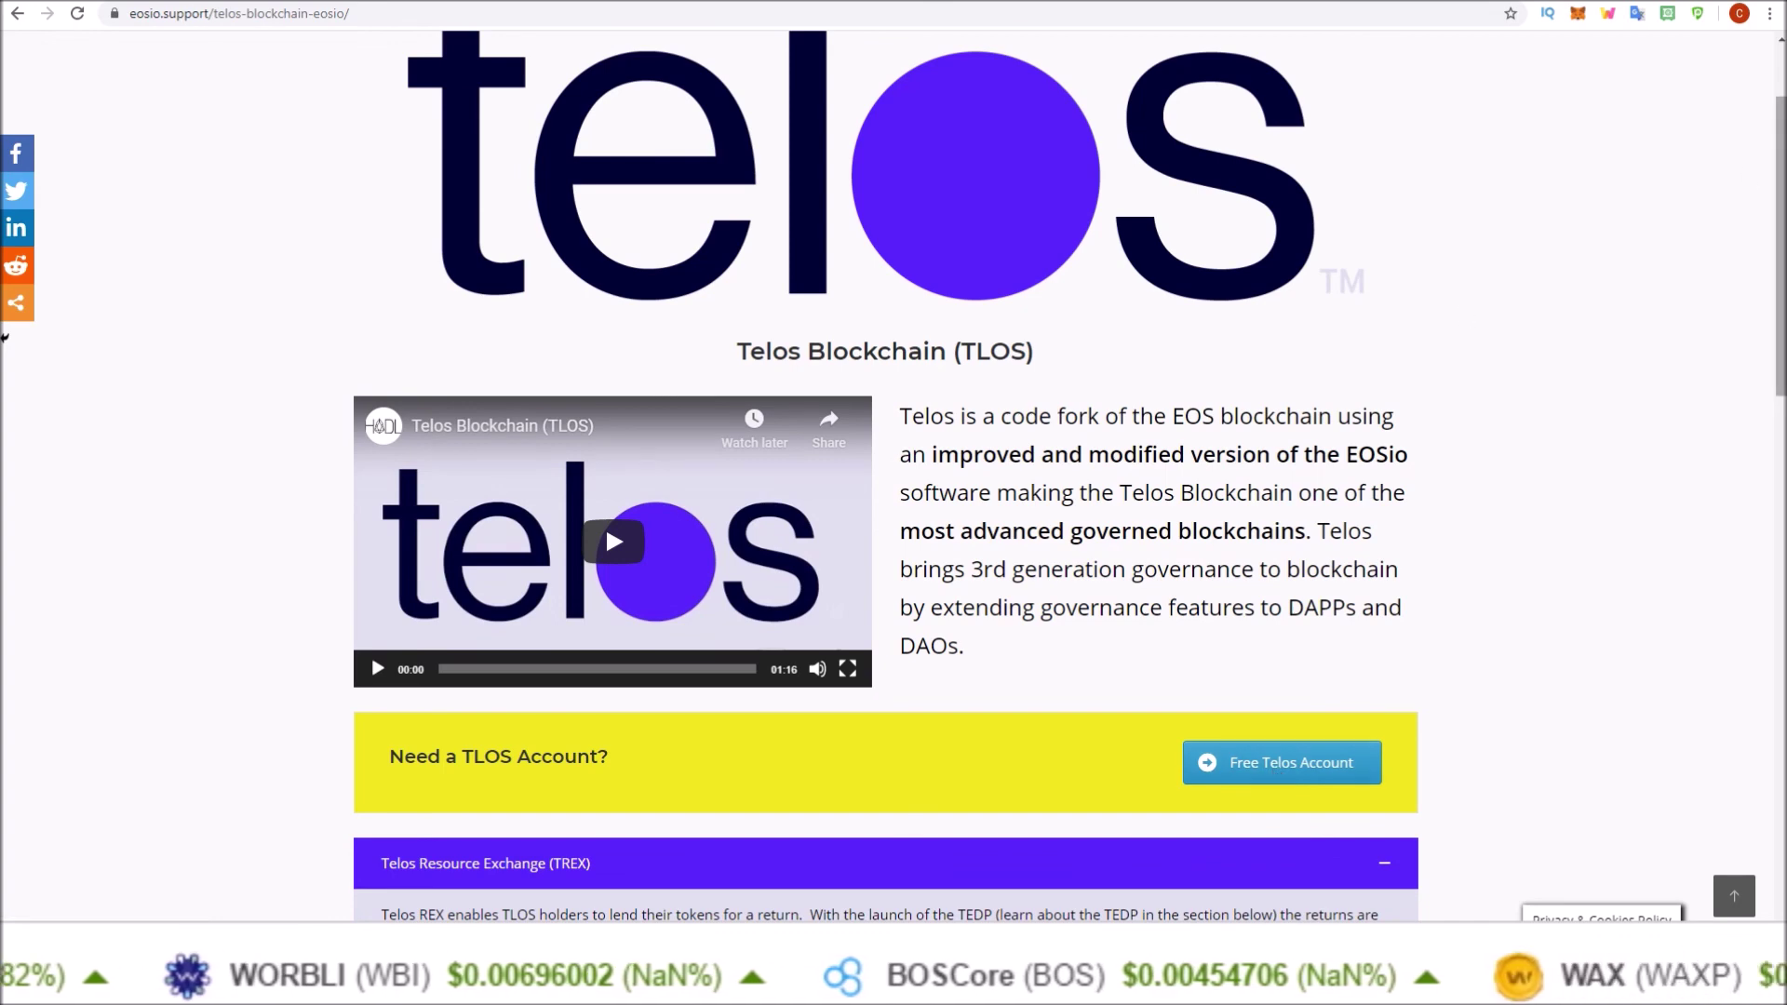
{"action": "scroll", "coordinate": [1774, 242], "scroll_direction": "down", "scroll_amount": 3}
{"action": "scroll", "coordinate": [427, 370], "scroll_direction": "down", "scroll_amount": 3}
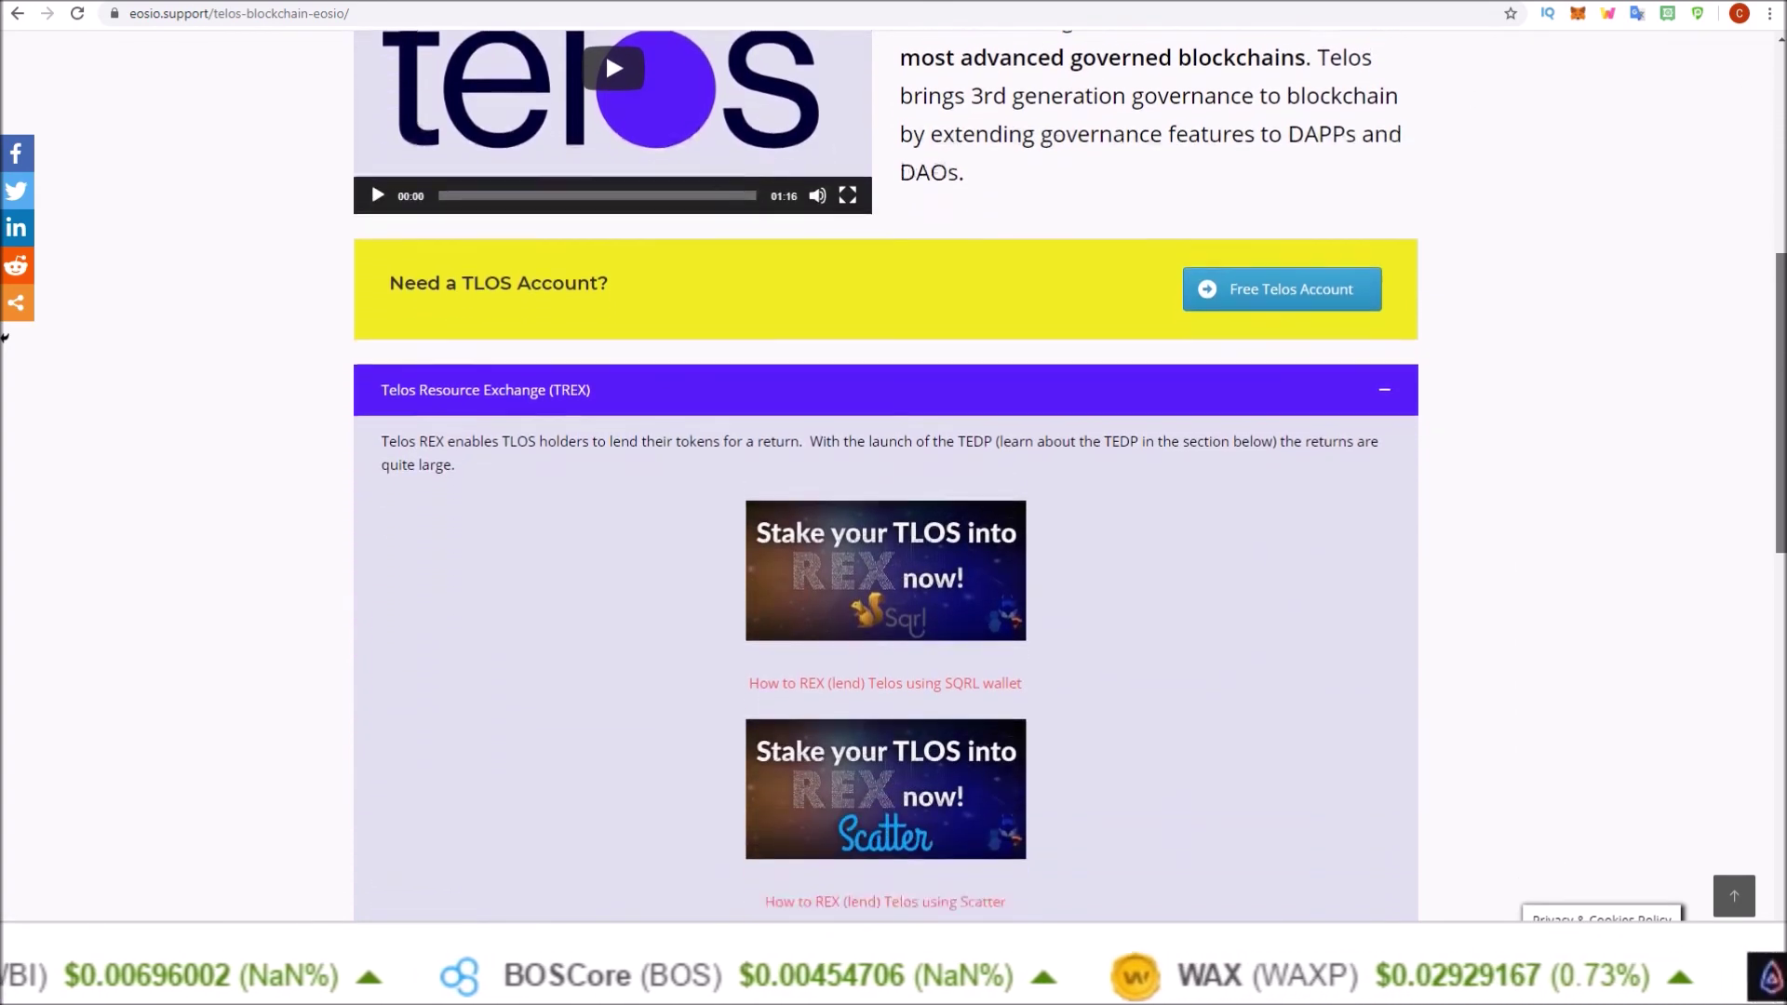